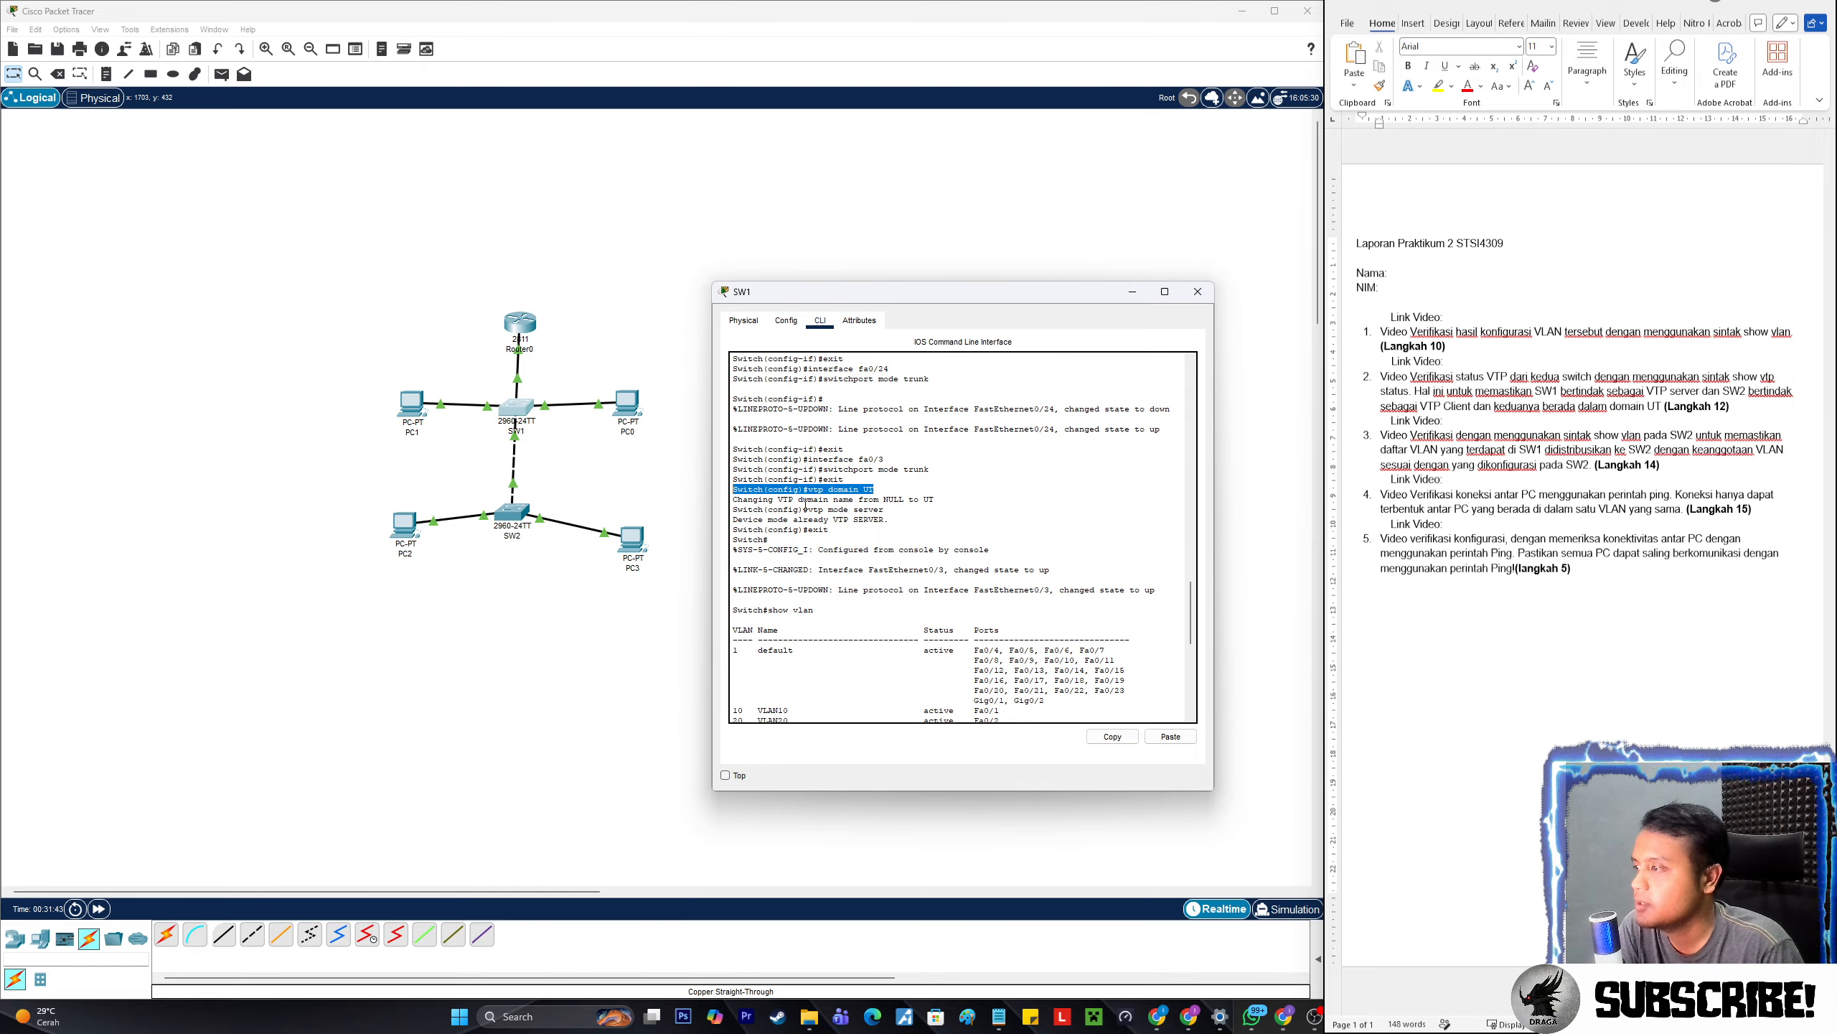
- Review the VTP domain UT and VTP server mode commands in SW1's command-line history
left_click(806, 505)
left_click_drag(931, 467, 736, 495)
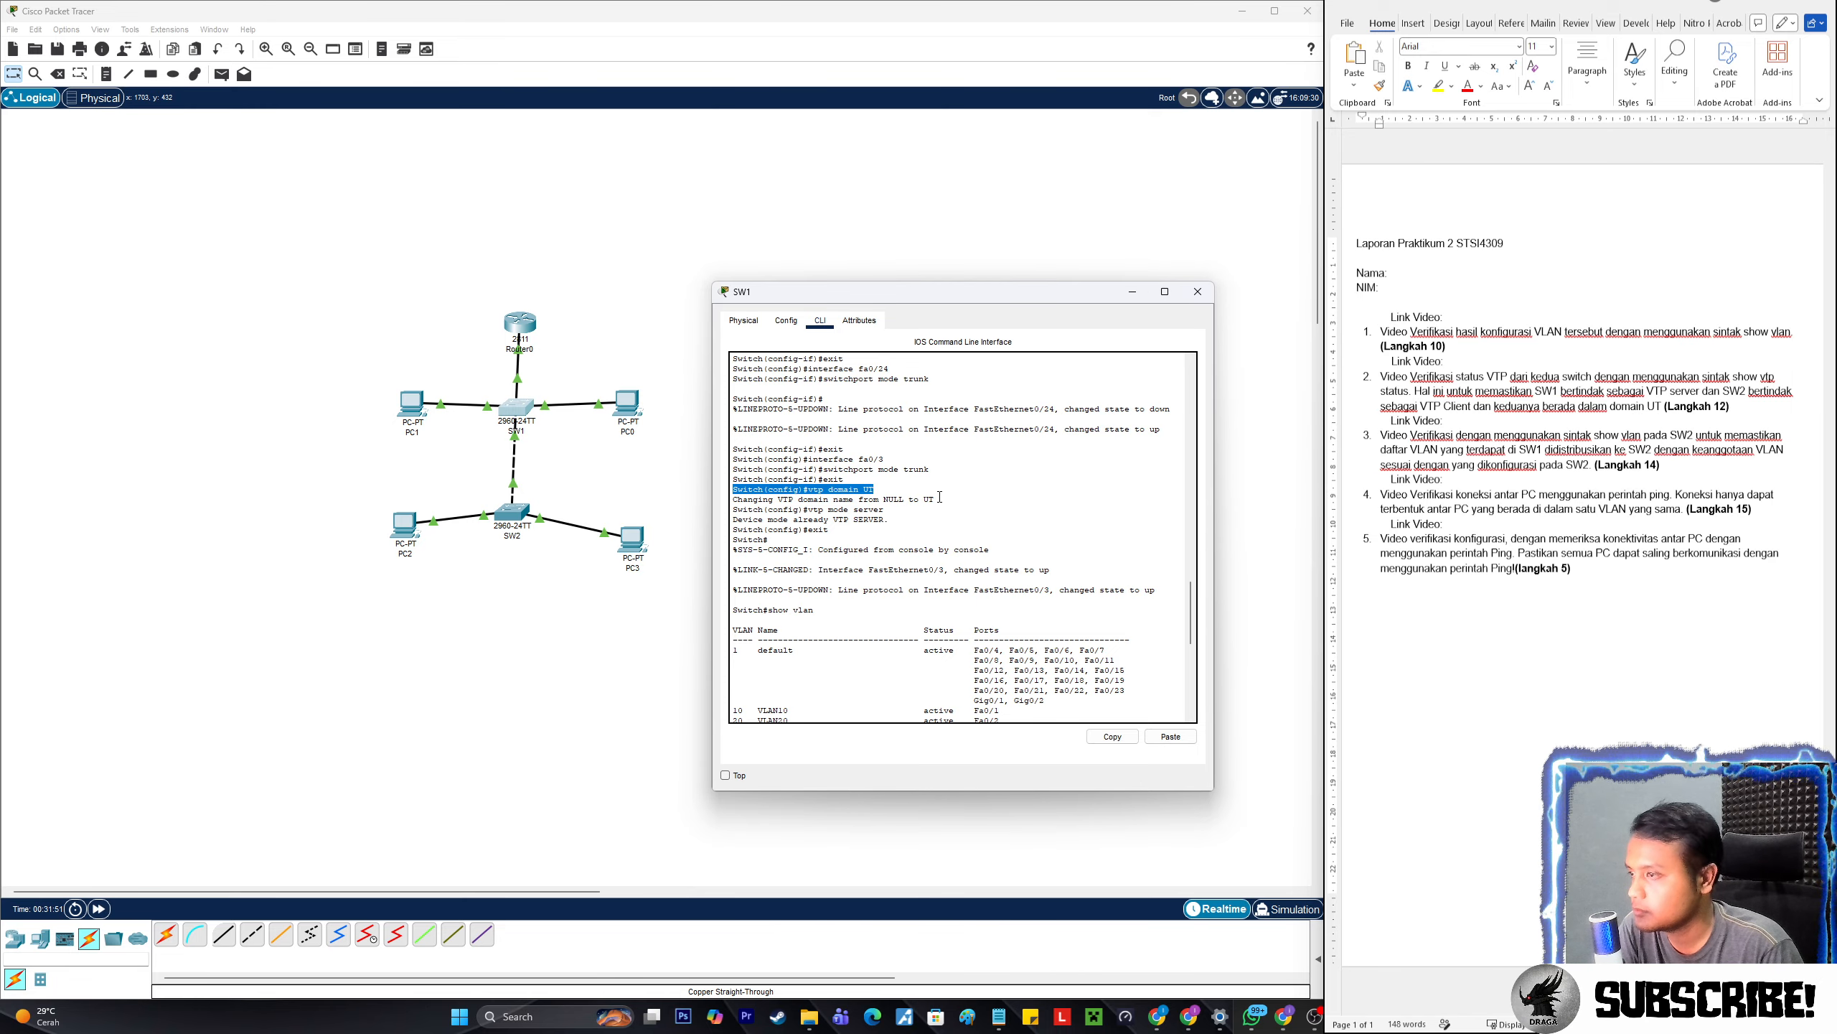
left_click_drag(941, 497, 723, 499)
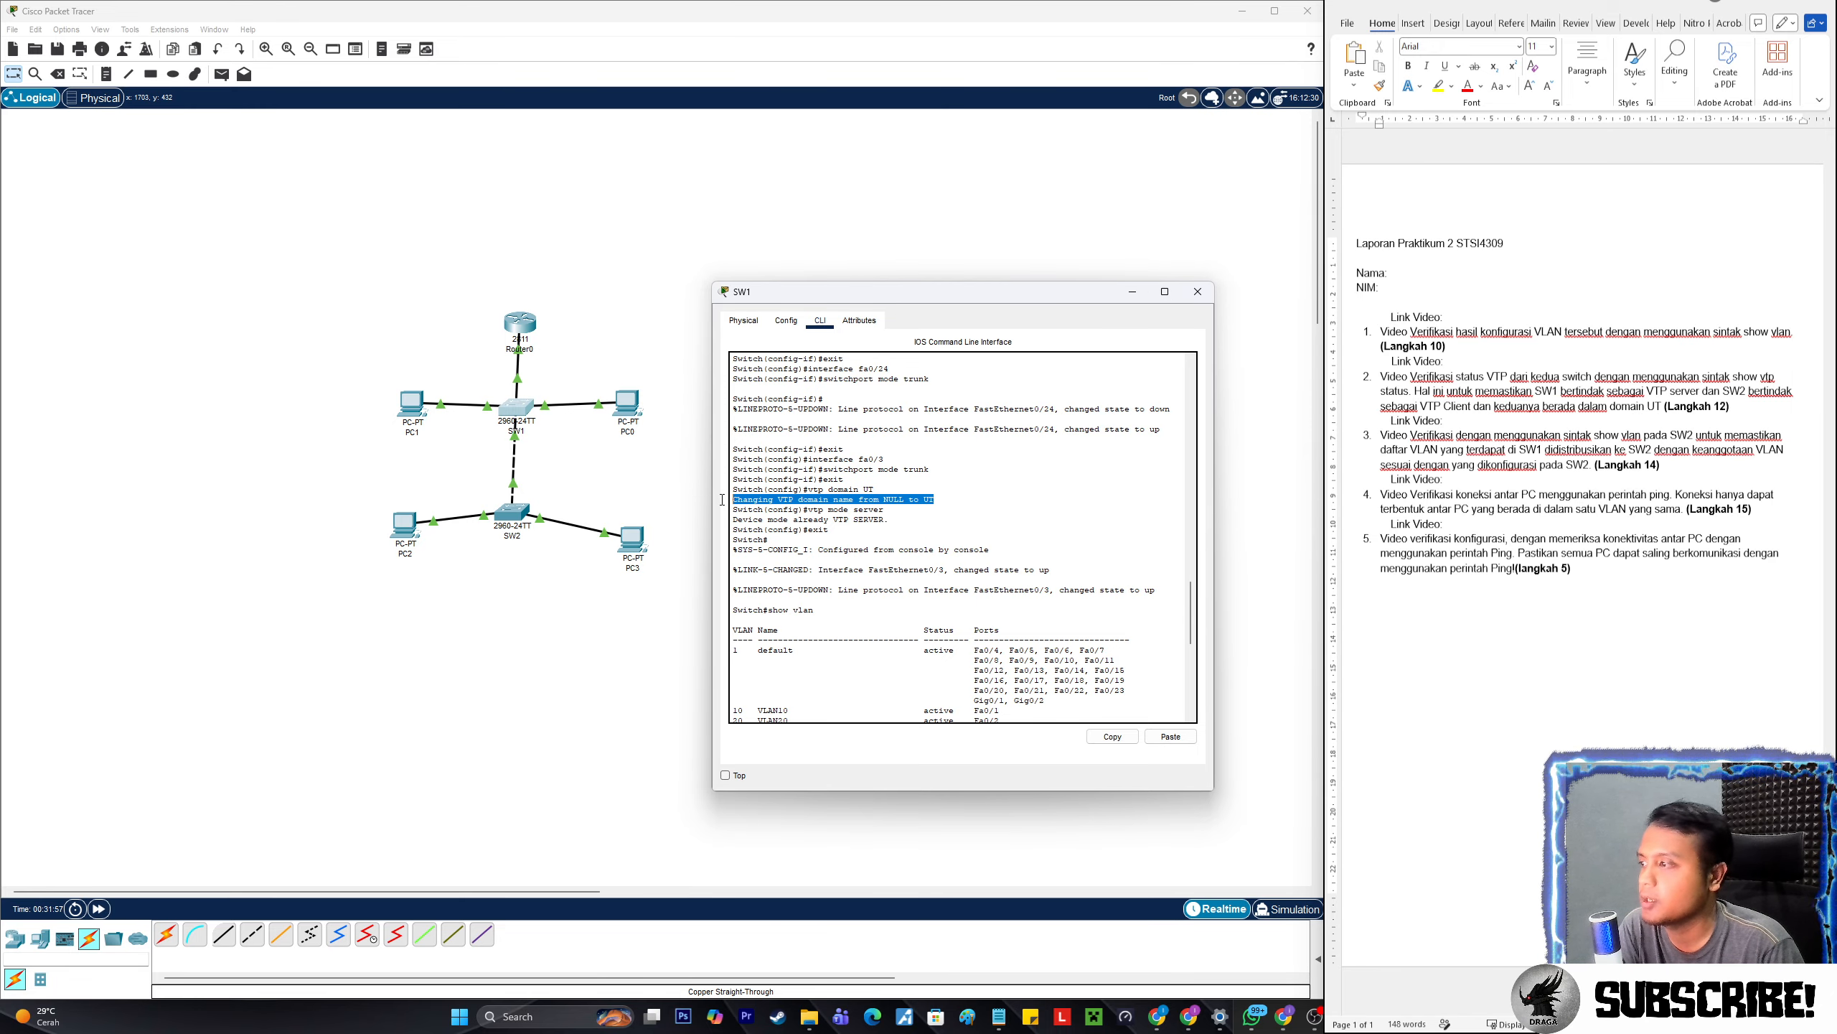
left_click_drag(886, 509, 736, 512)
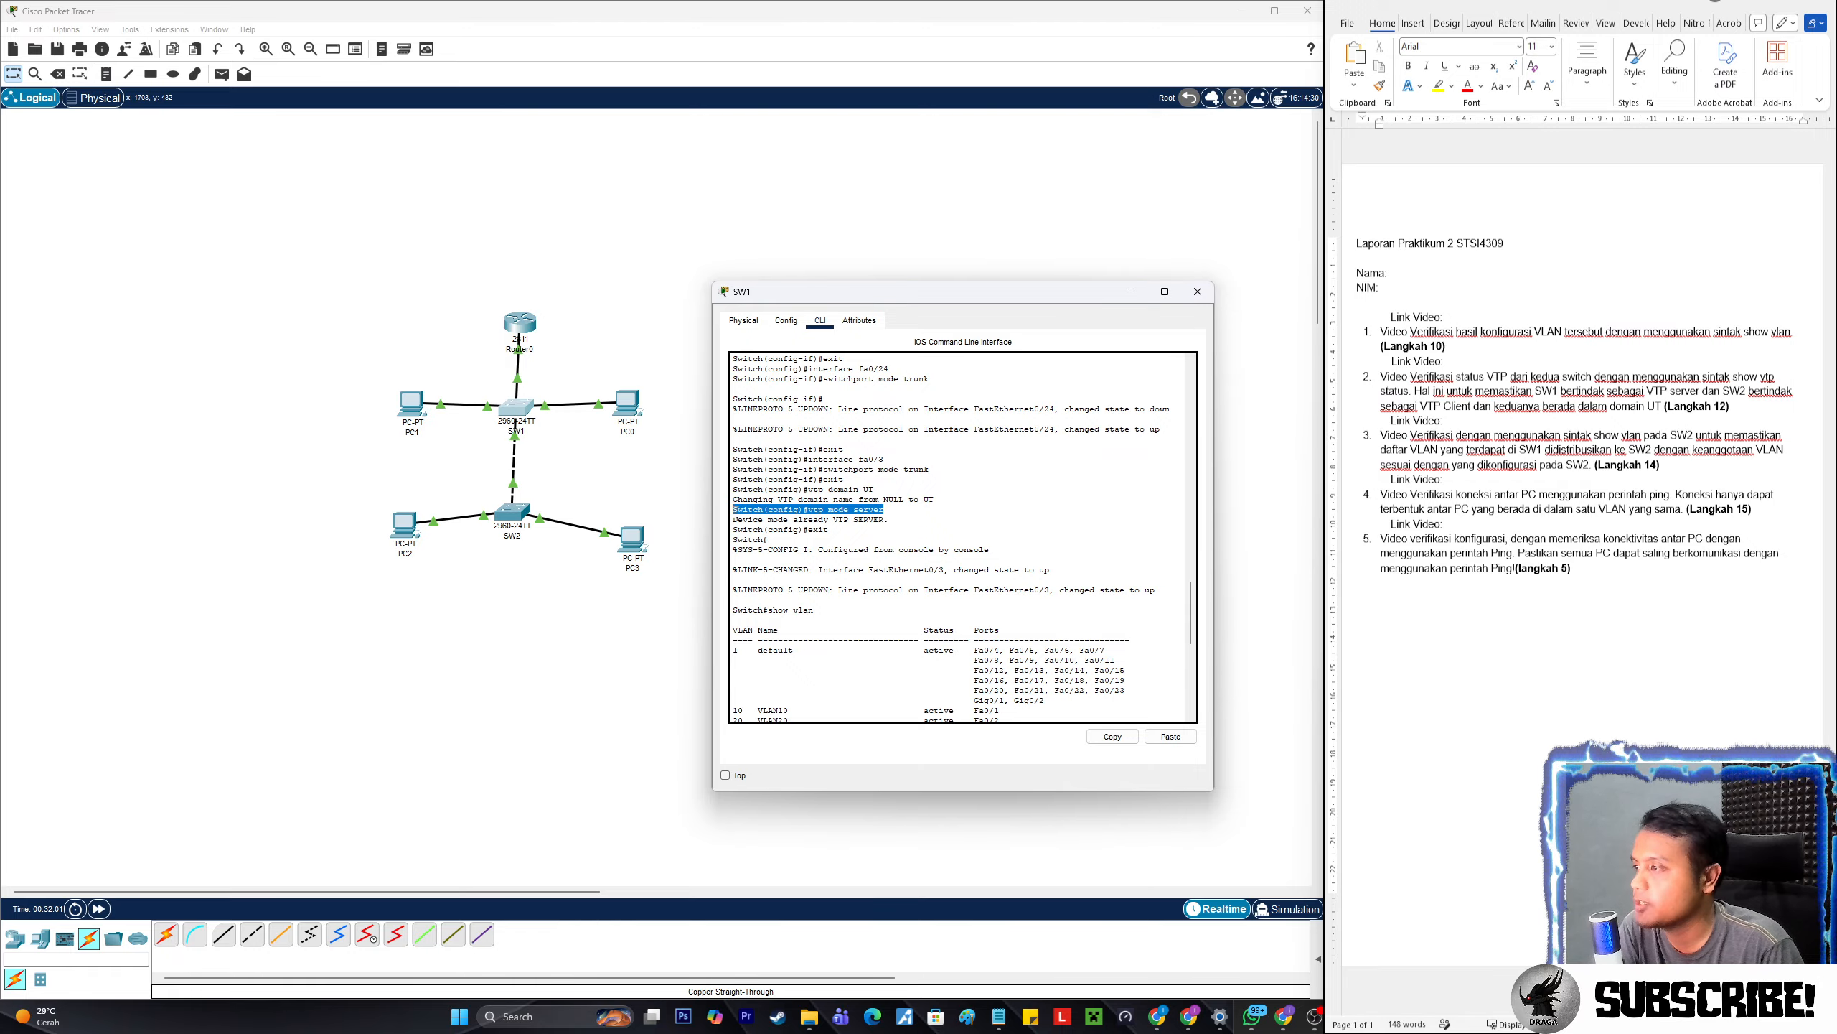
left_click_drag(892, 518, 735, 523)
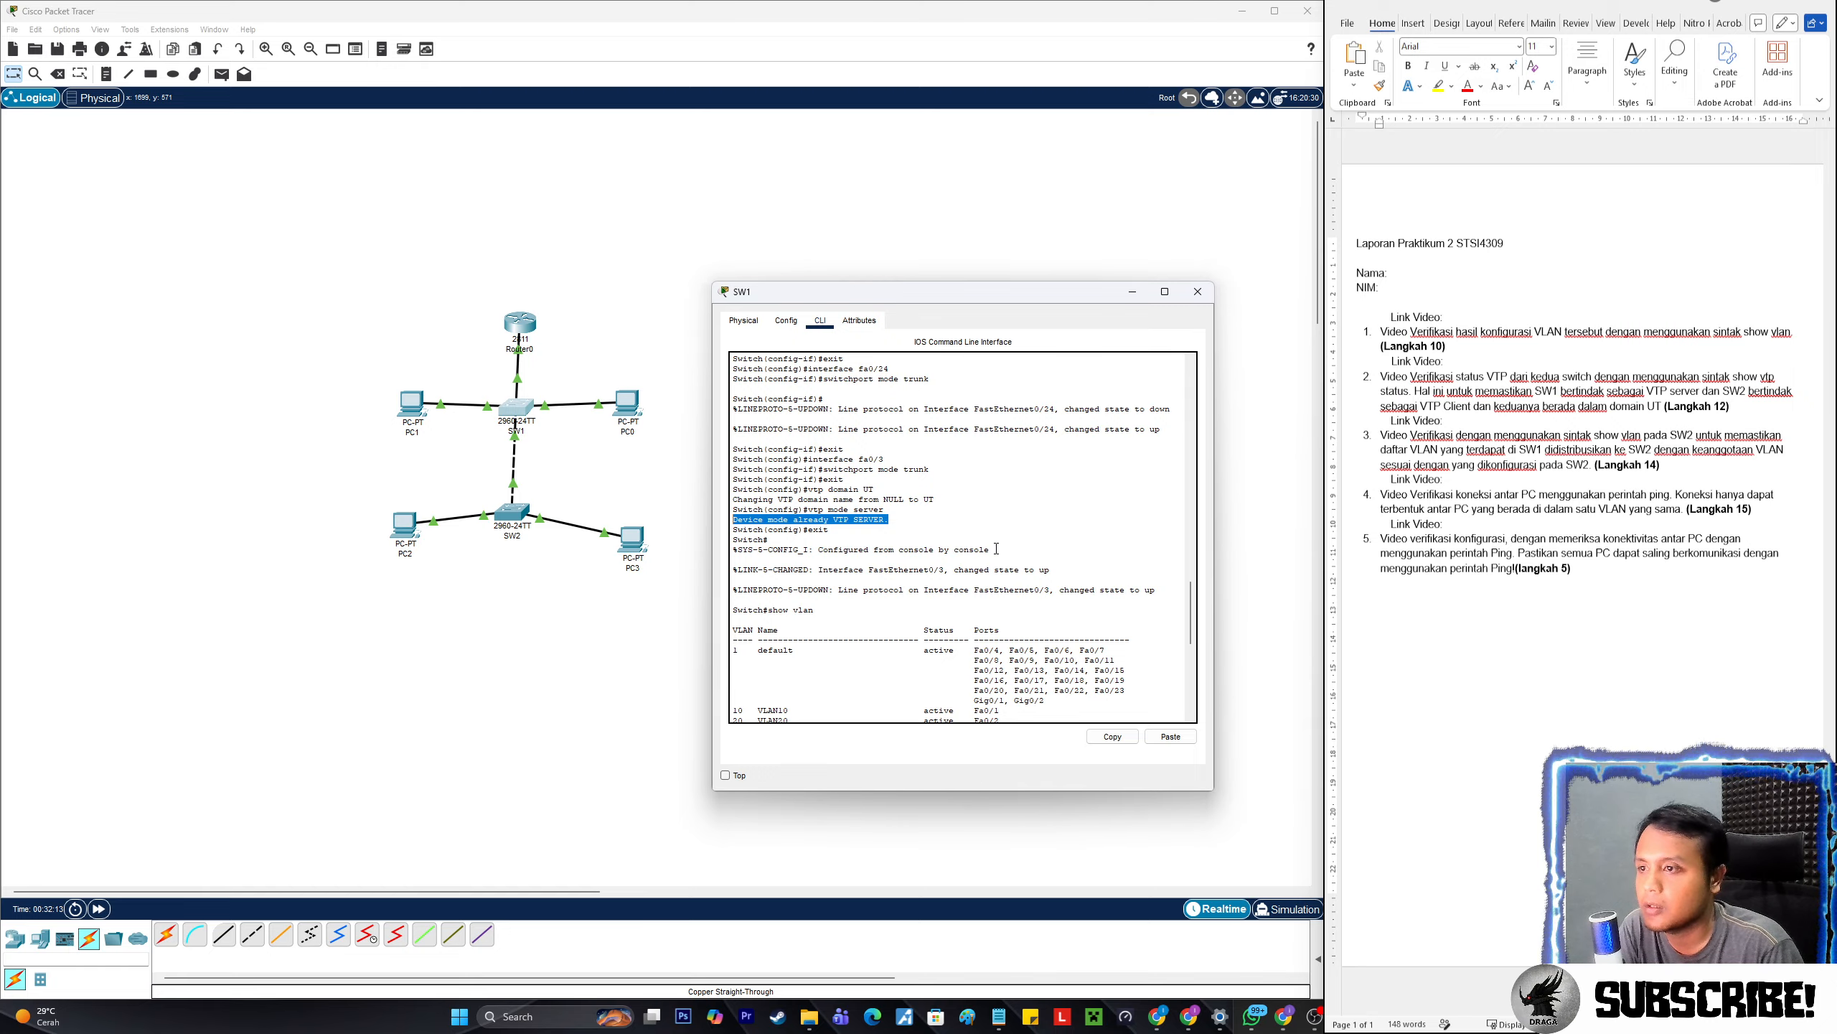
scroll(997, 549, "down", 9)
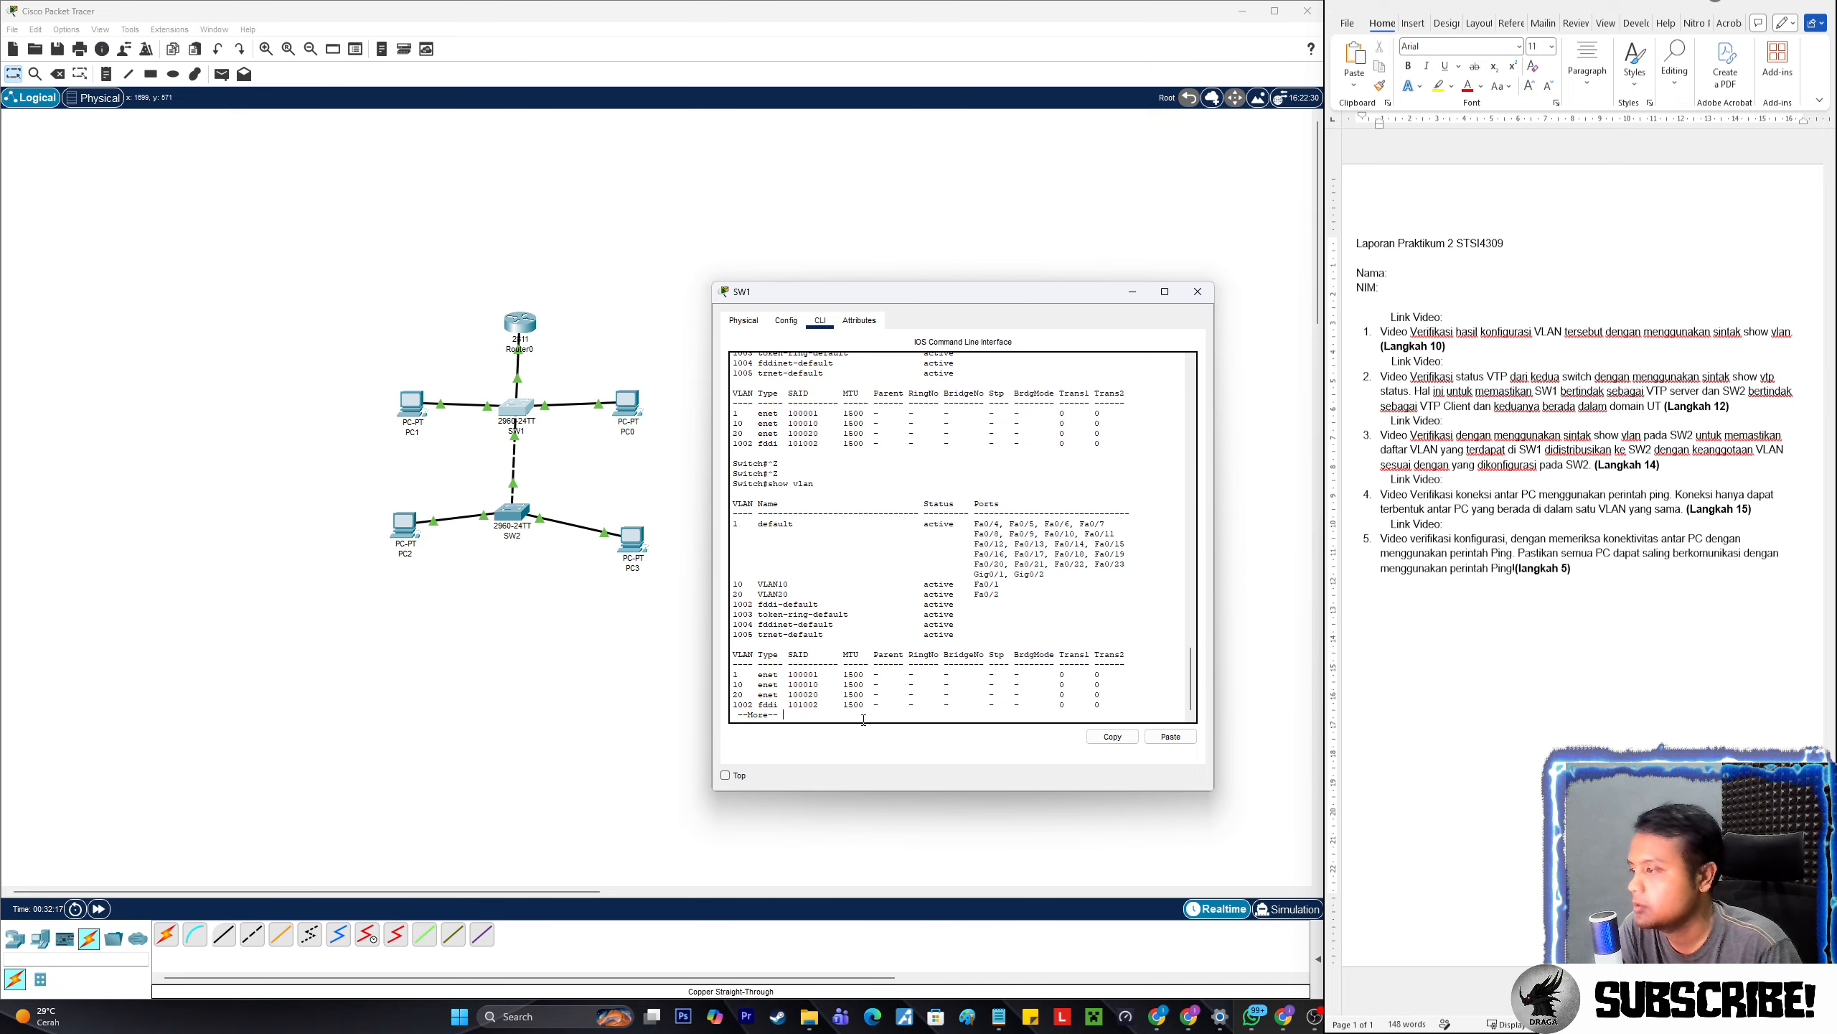
- Run show vtp status on SW1 and examine the VTP domain name in its output
key("space")
key("Return")
key("Return")
key("Return")
key("Return")
type("show vtp")
key("Return")
type("status")
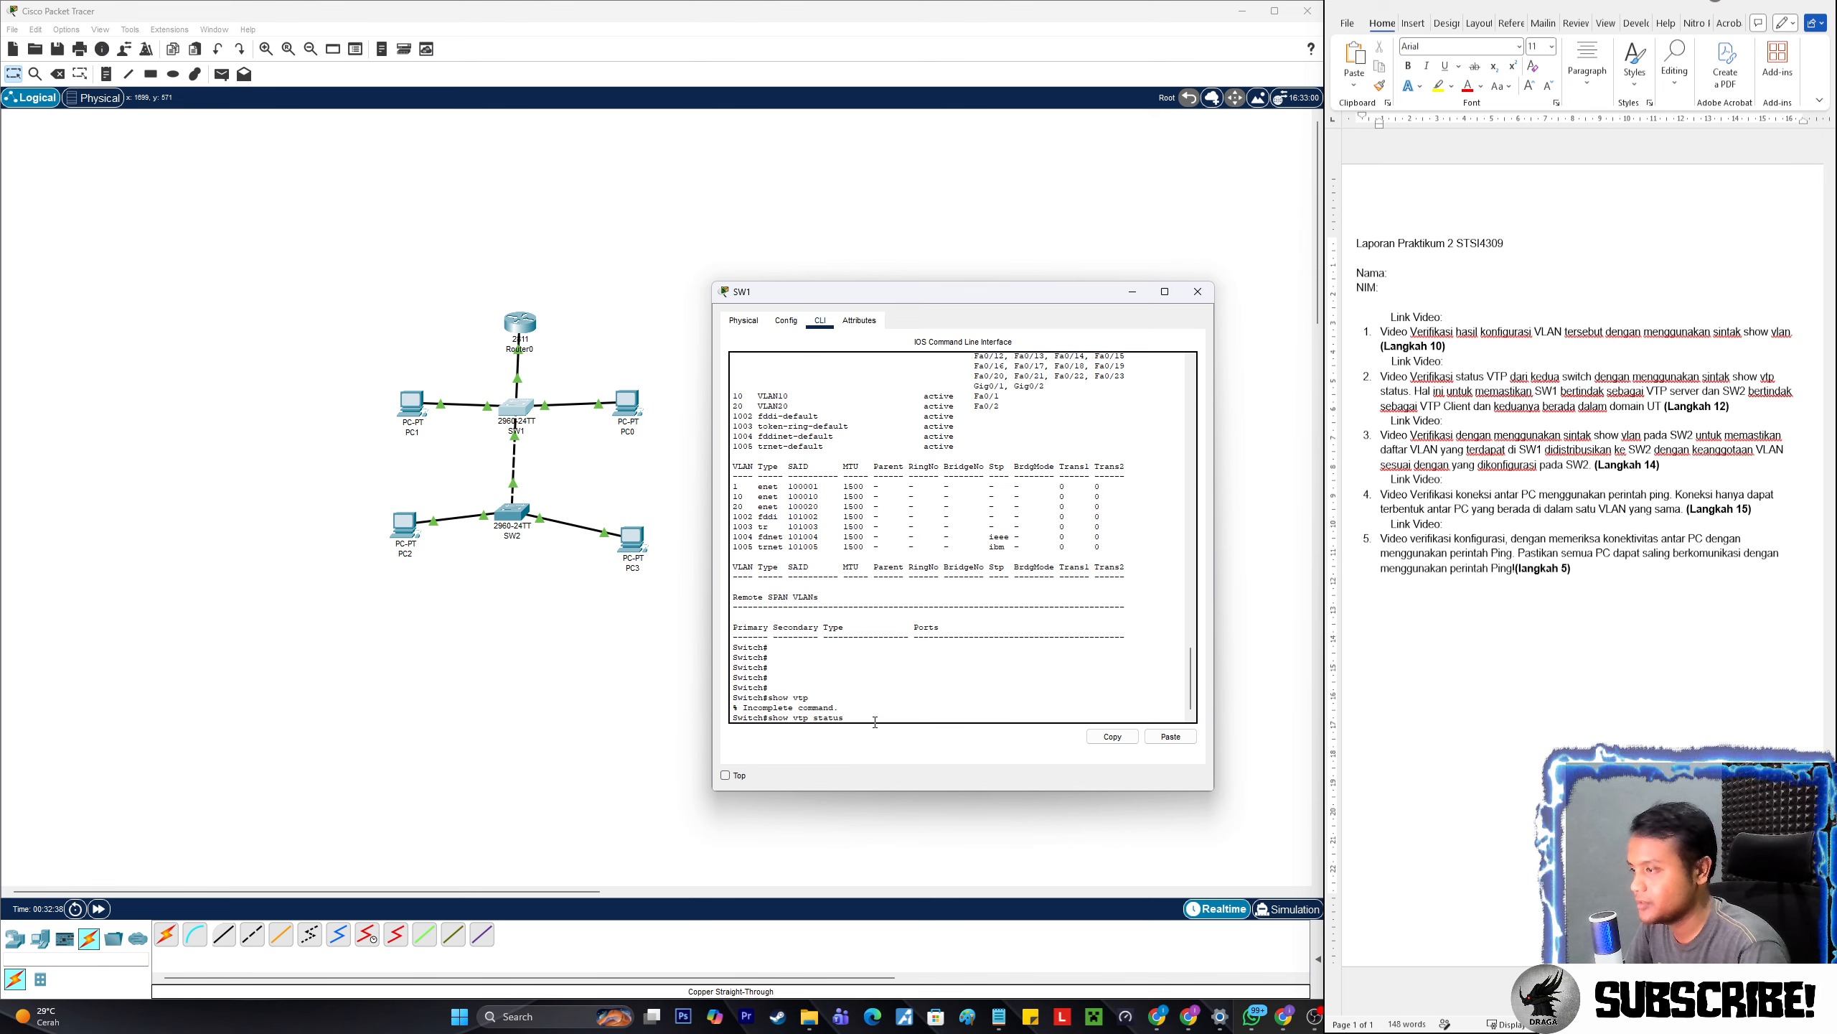
key("Return")
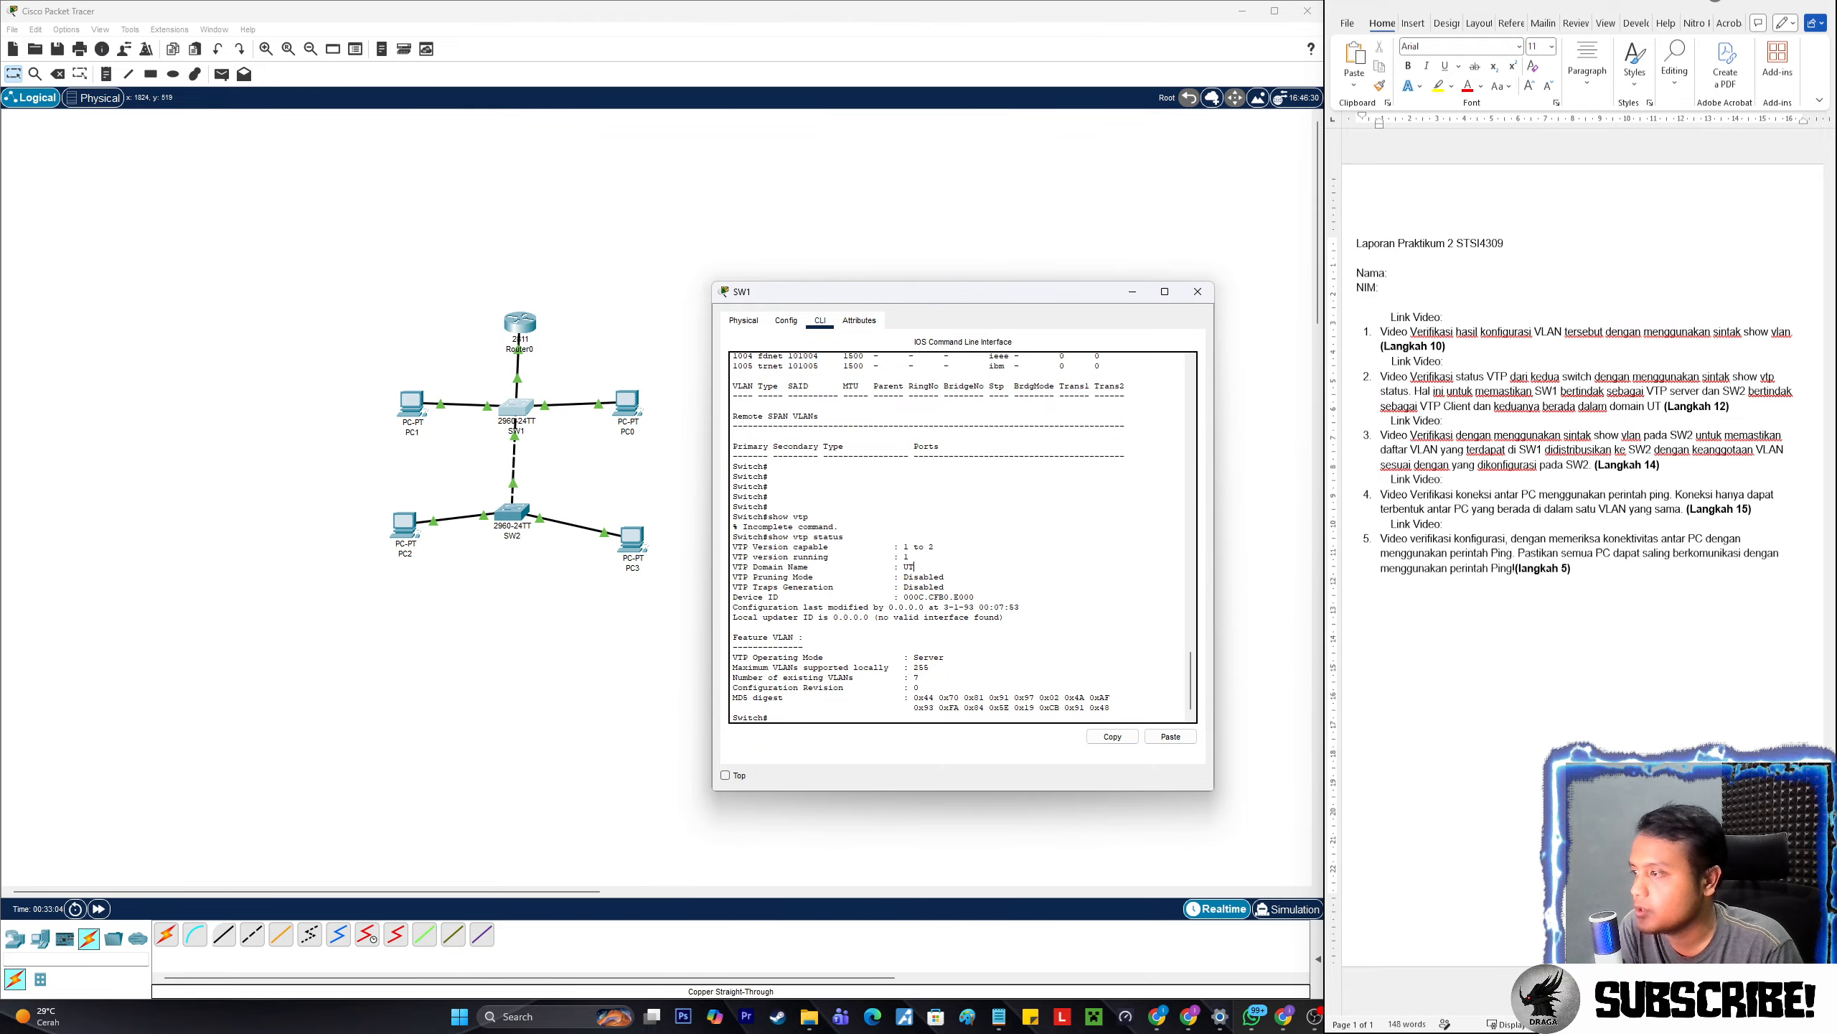
left_click_drag(923, 572, 871, 571)
left_click(871, 571)
left_click(1588, 464)
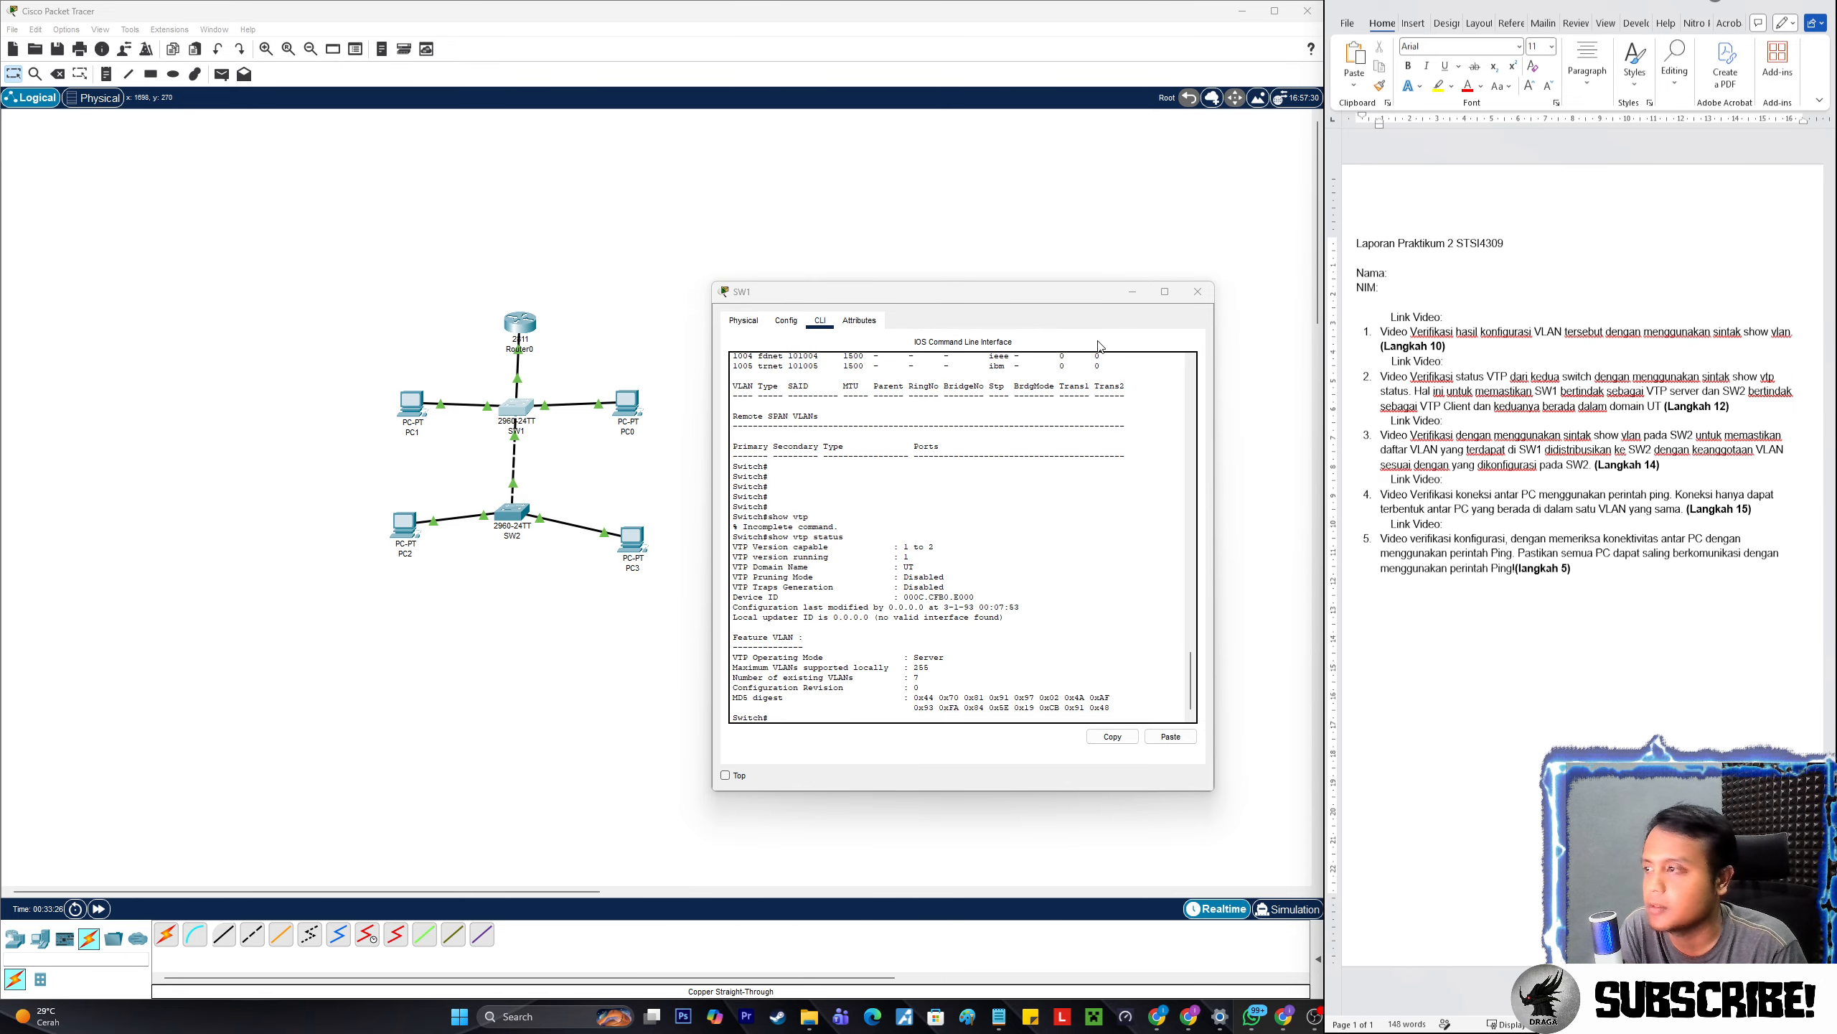
scroll(1013, 570, "up", 12)
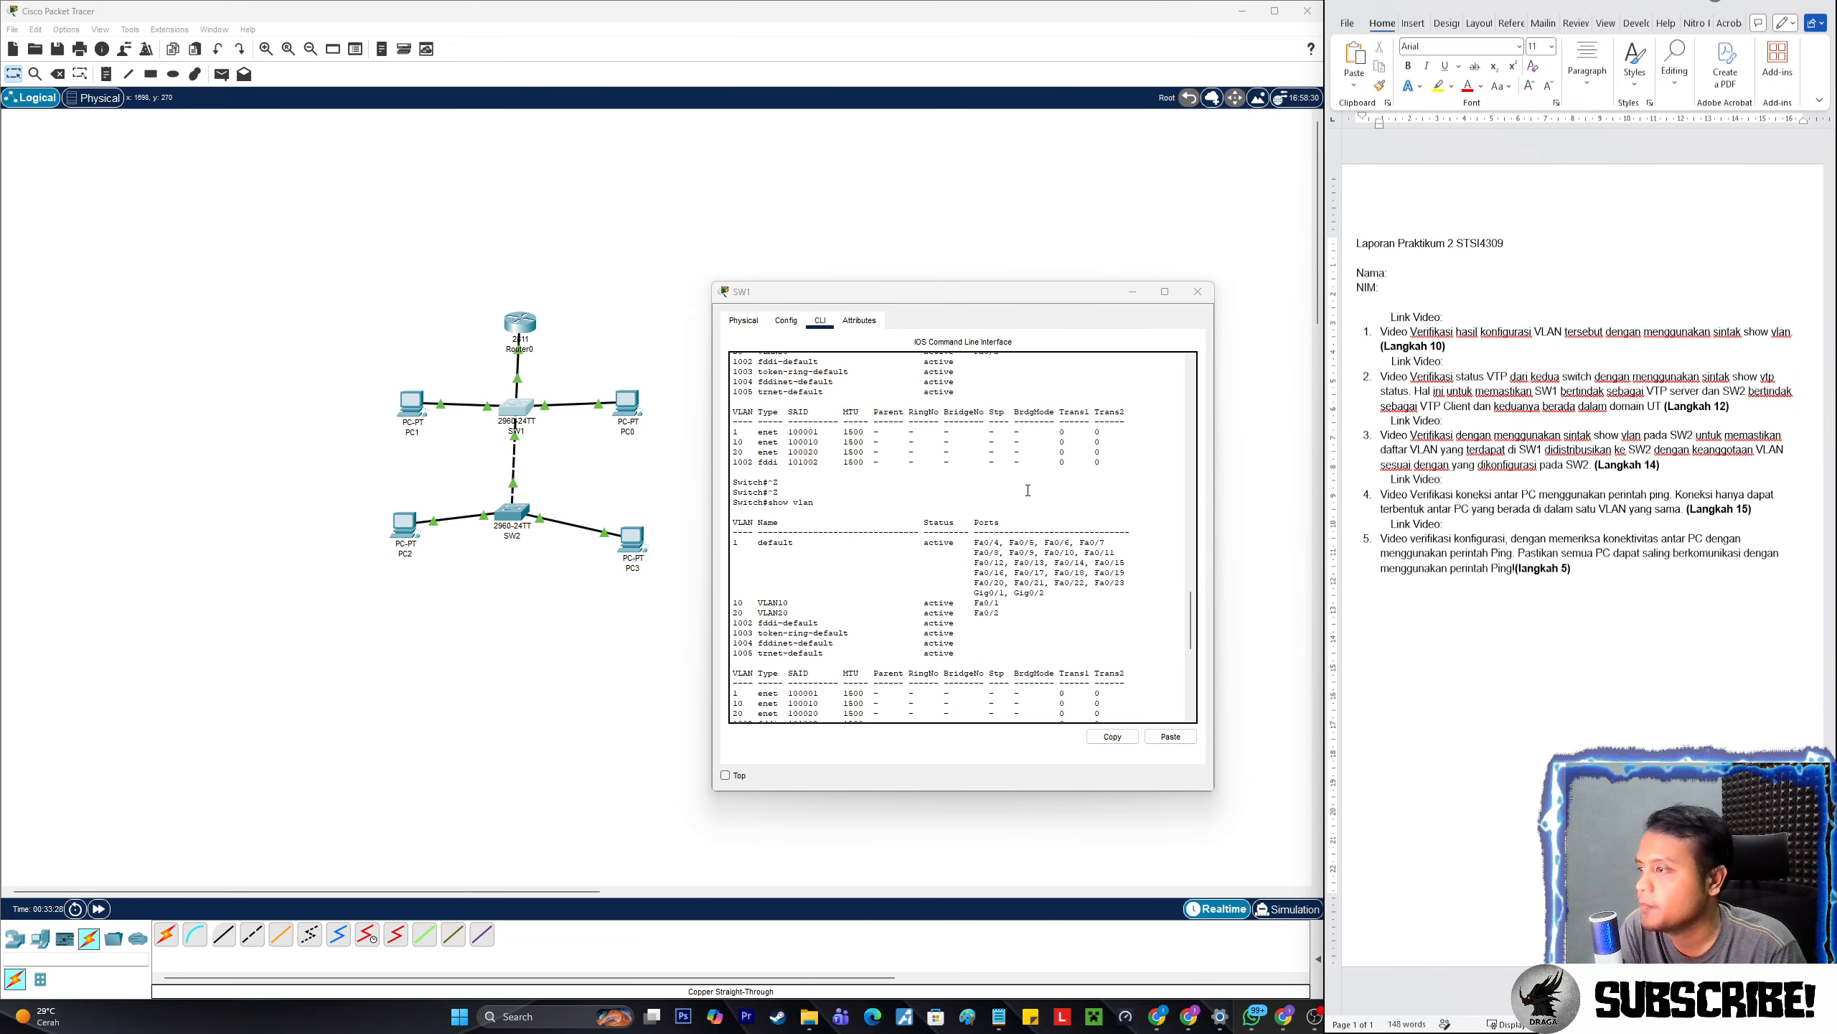
- Close SW1 and review the fa0/24 trunk, VTP domain and VTP client mode commands in SW2's command-line history
left_click(1198, 291)
left_click(513, 516)
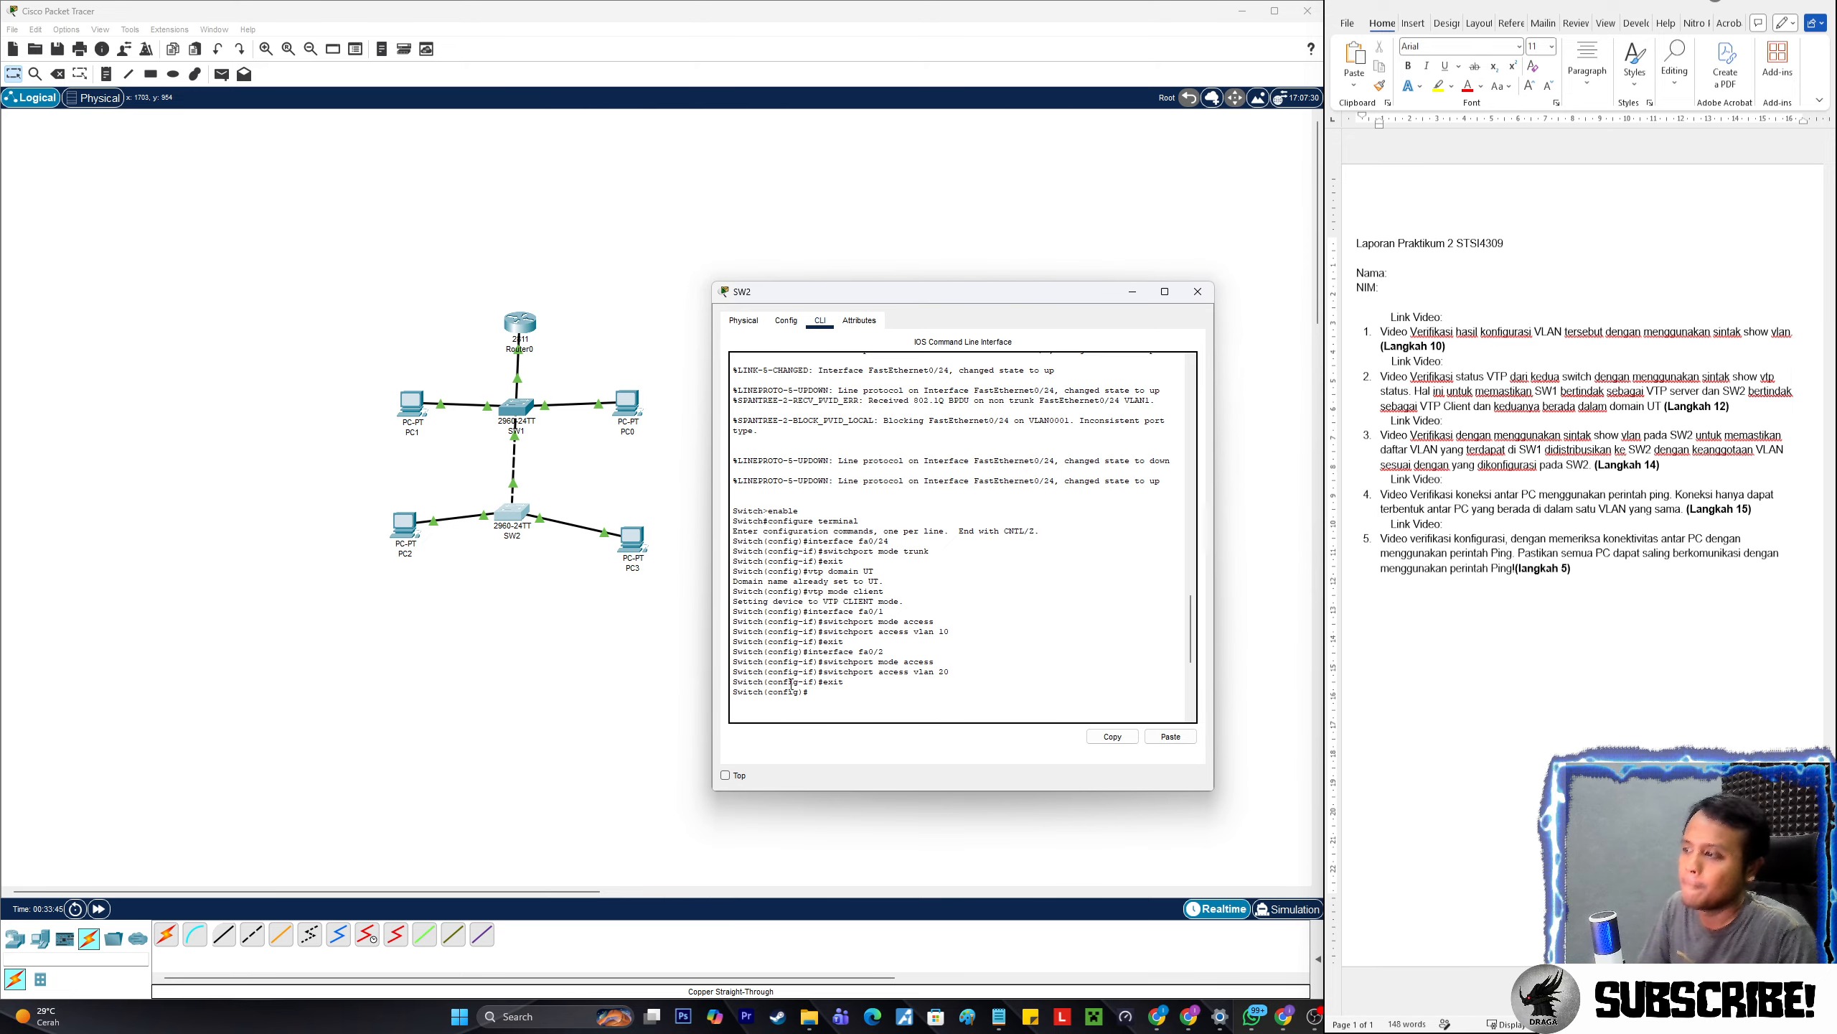
scroll(791, 687, "up", 4)
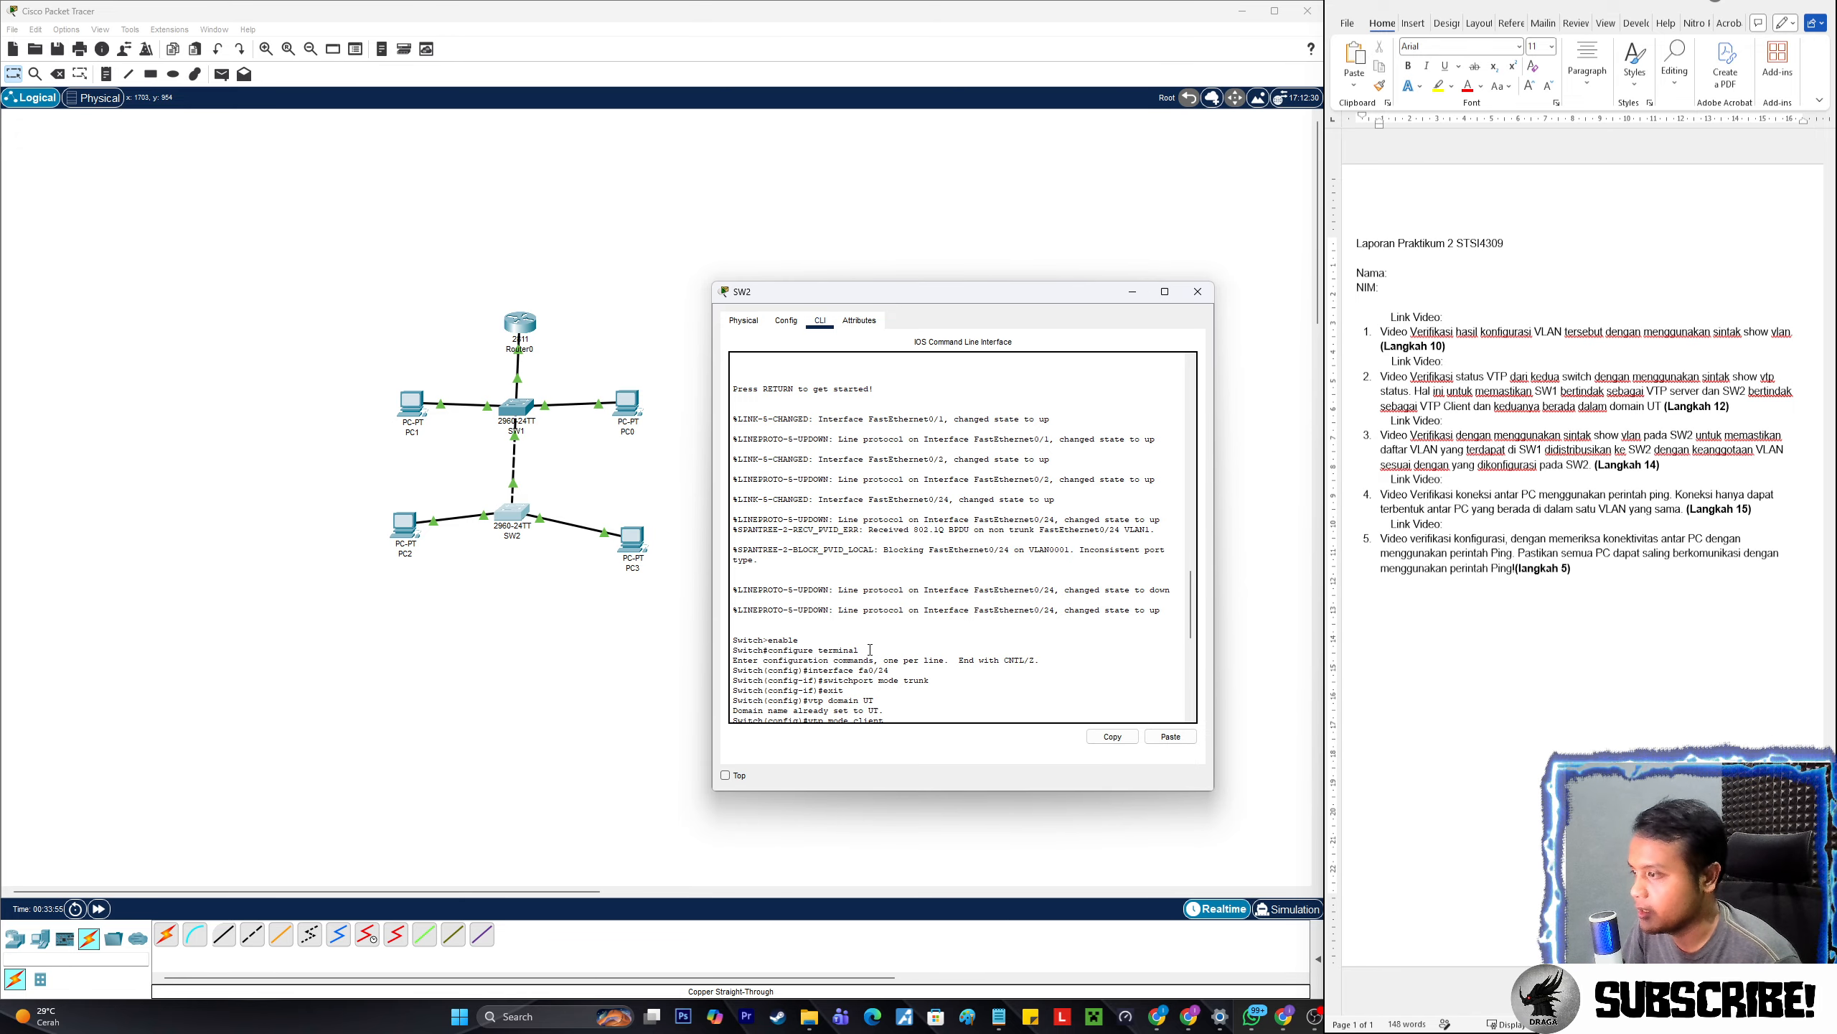
scroll(870, 649, "down", 4)
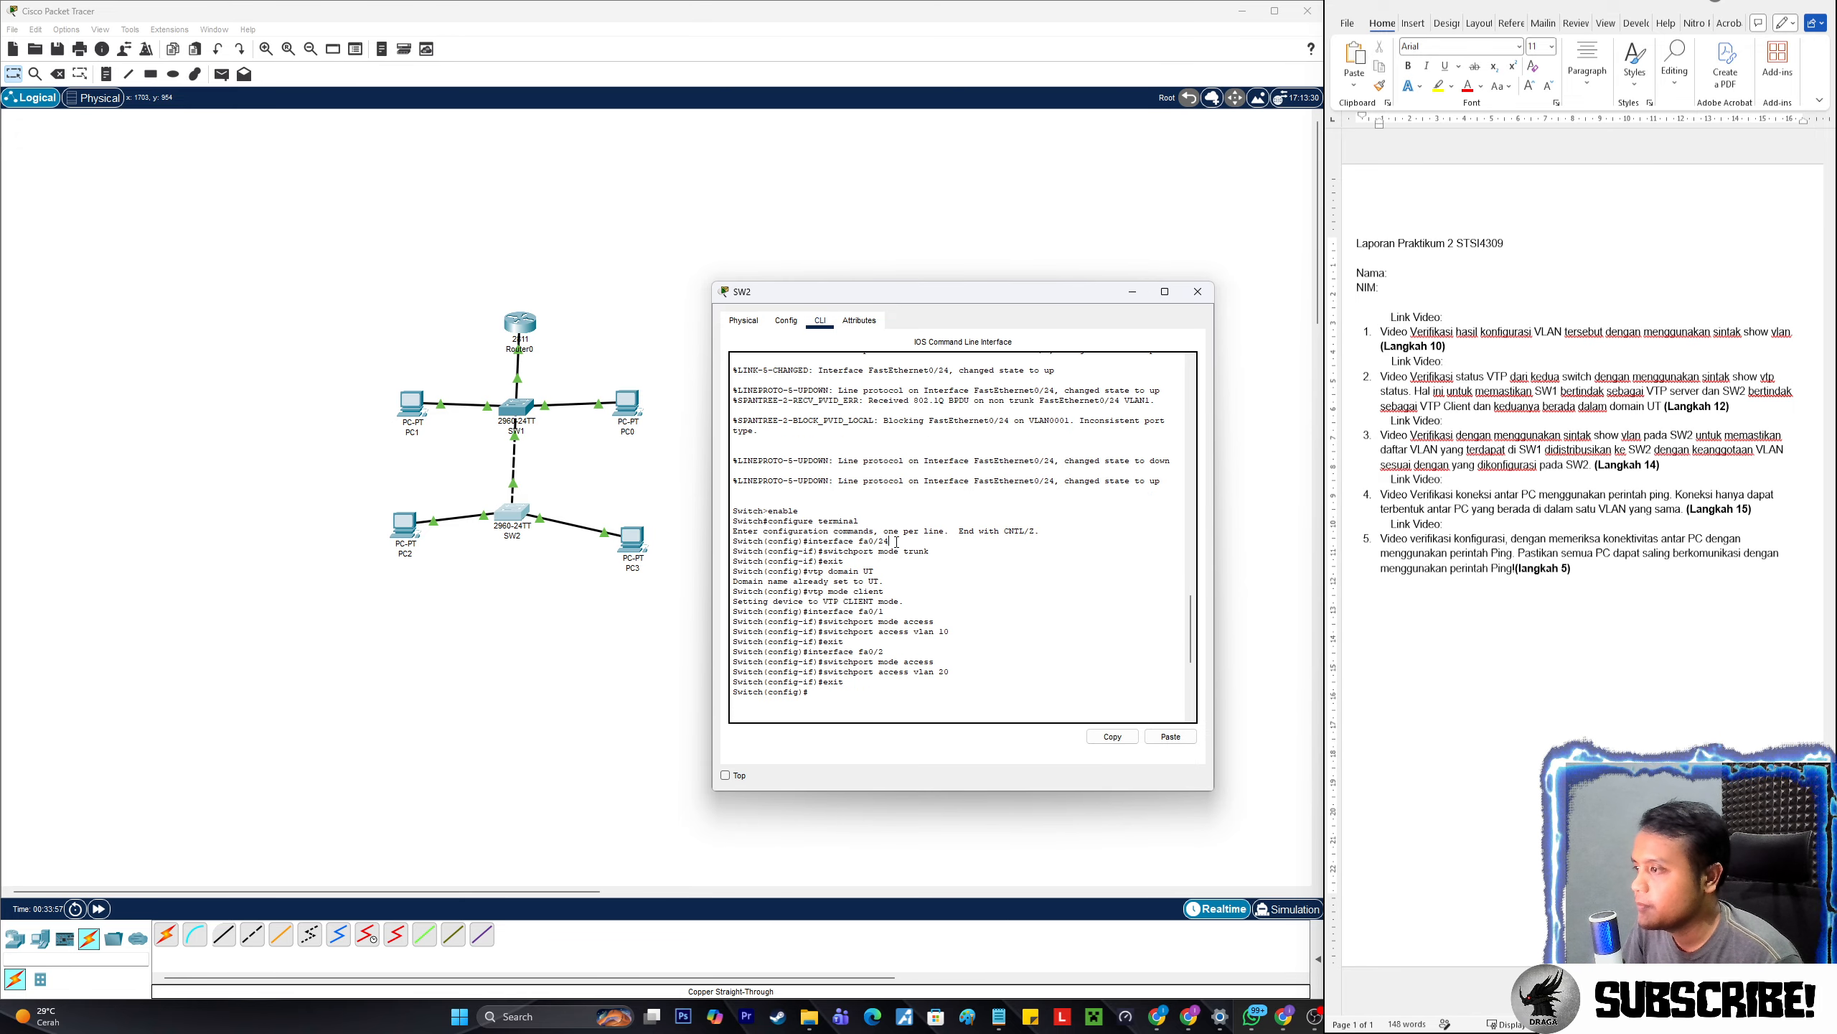
left_click_drag(896, 541, 792, 544)
triple_click(747, 544)
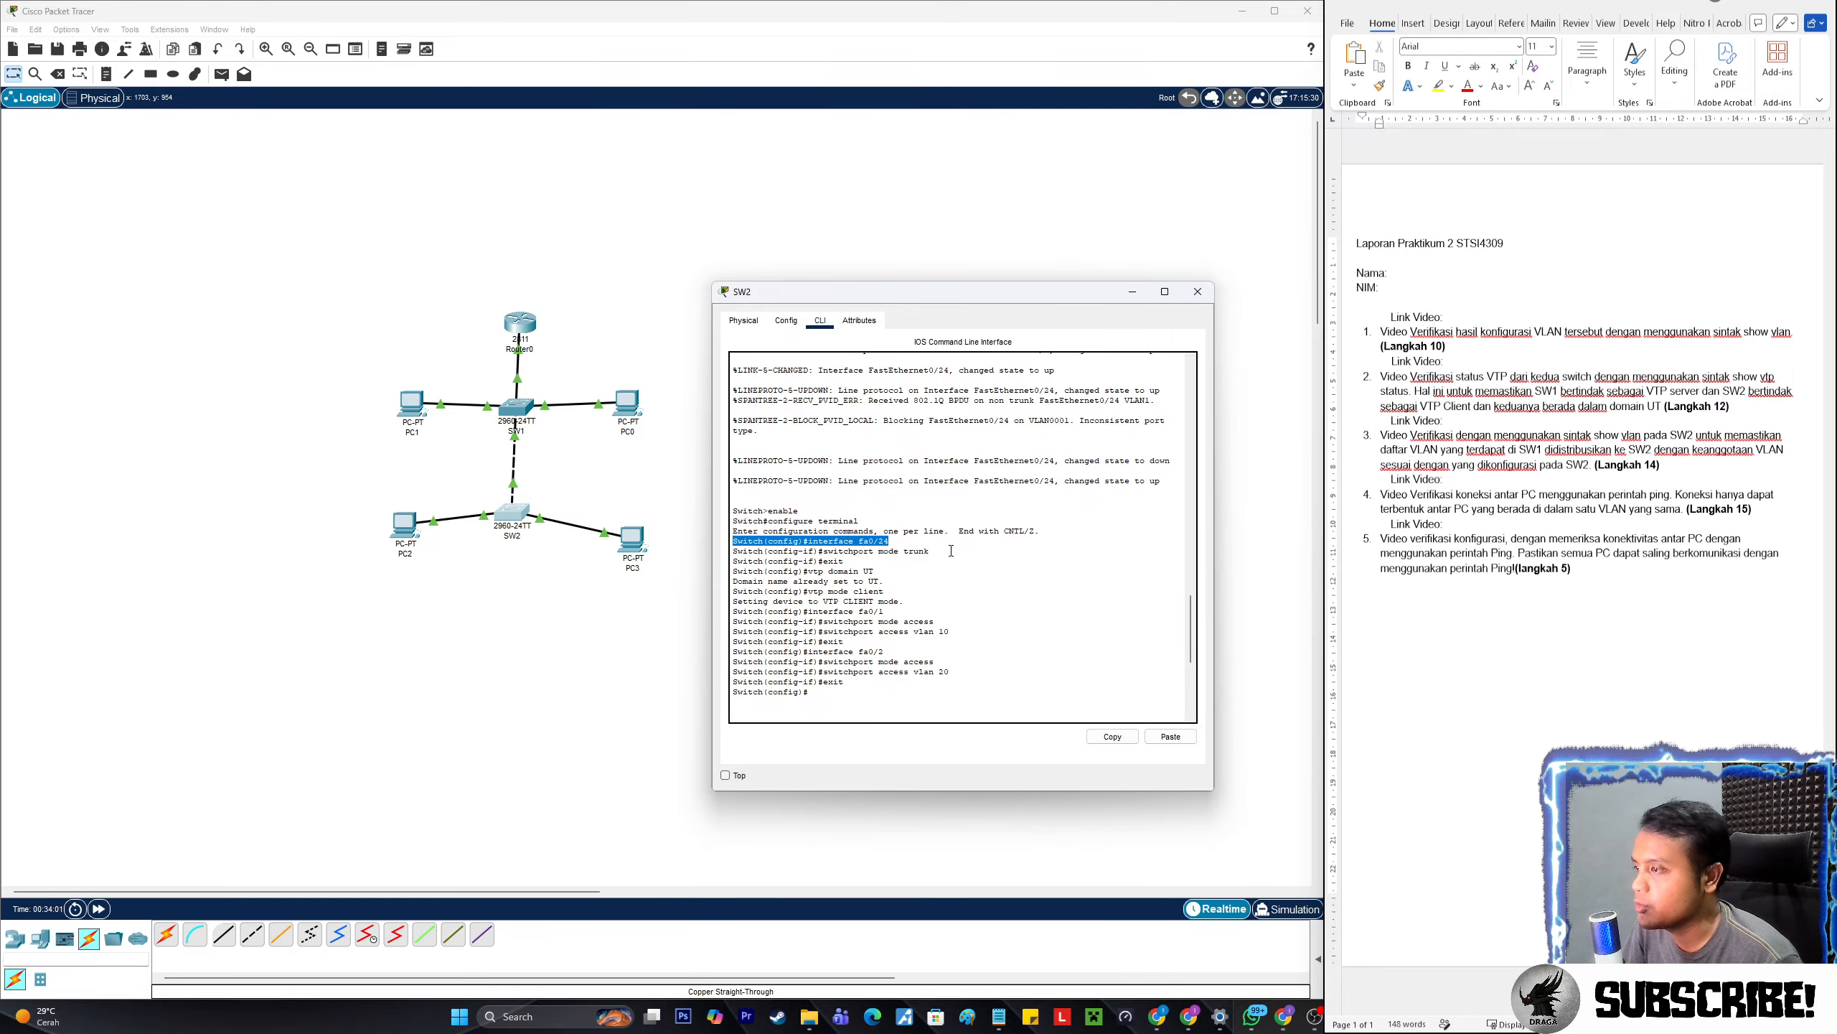
left_click_drag(940, 551, 887, 593)
left_click(842, 562)
left_click(731, 577)
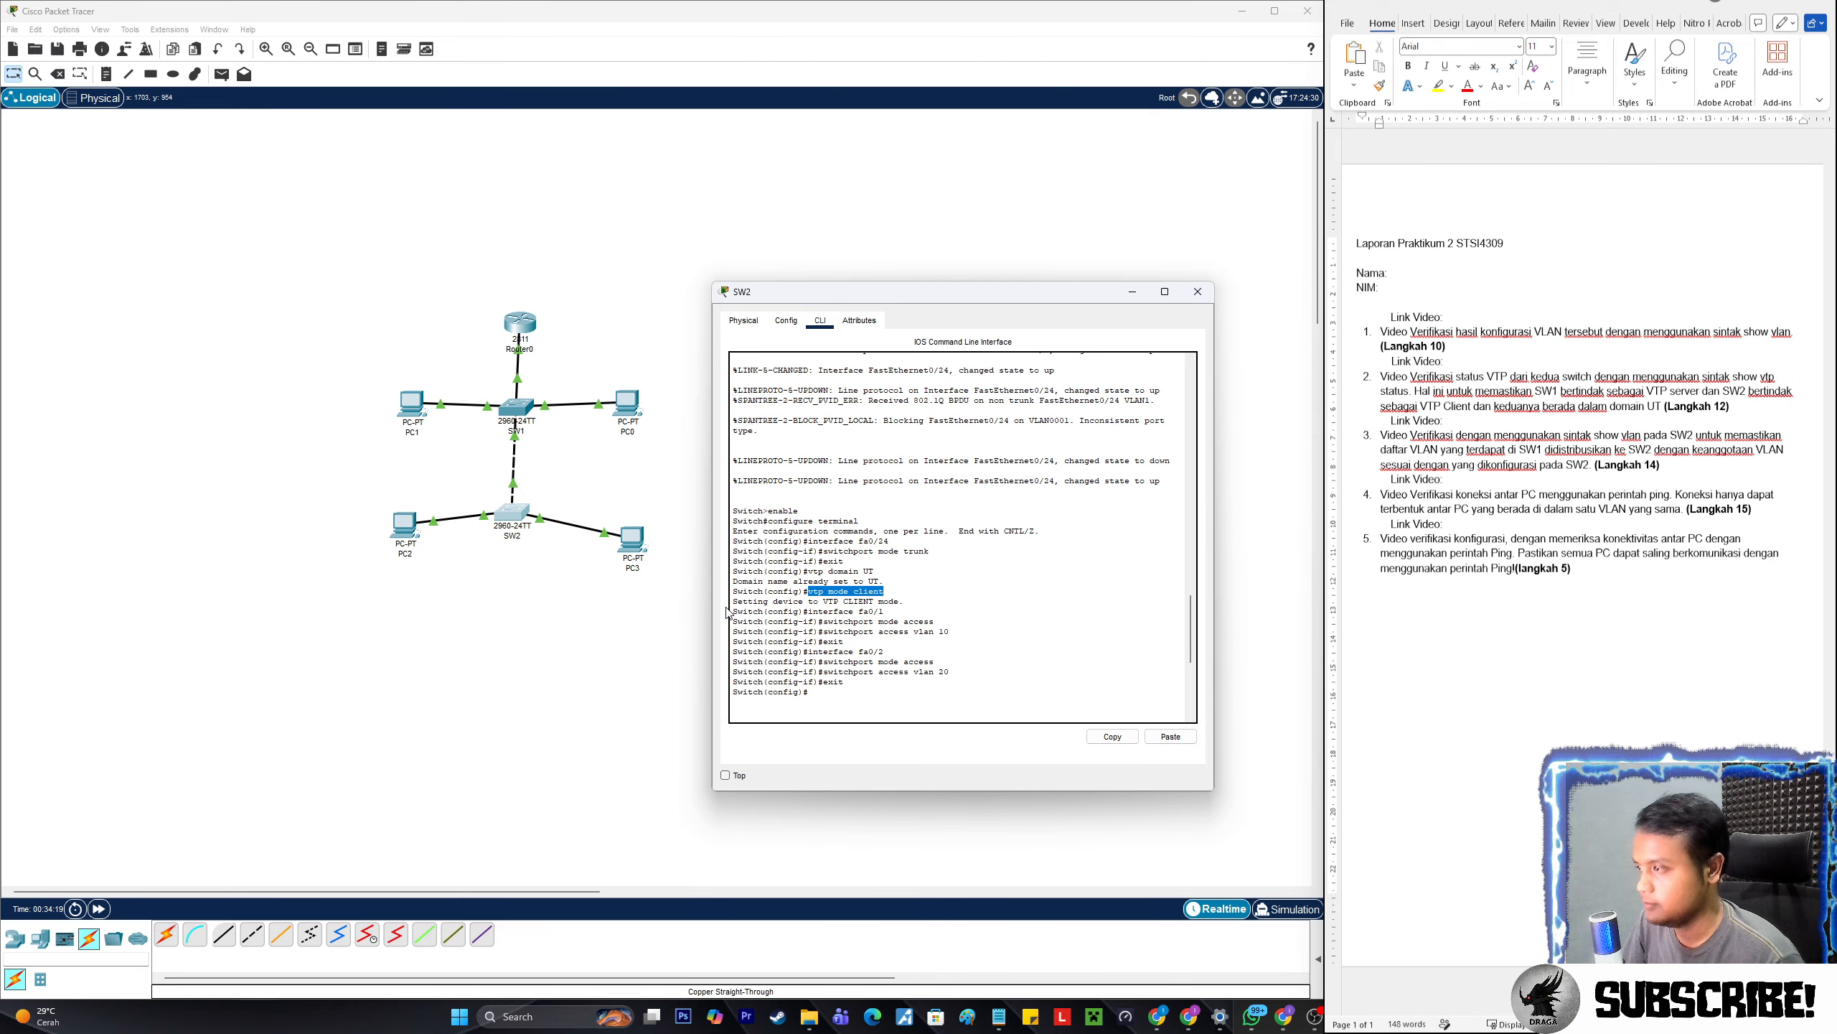
left_click_drag(737, 601, 905, 603)
left_click(1453, 392)
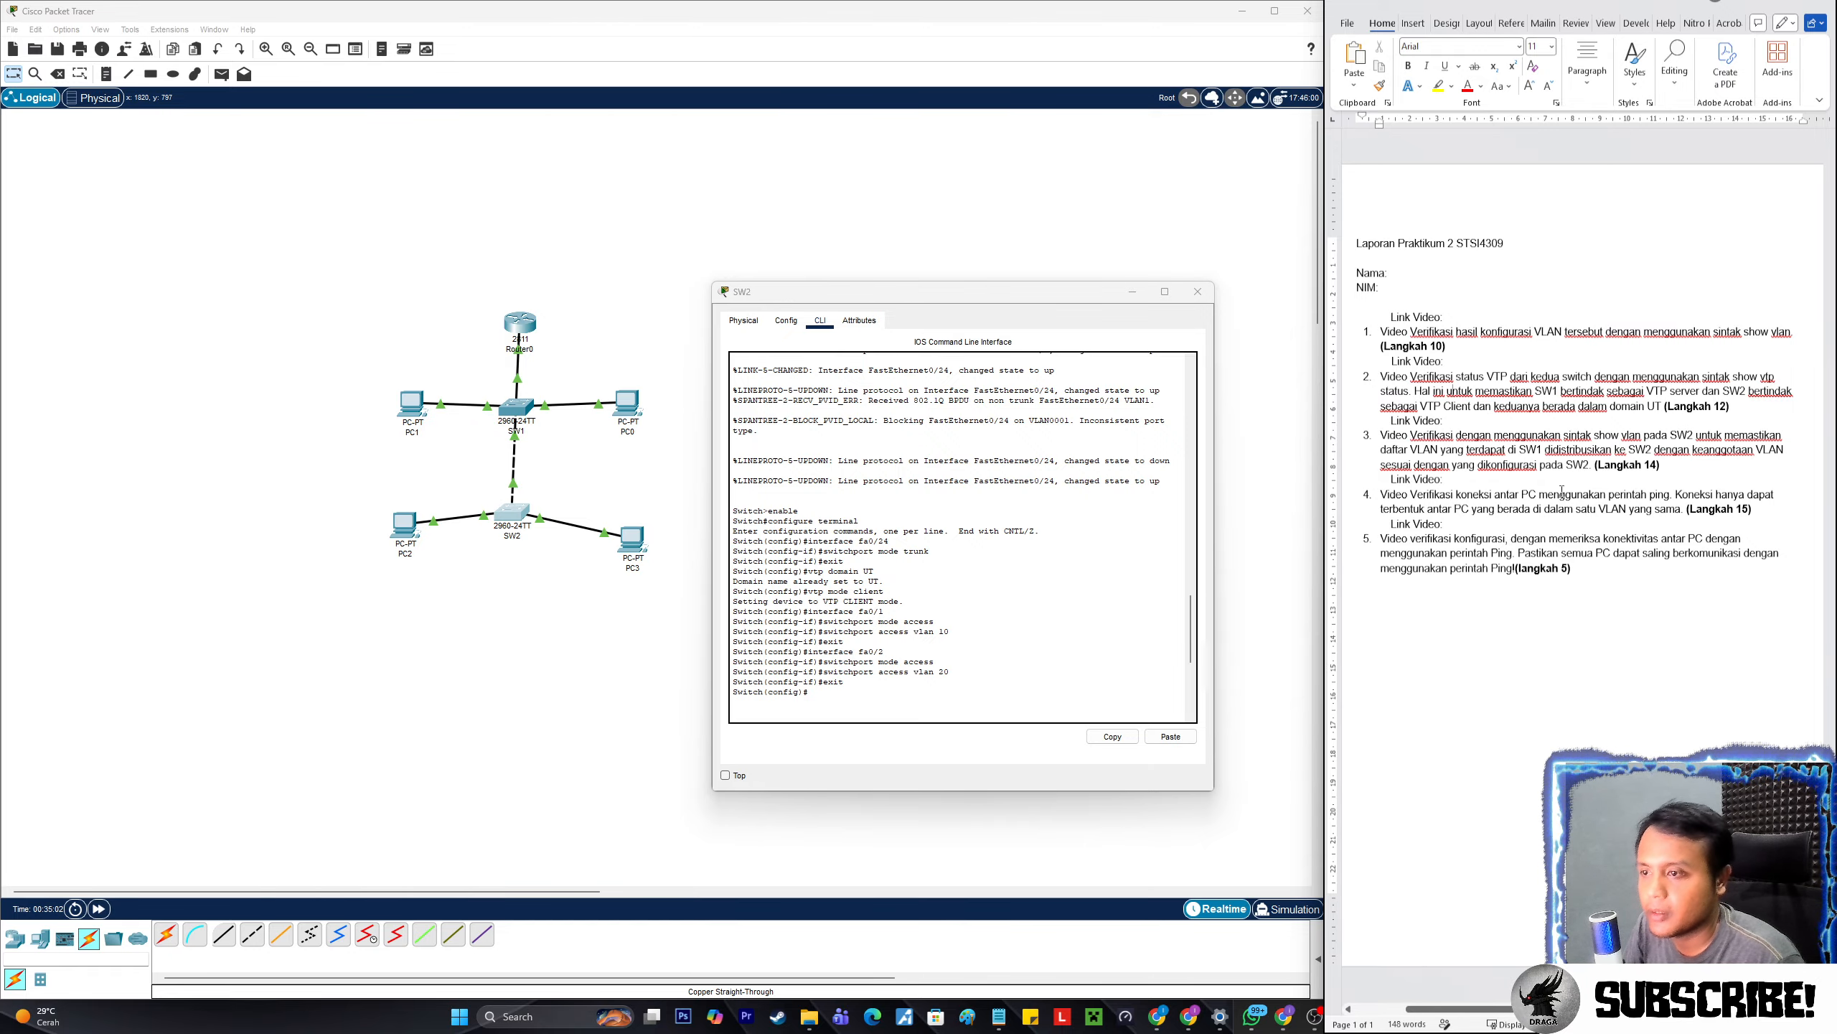
- Exit configuration mode on SW2, run show vlan, and check the VLAN 10 and VLAN 20 entries
left_click(962, 691)
type("exit")
key("Return")
type("exit")
key("Return")
key("Return")
type("show vlan")
key("Return")
left_click_drag(1001, 597, 1087, 577)
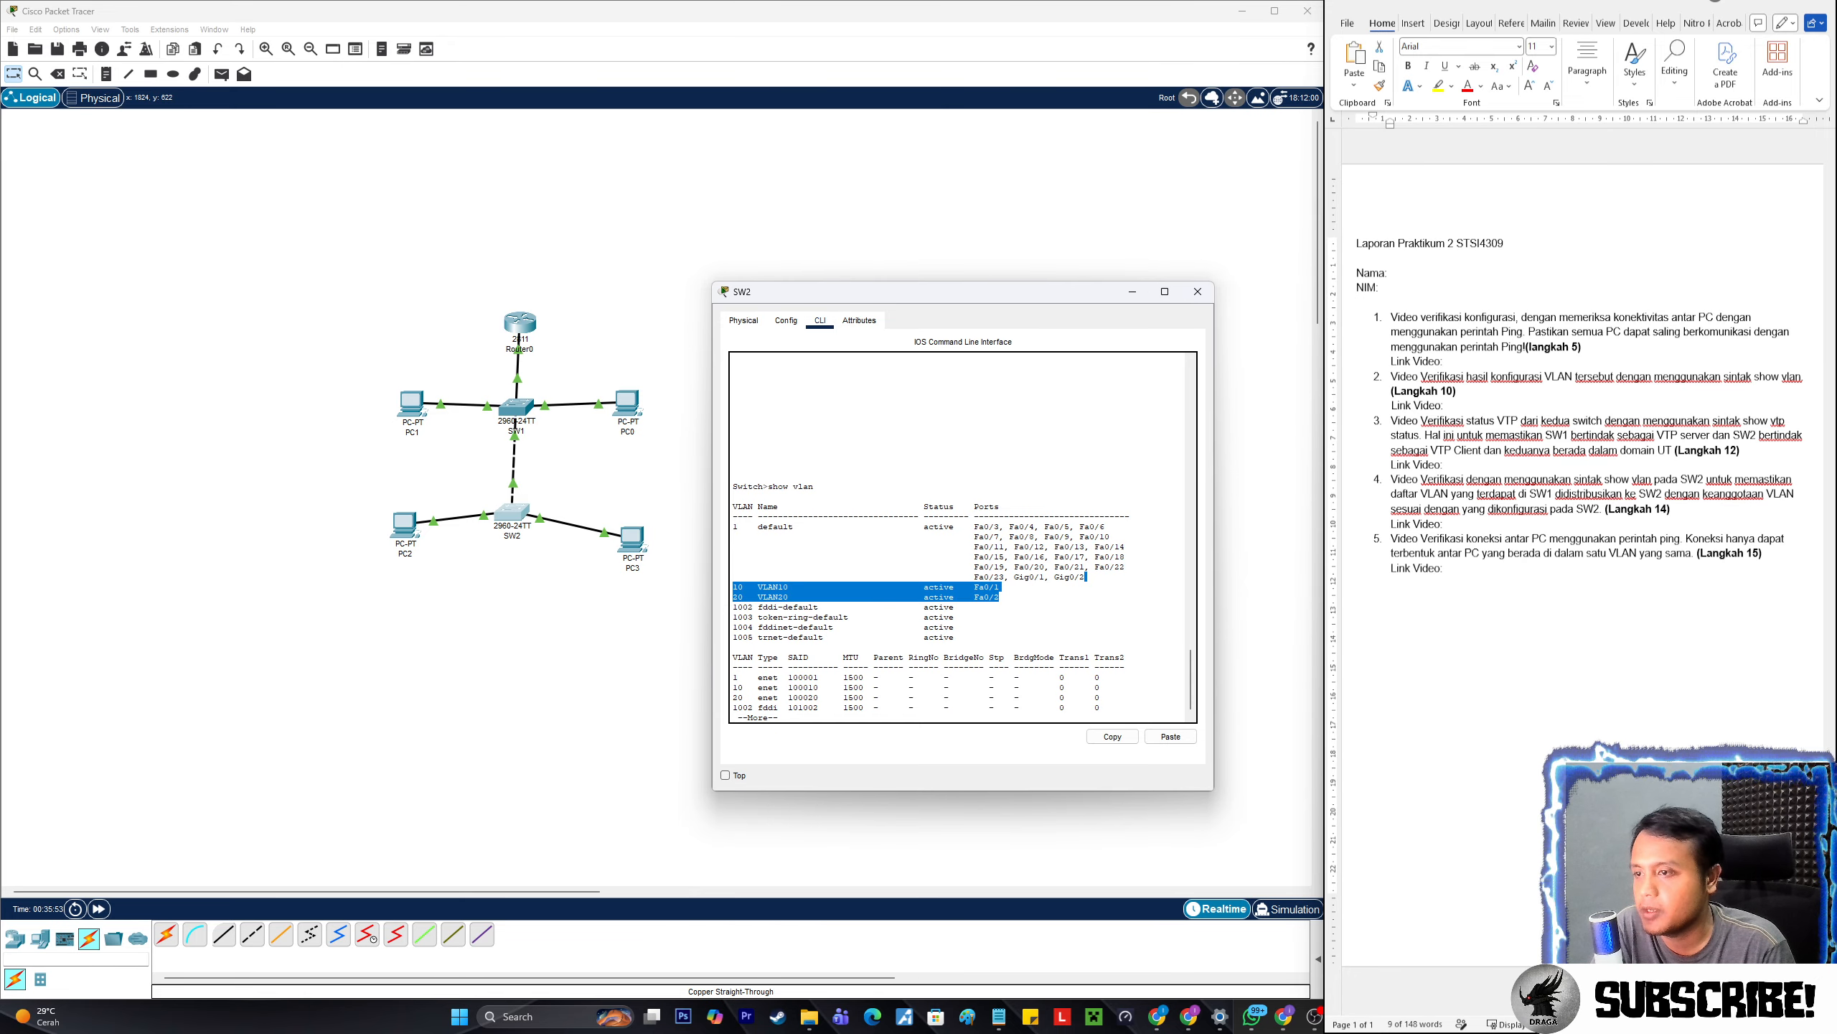
left_click(1011, 591)
left_click_drag(1007, 594, 727, 585)
- Open SW1's command line to compare its VLAN 10 and VLAN 20 entries with SW2's, and close the window
left_click(519, 404)
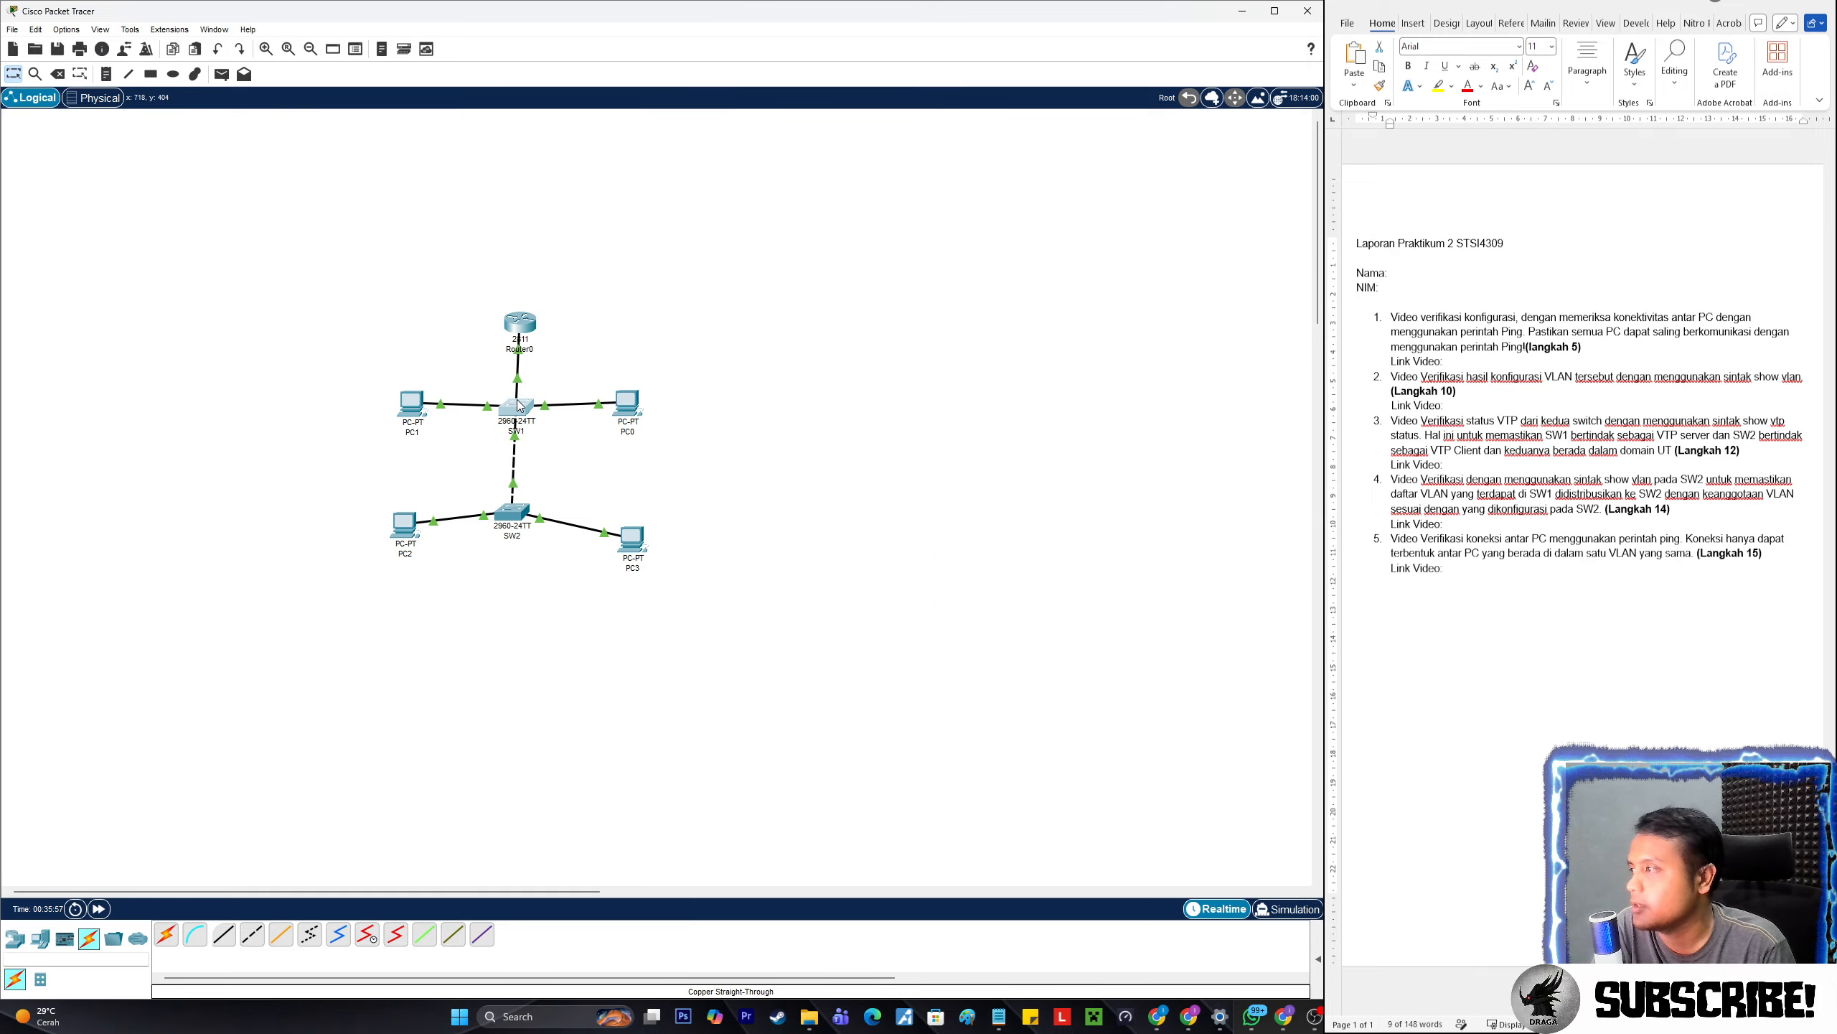
scroll(886, 518, "up", 10)
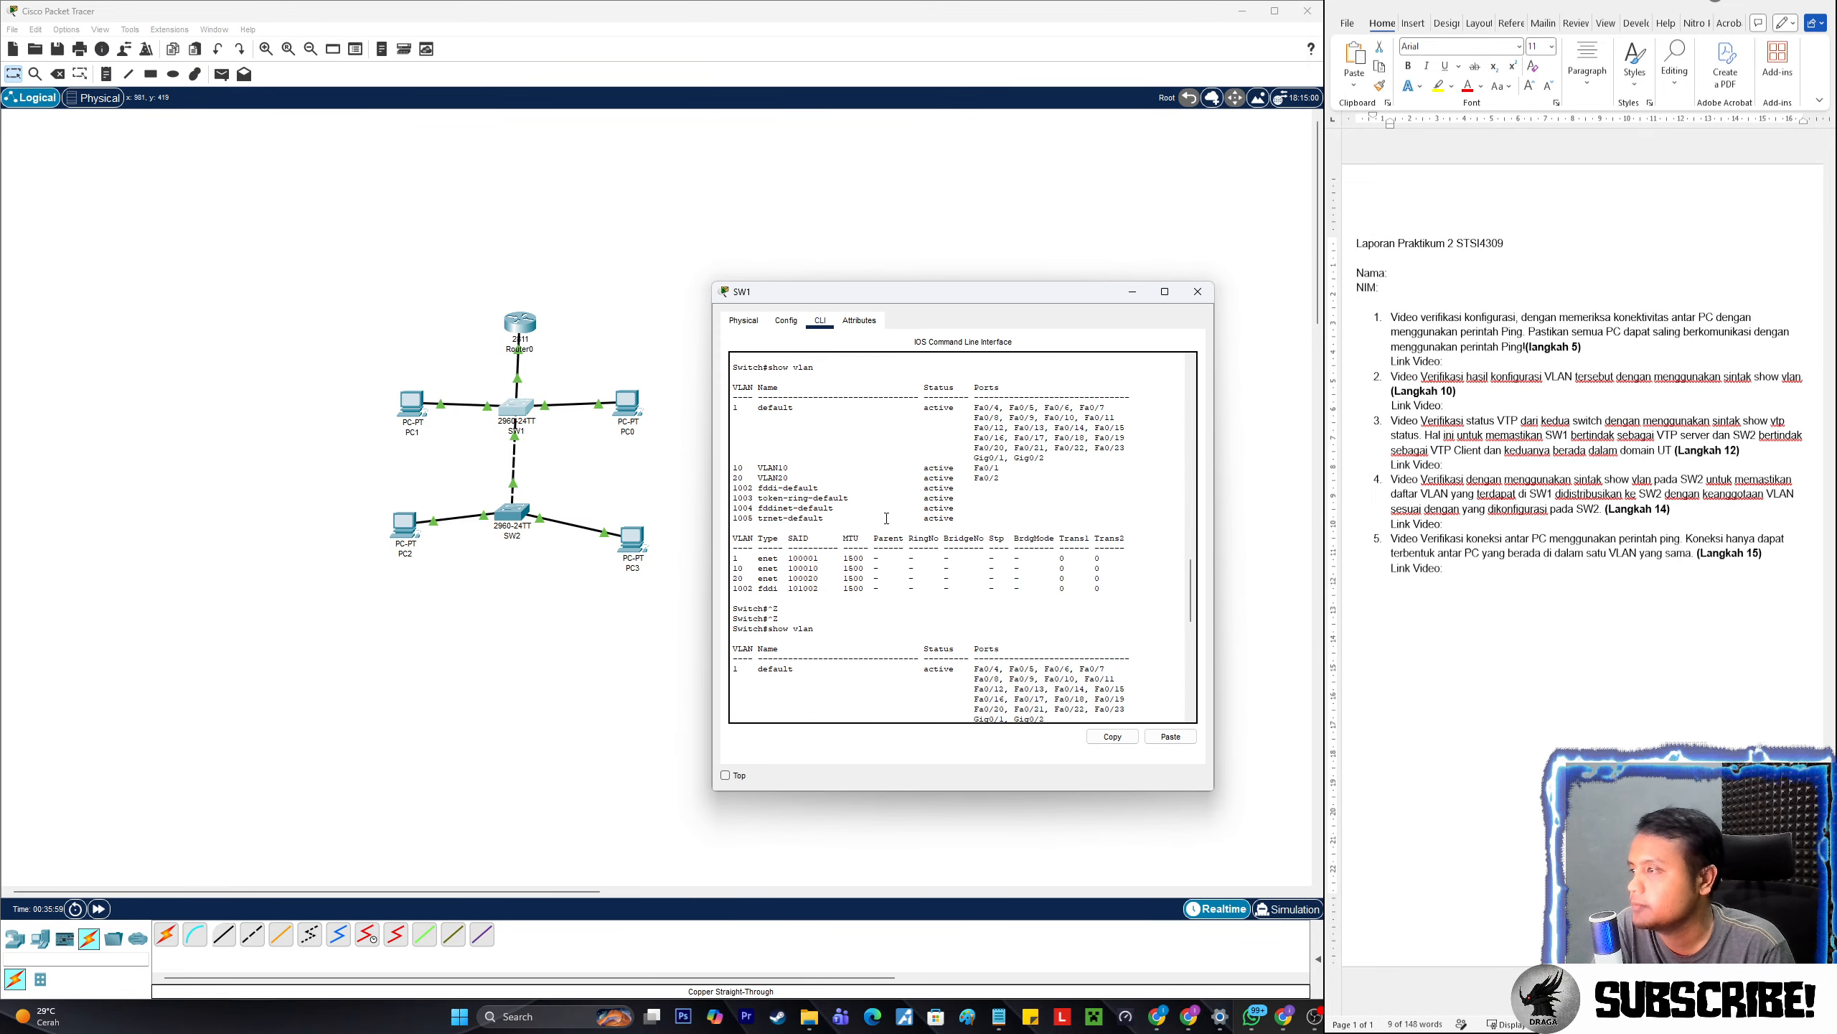
left_click_drag(1013, 469, 743, 479)
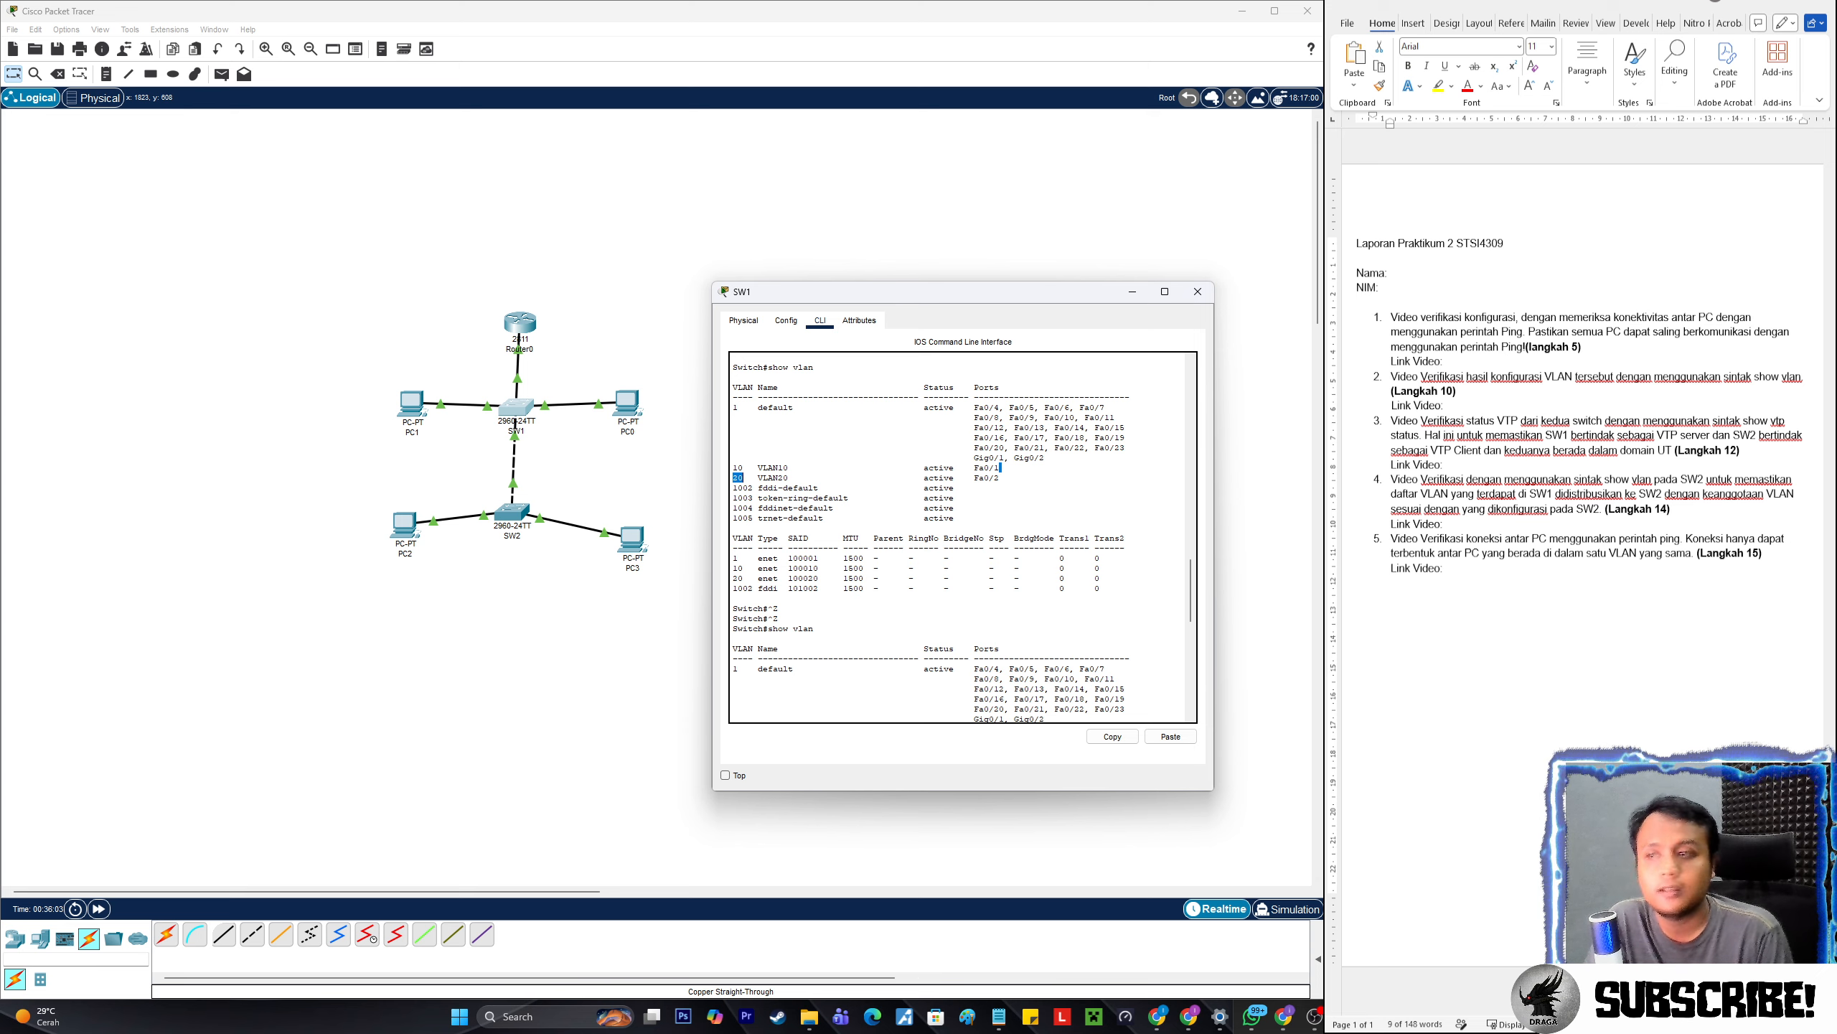
left_click_drag(795, 480, 729, 470)
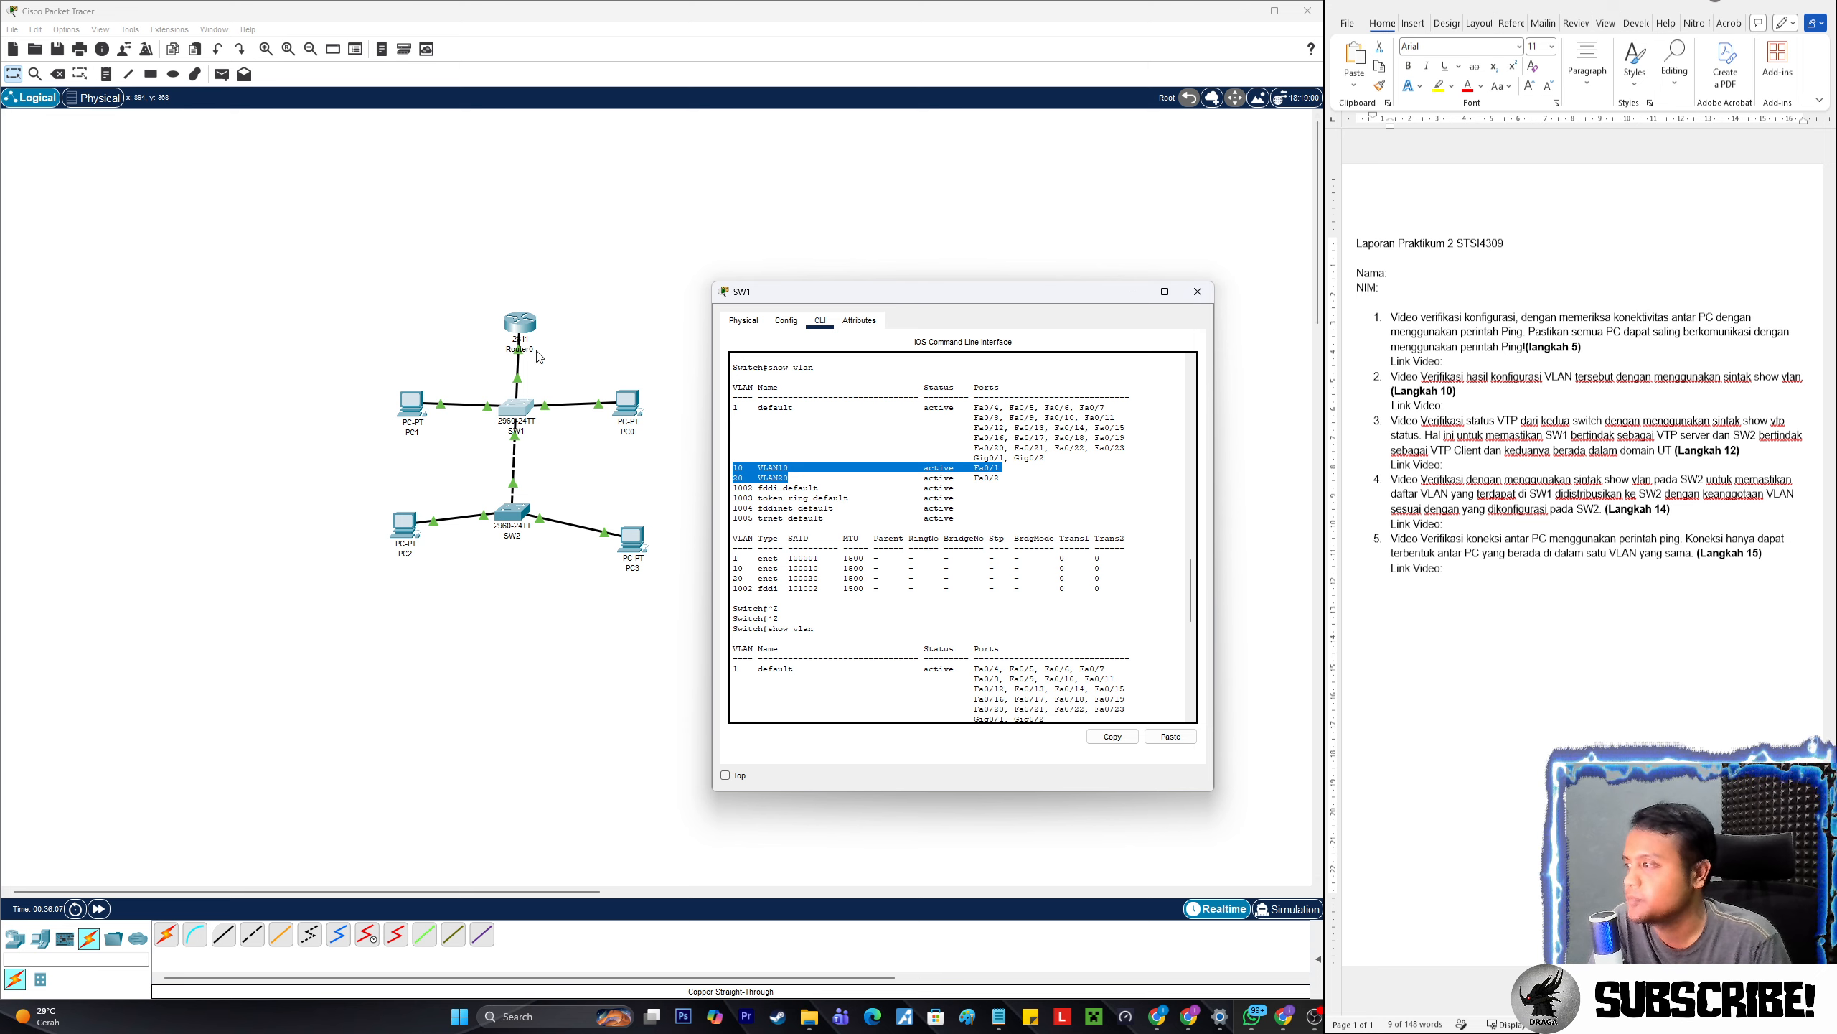
left_click(1198, 292)
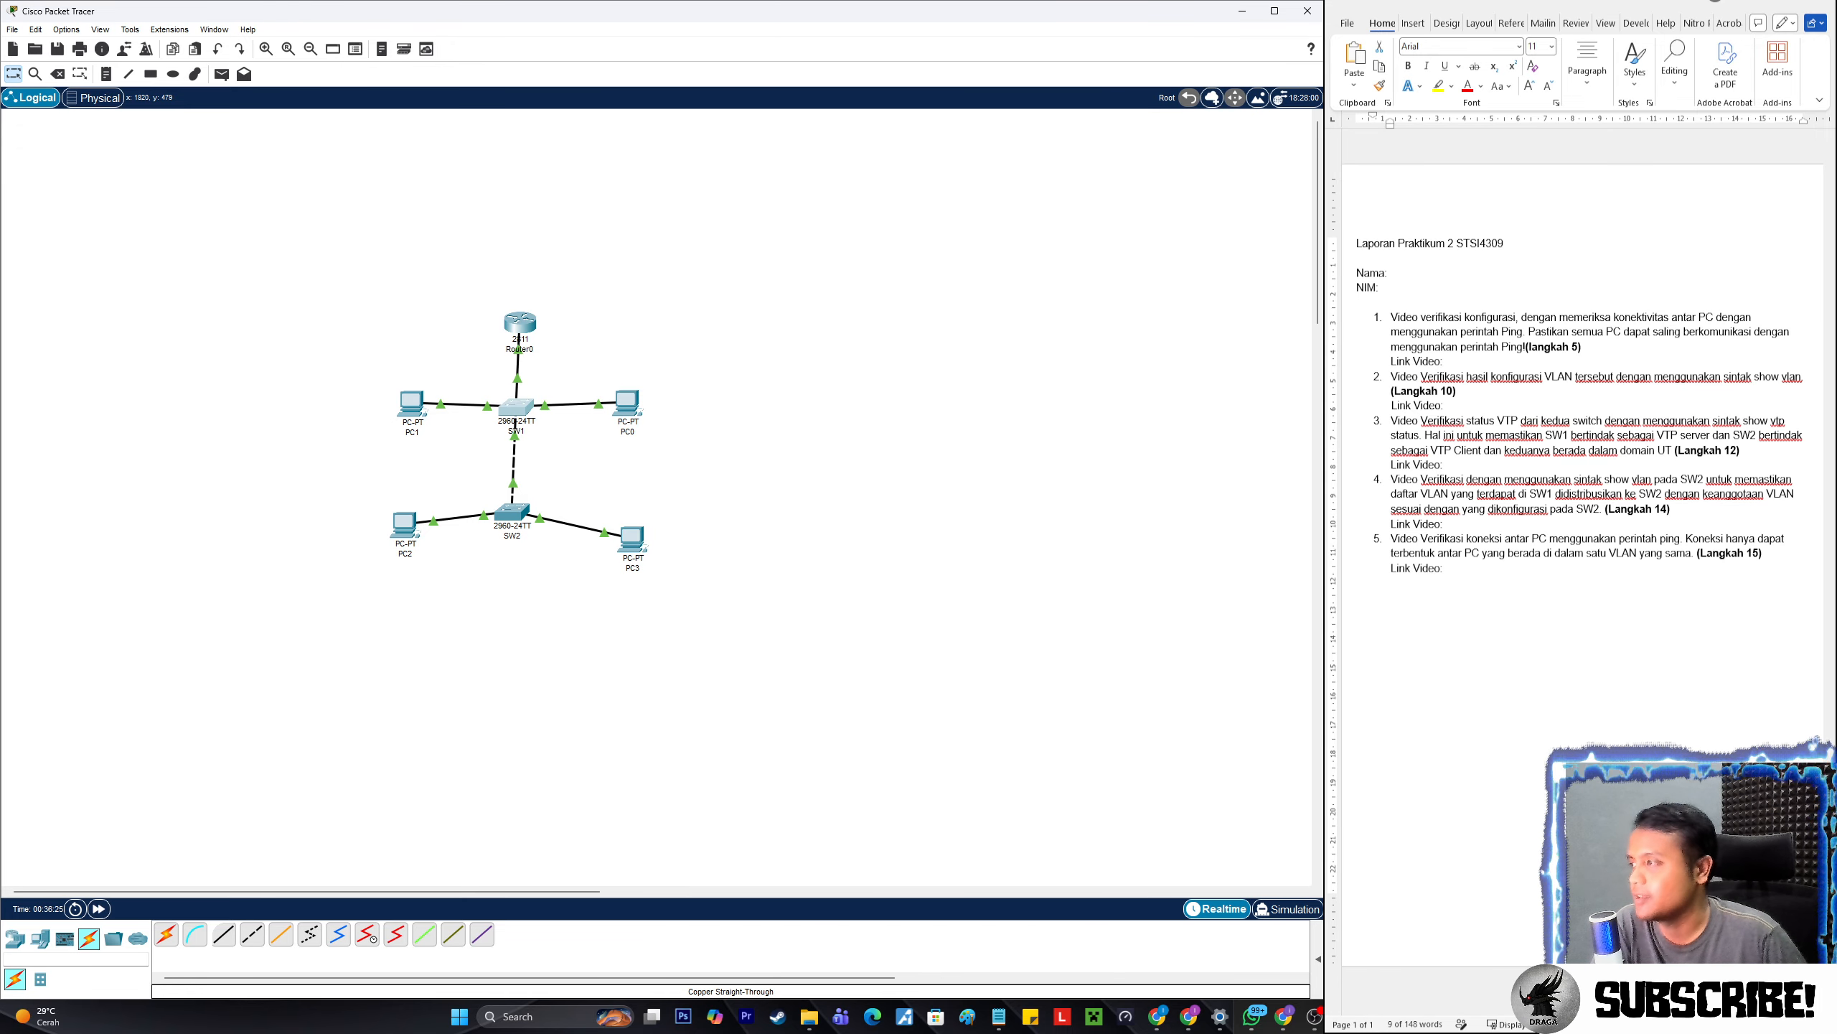
- Read the report's first ping verification item, and review Router0's fa0/0.10 subinterface commands for encapsulation and IP address
left_click_drag(1391, 317, 1525, 346)
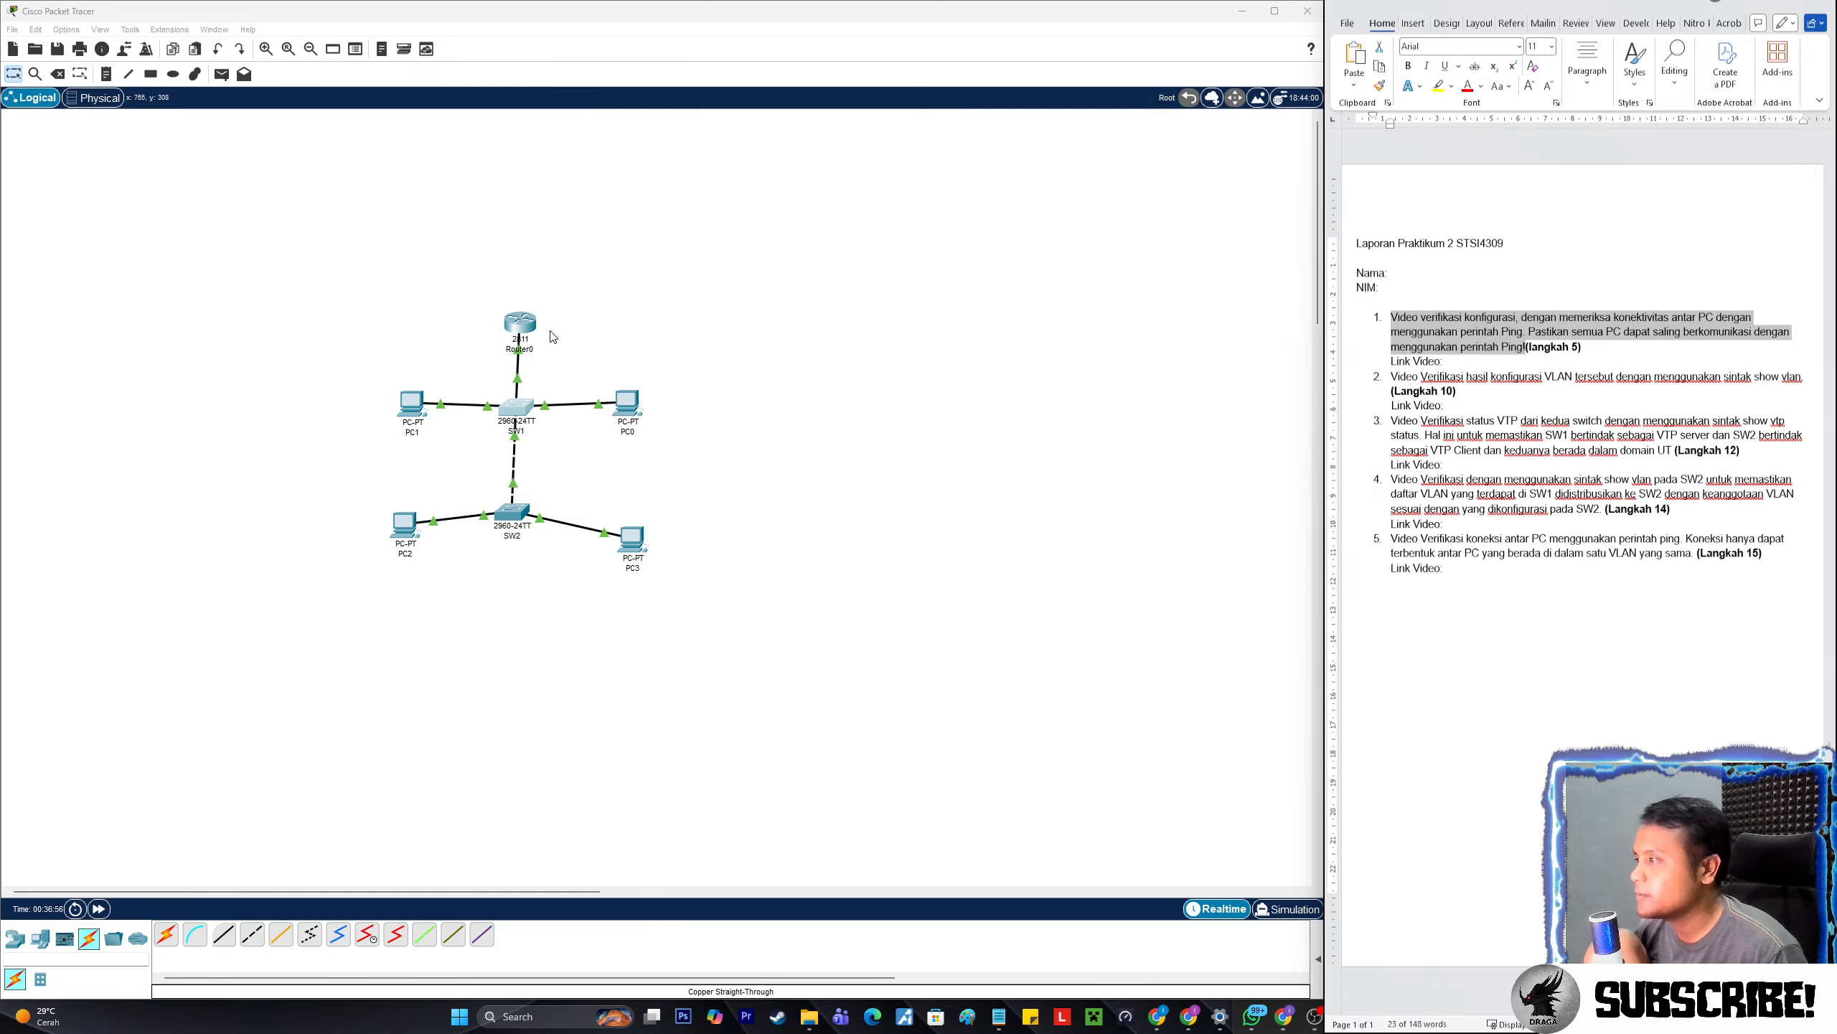
left_click(524, 333)
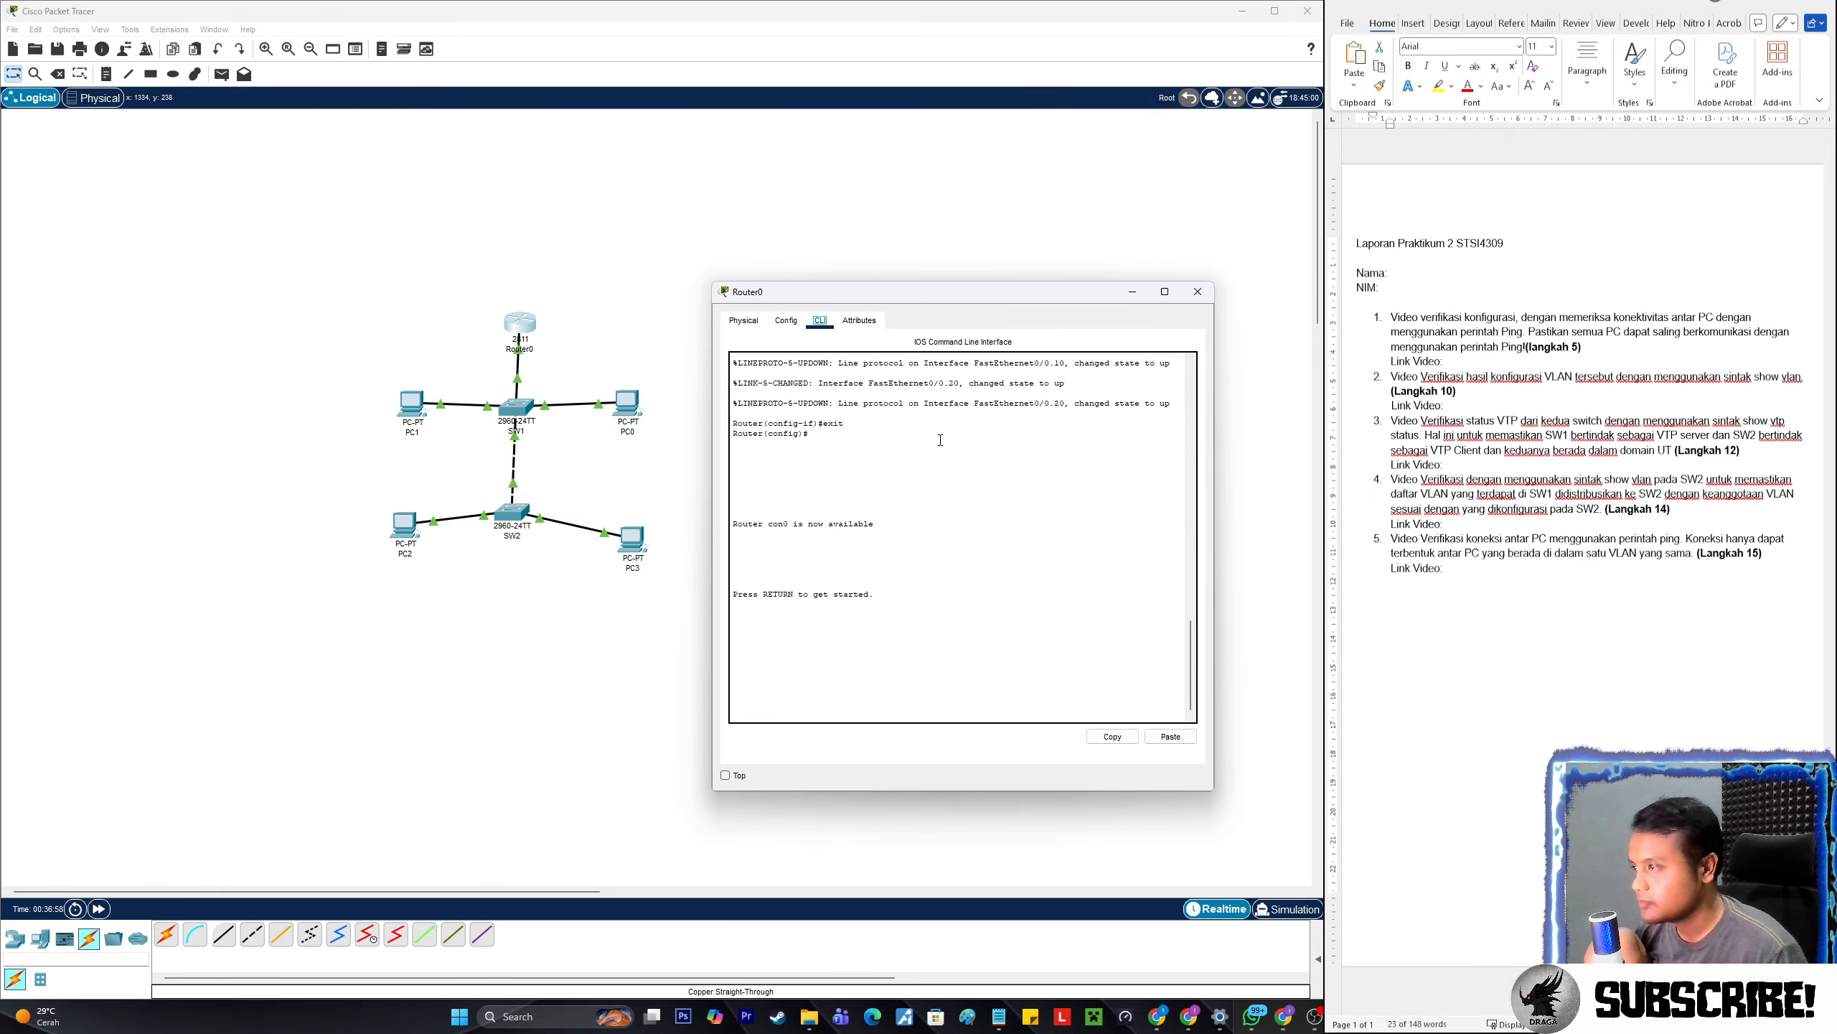
scroll(971, 479, "up", 6)
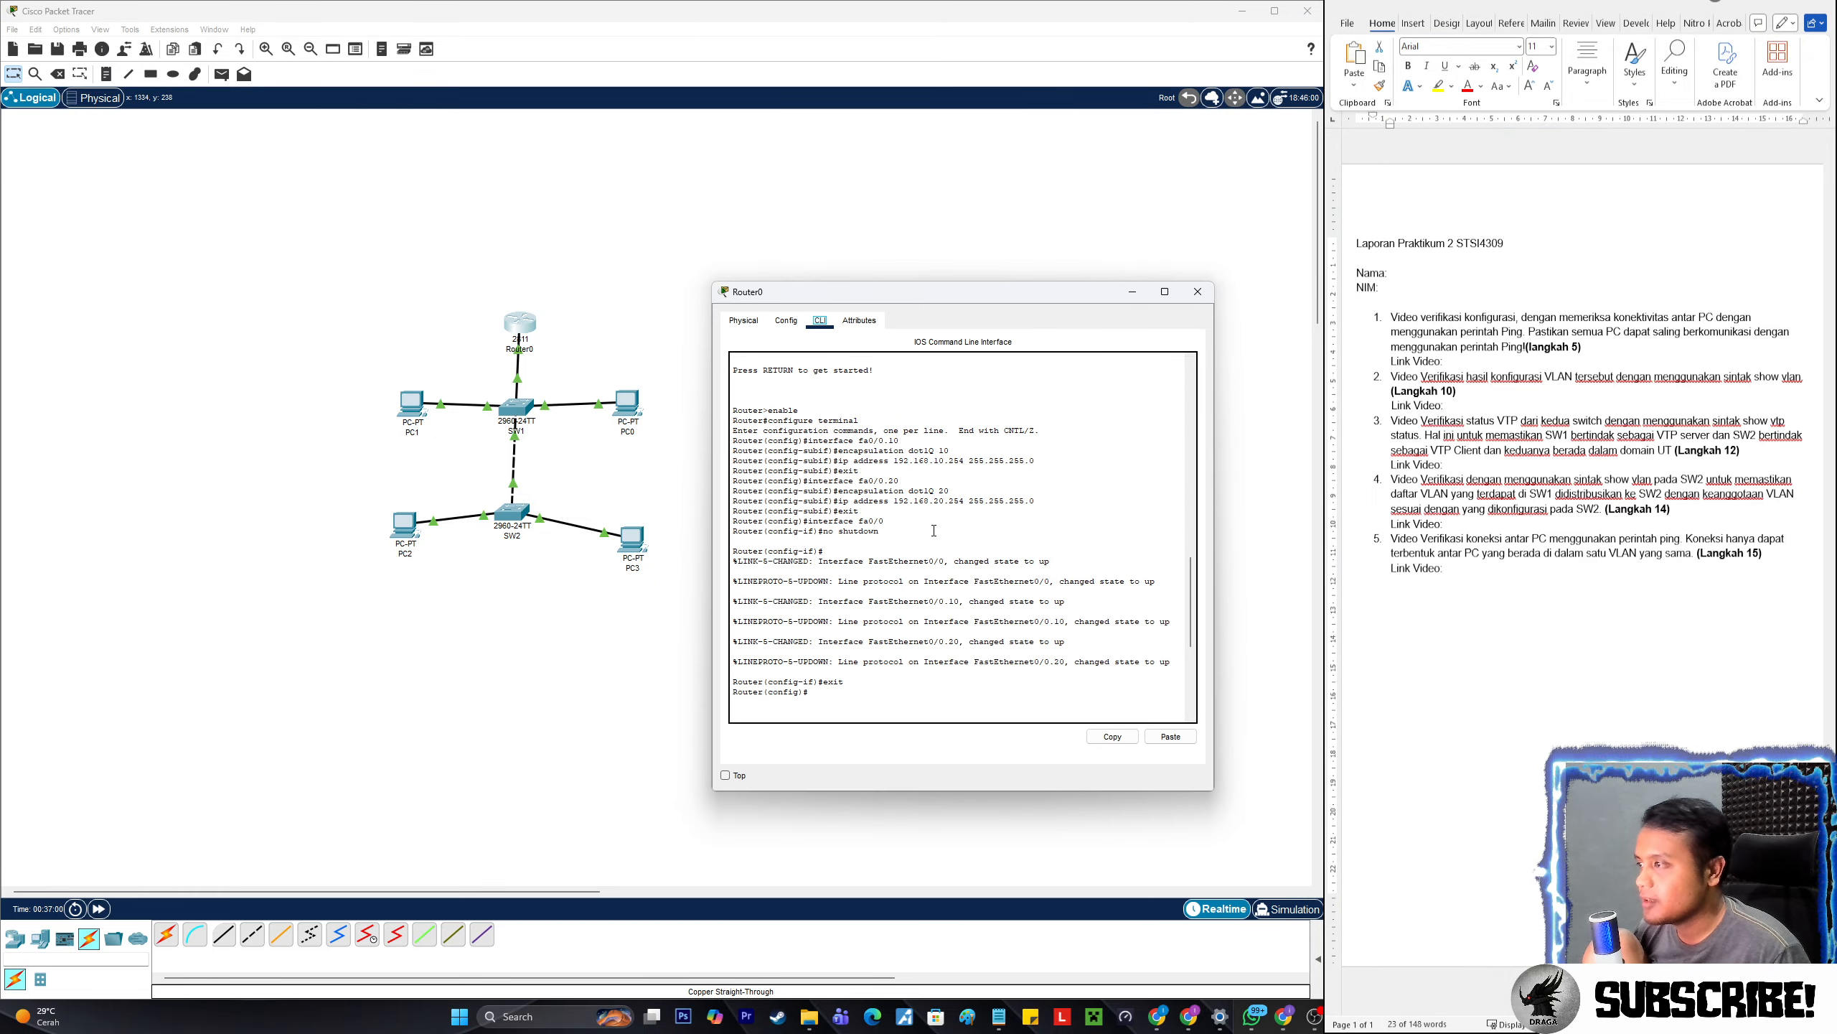
scroll(934, 531, "up", 4)
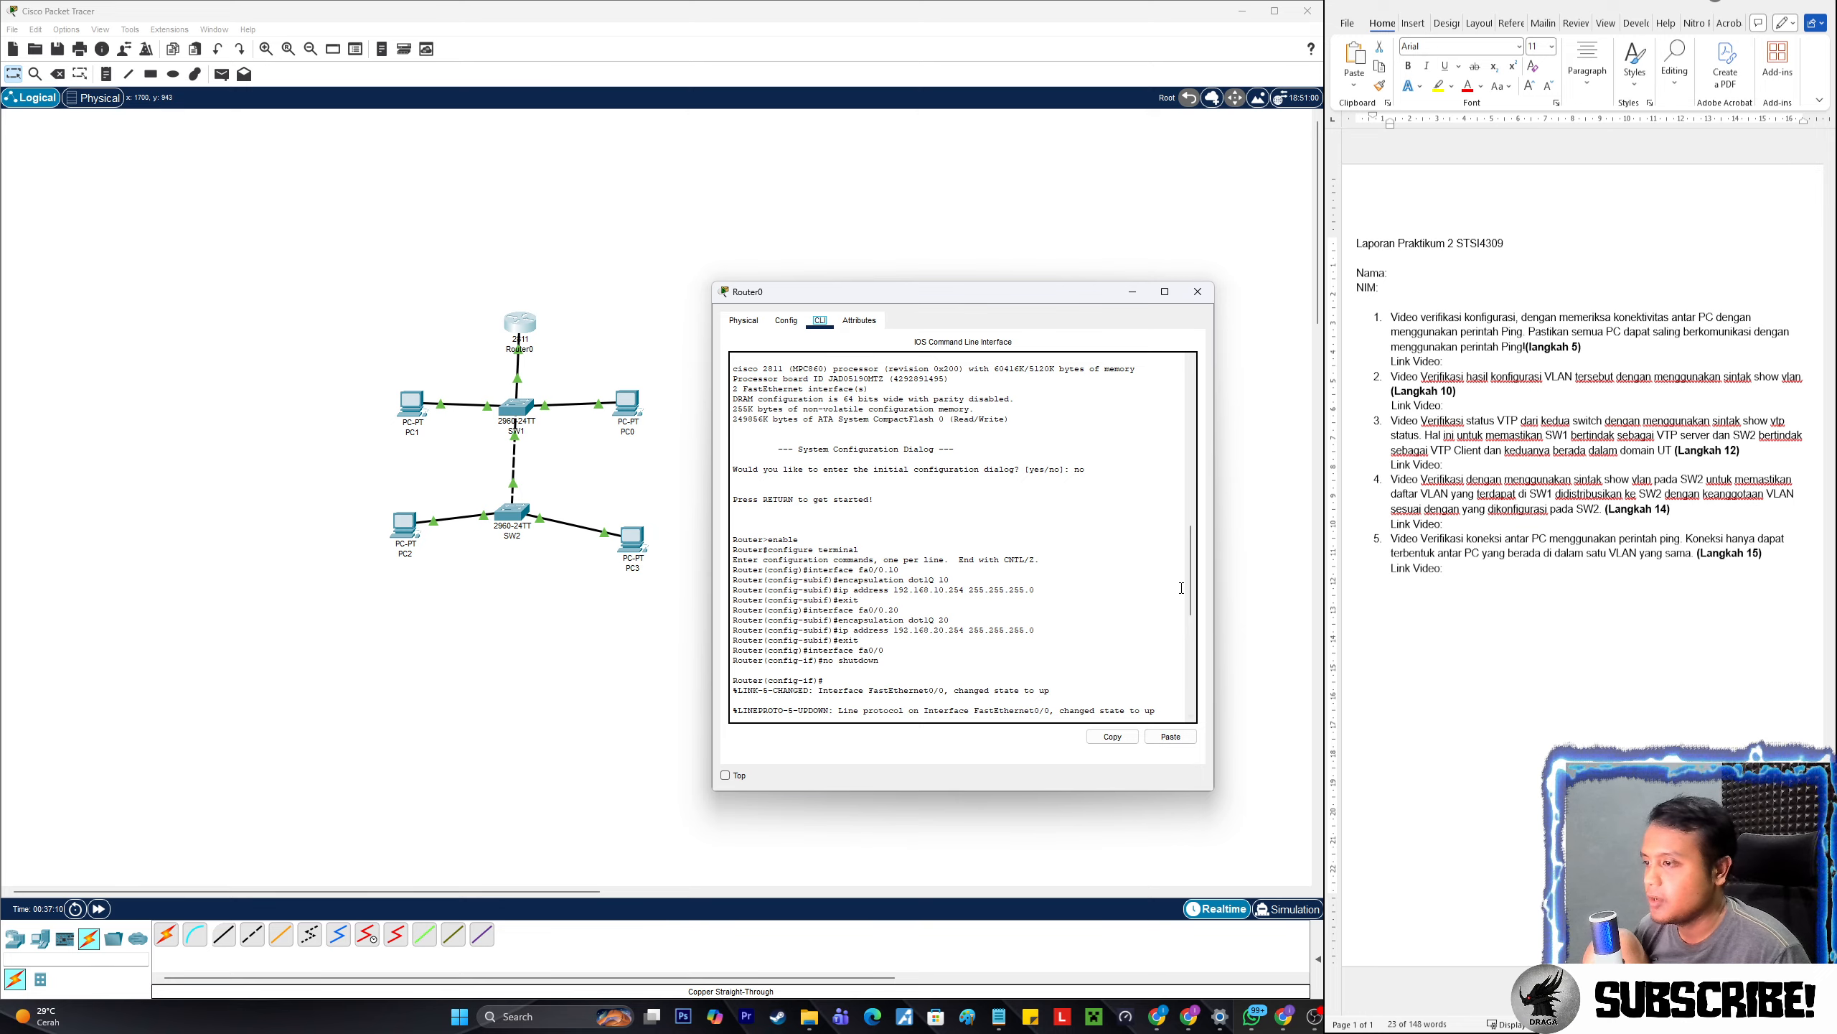
scroll(1190, 572, "up", 1)
left_click_drag(1192, 583, 1192, 578)
mouse_move(733, 583)
left_mouse_down()
mouse_move(868, 593)
mouse_move(730, 595)
left_mouse_up()
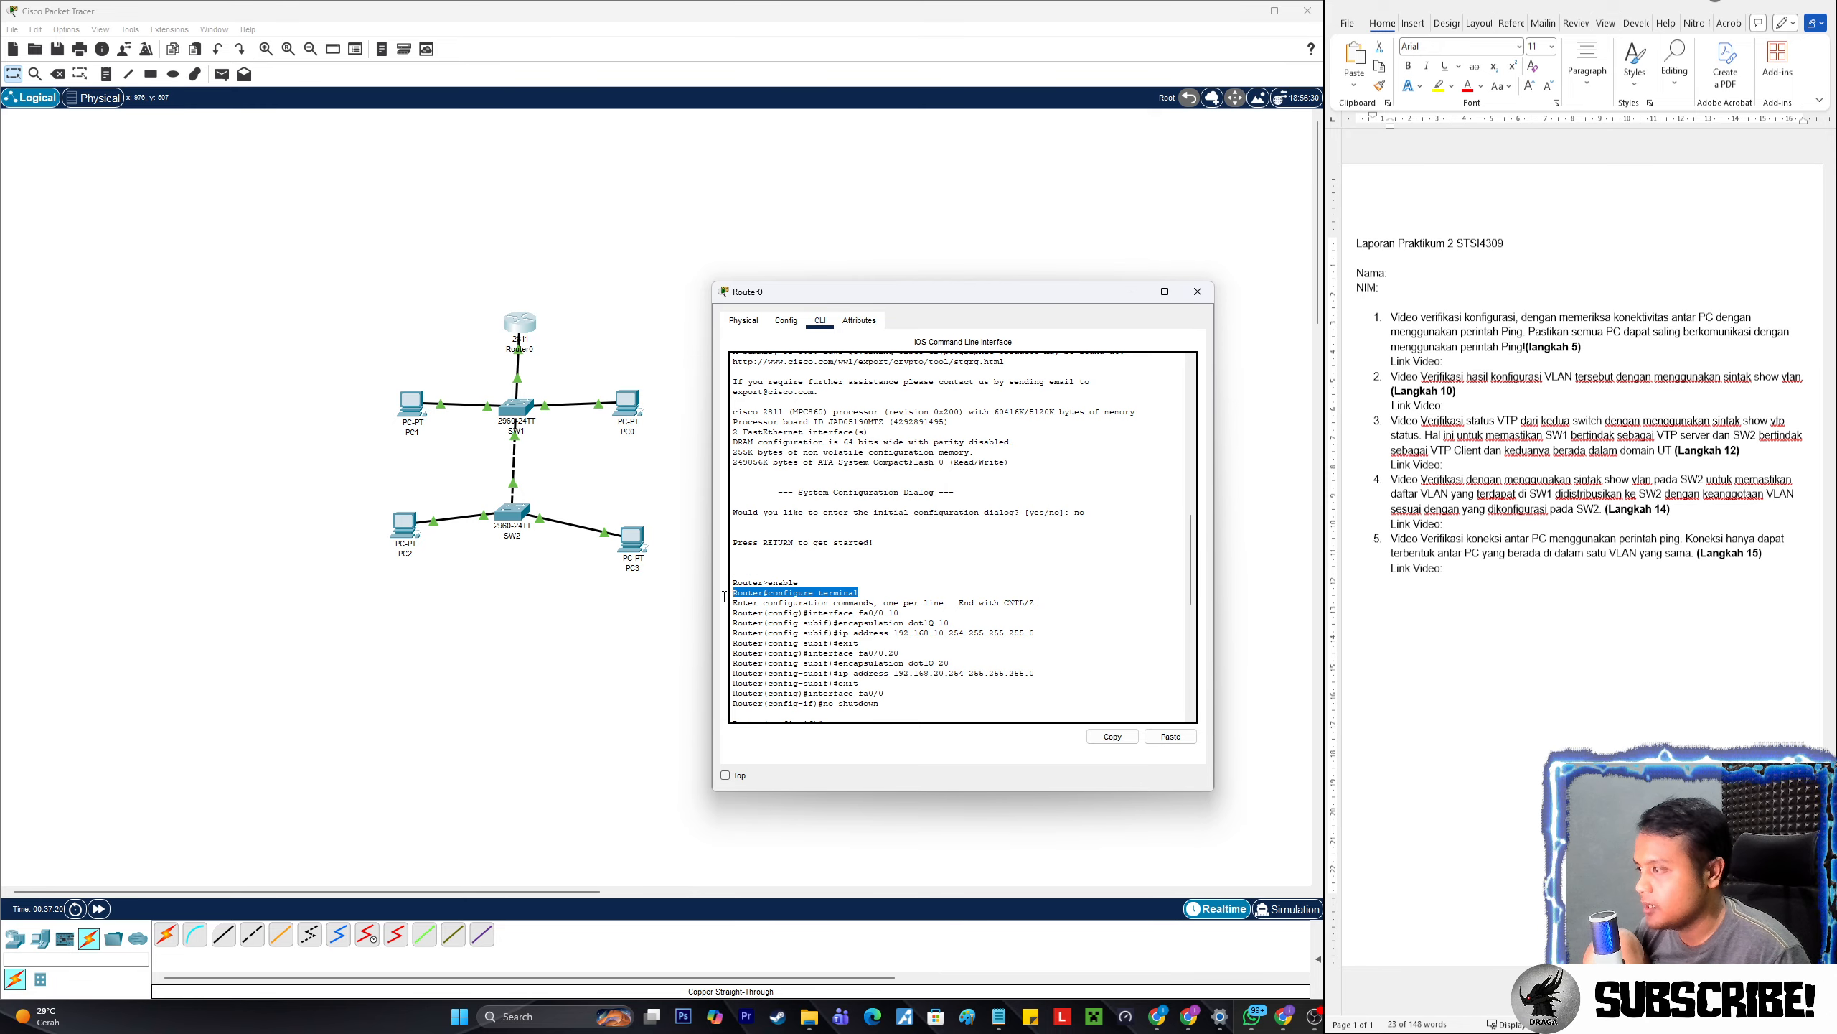
left_click(967, 614)
left_click_drag(899, 613, 726, 612)
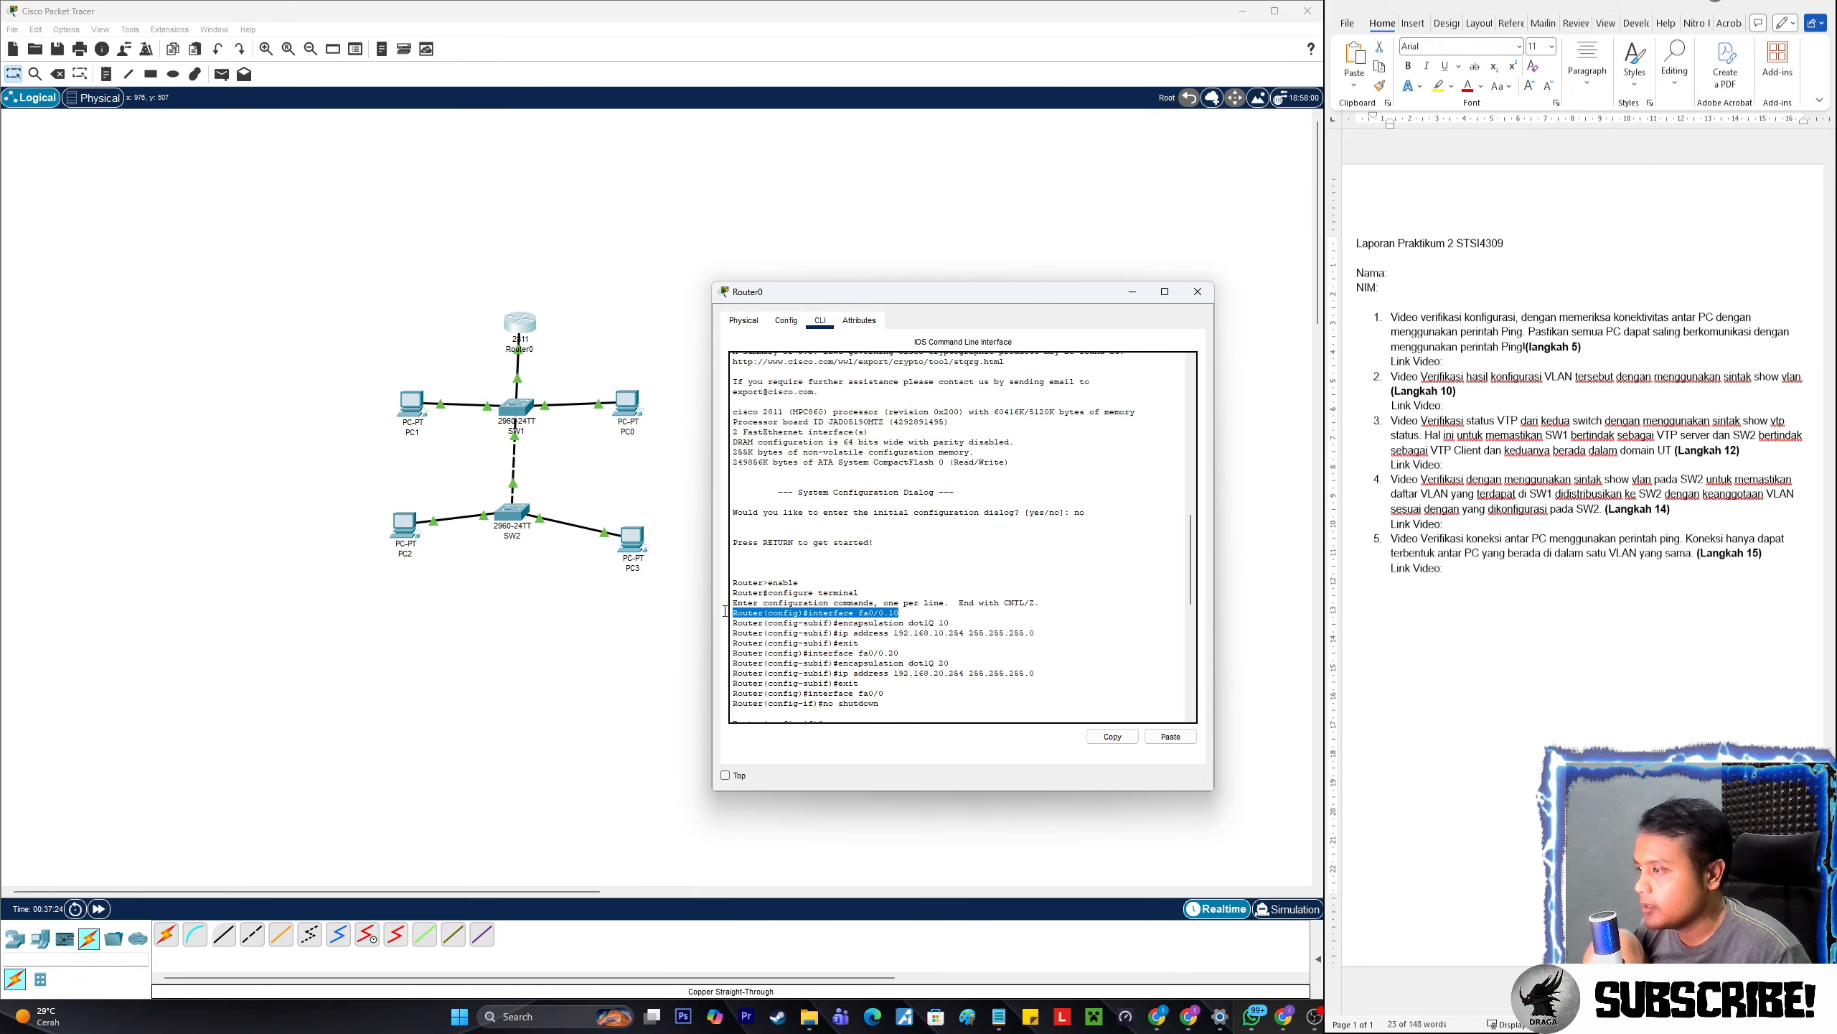
left_click_drag(950, 623, 727, 623)
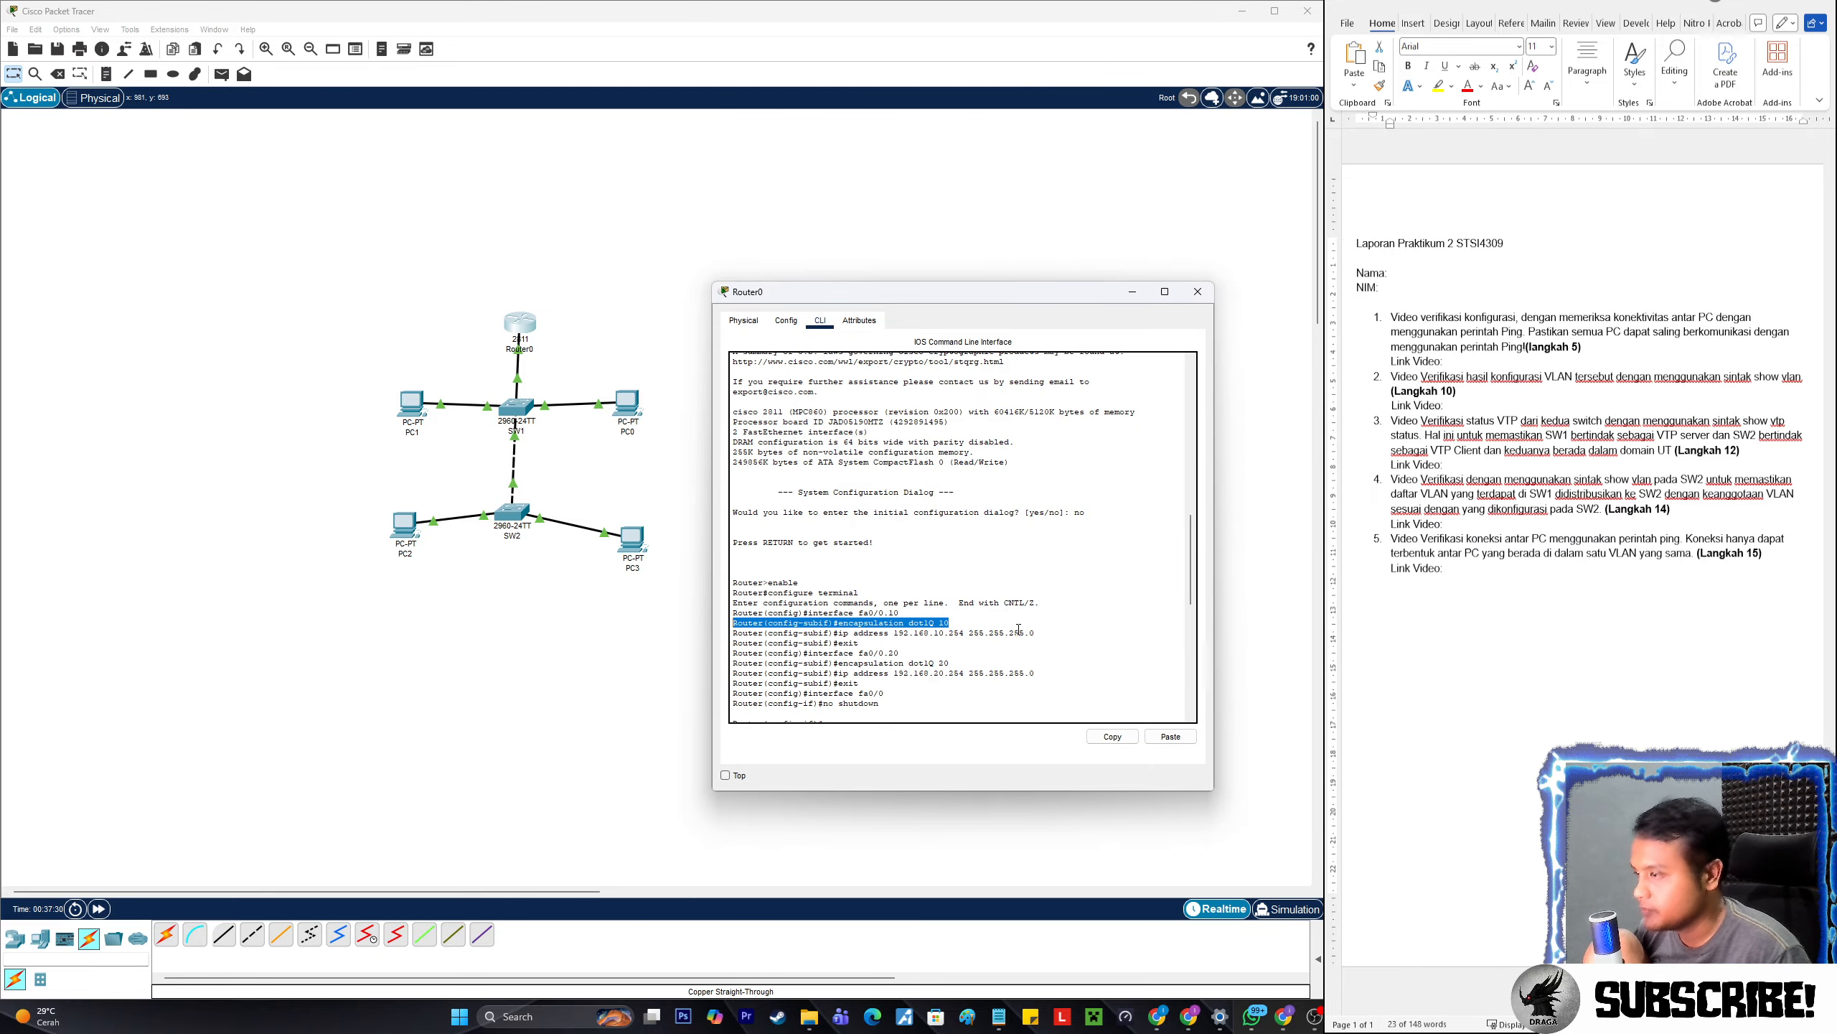
left_click_drag(1049, 631, 751, 632)
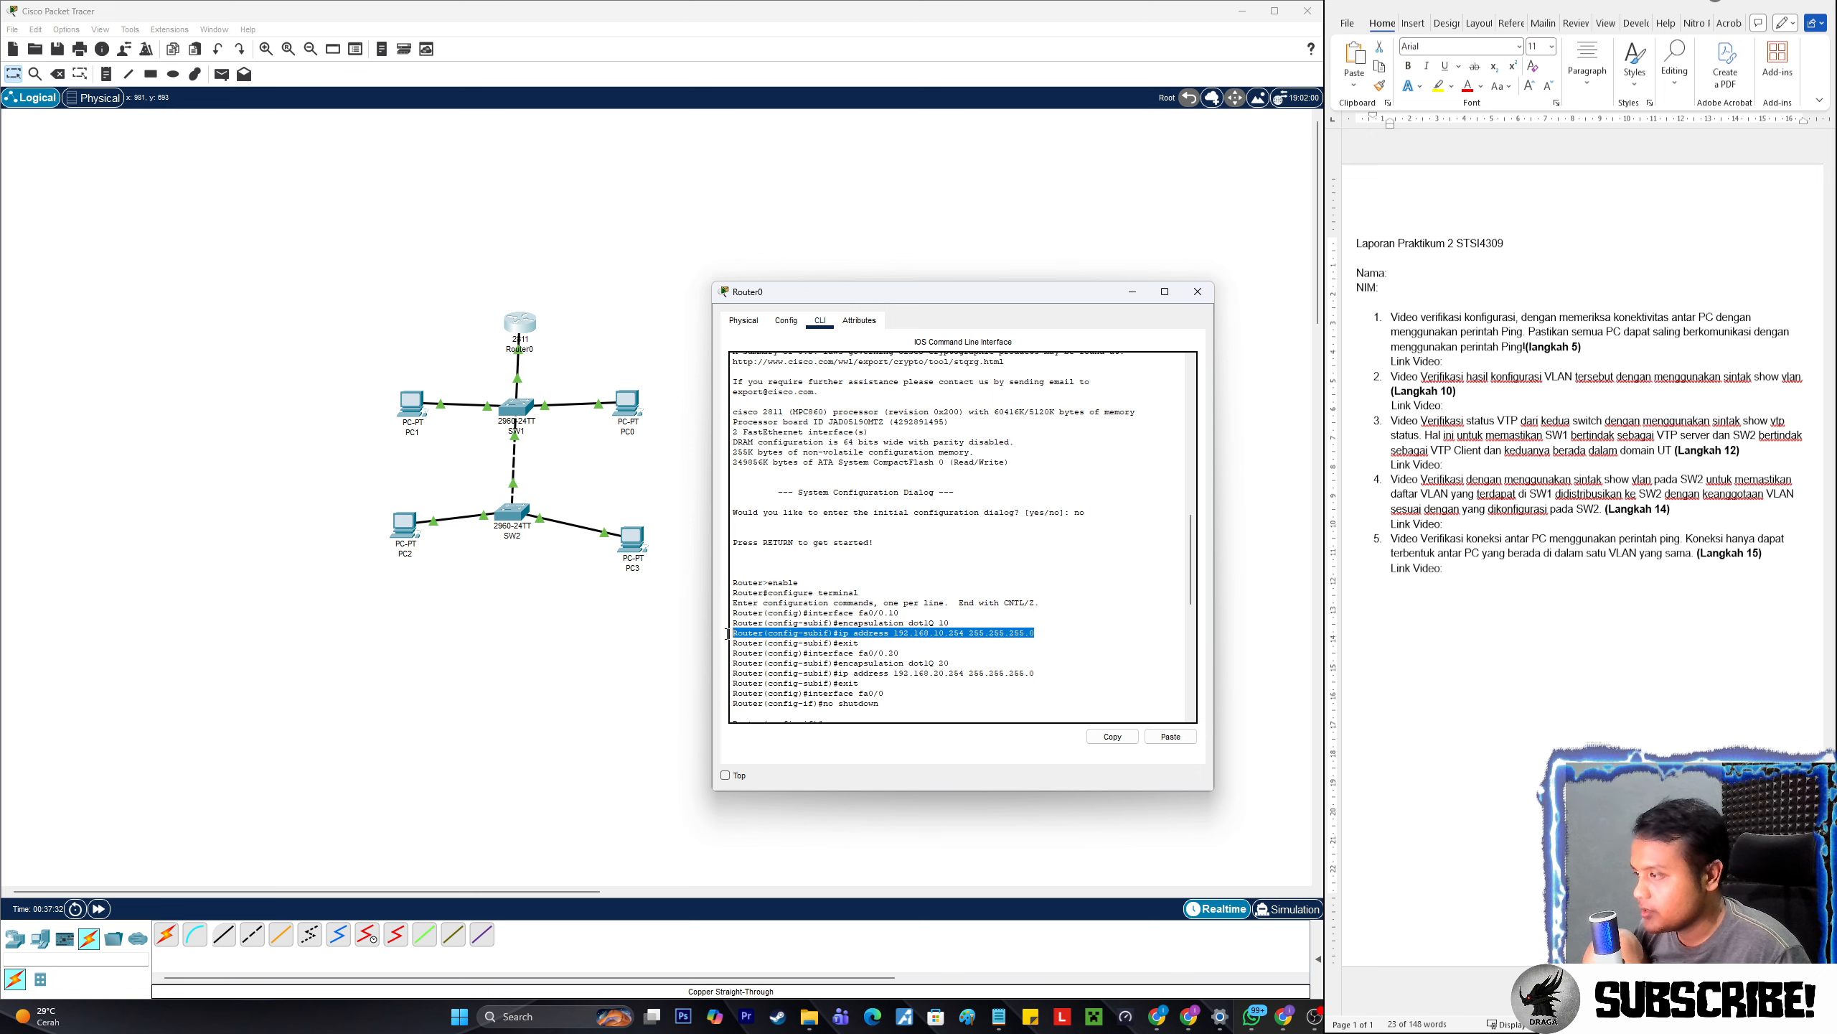
- Review the remaining Router0 commands for subinterface fa0/0.20 and for enabling interface fa0/0
left_click_drag(874, 653, 733, 653)
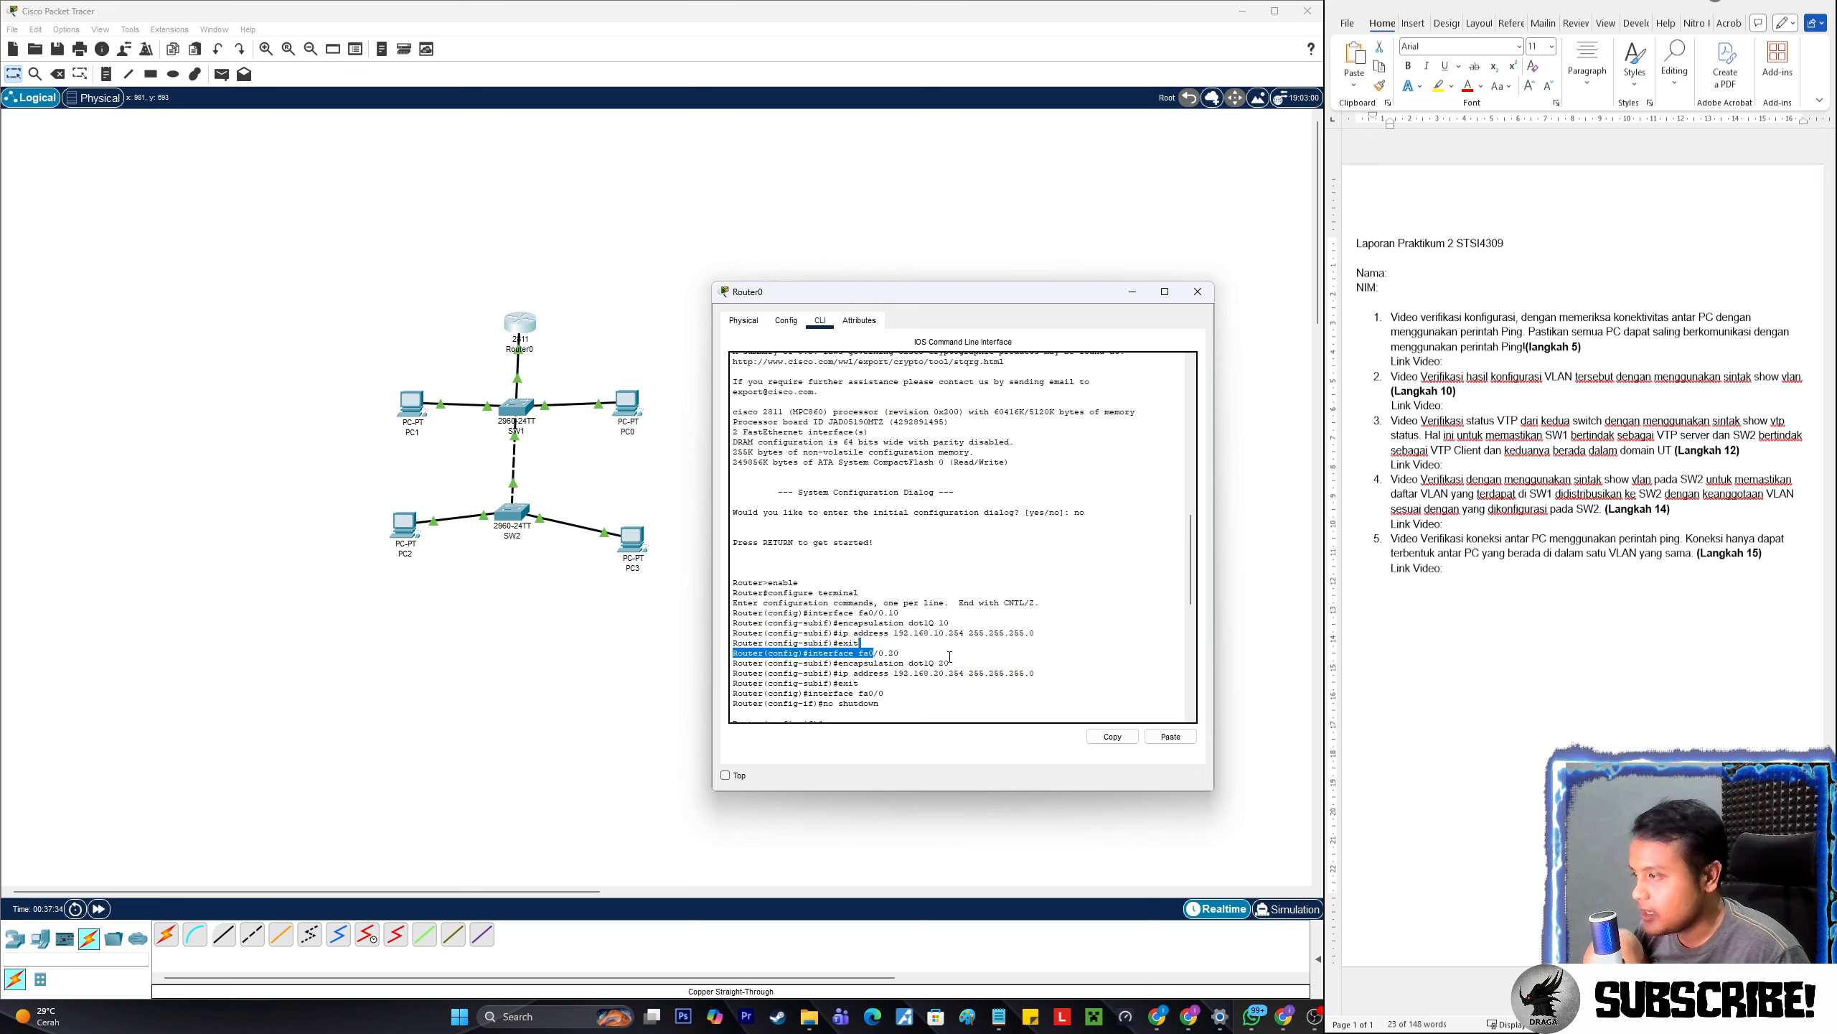
left_click_drag(955, 655, 694, 653)
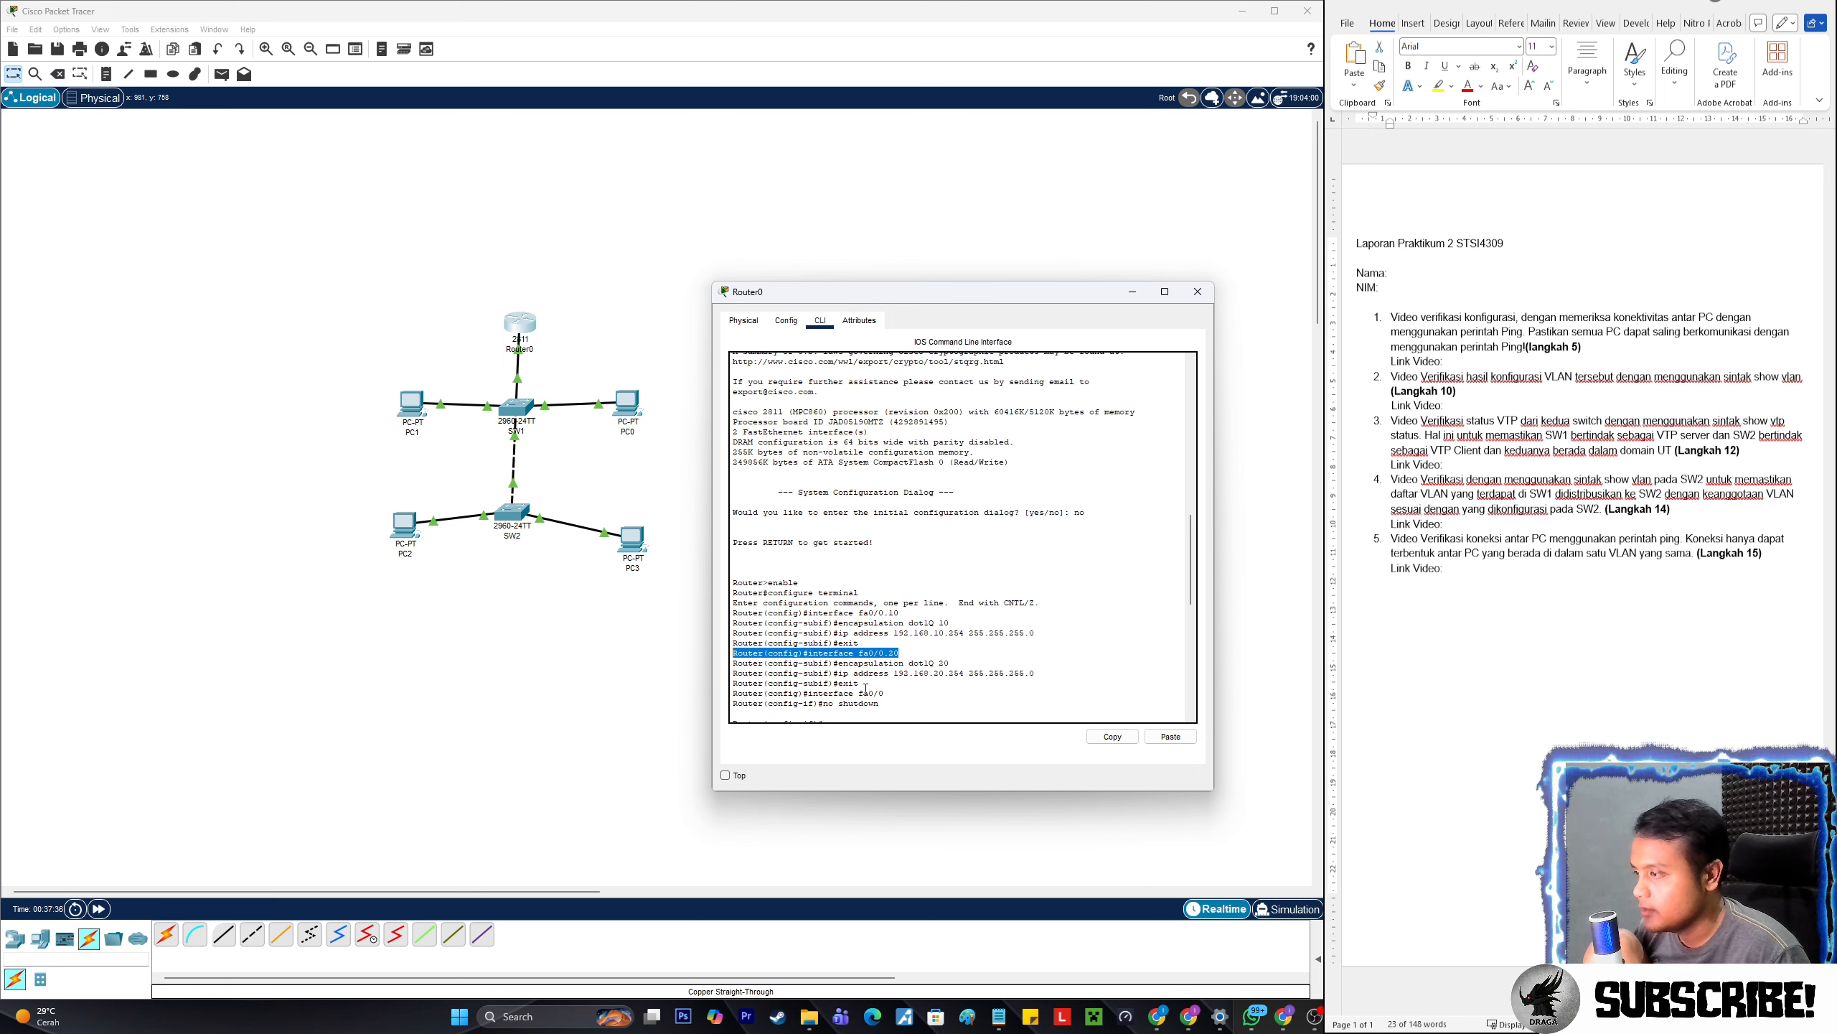
left_click_drag(864, 684, 729, 682)
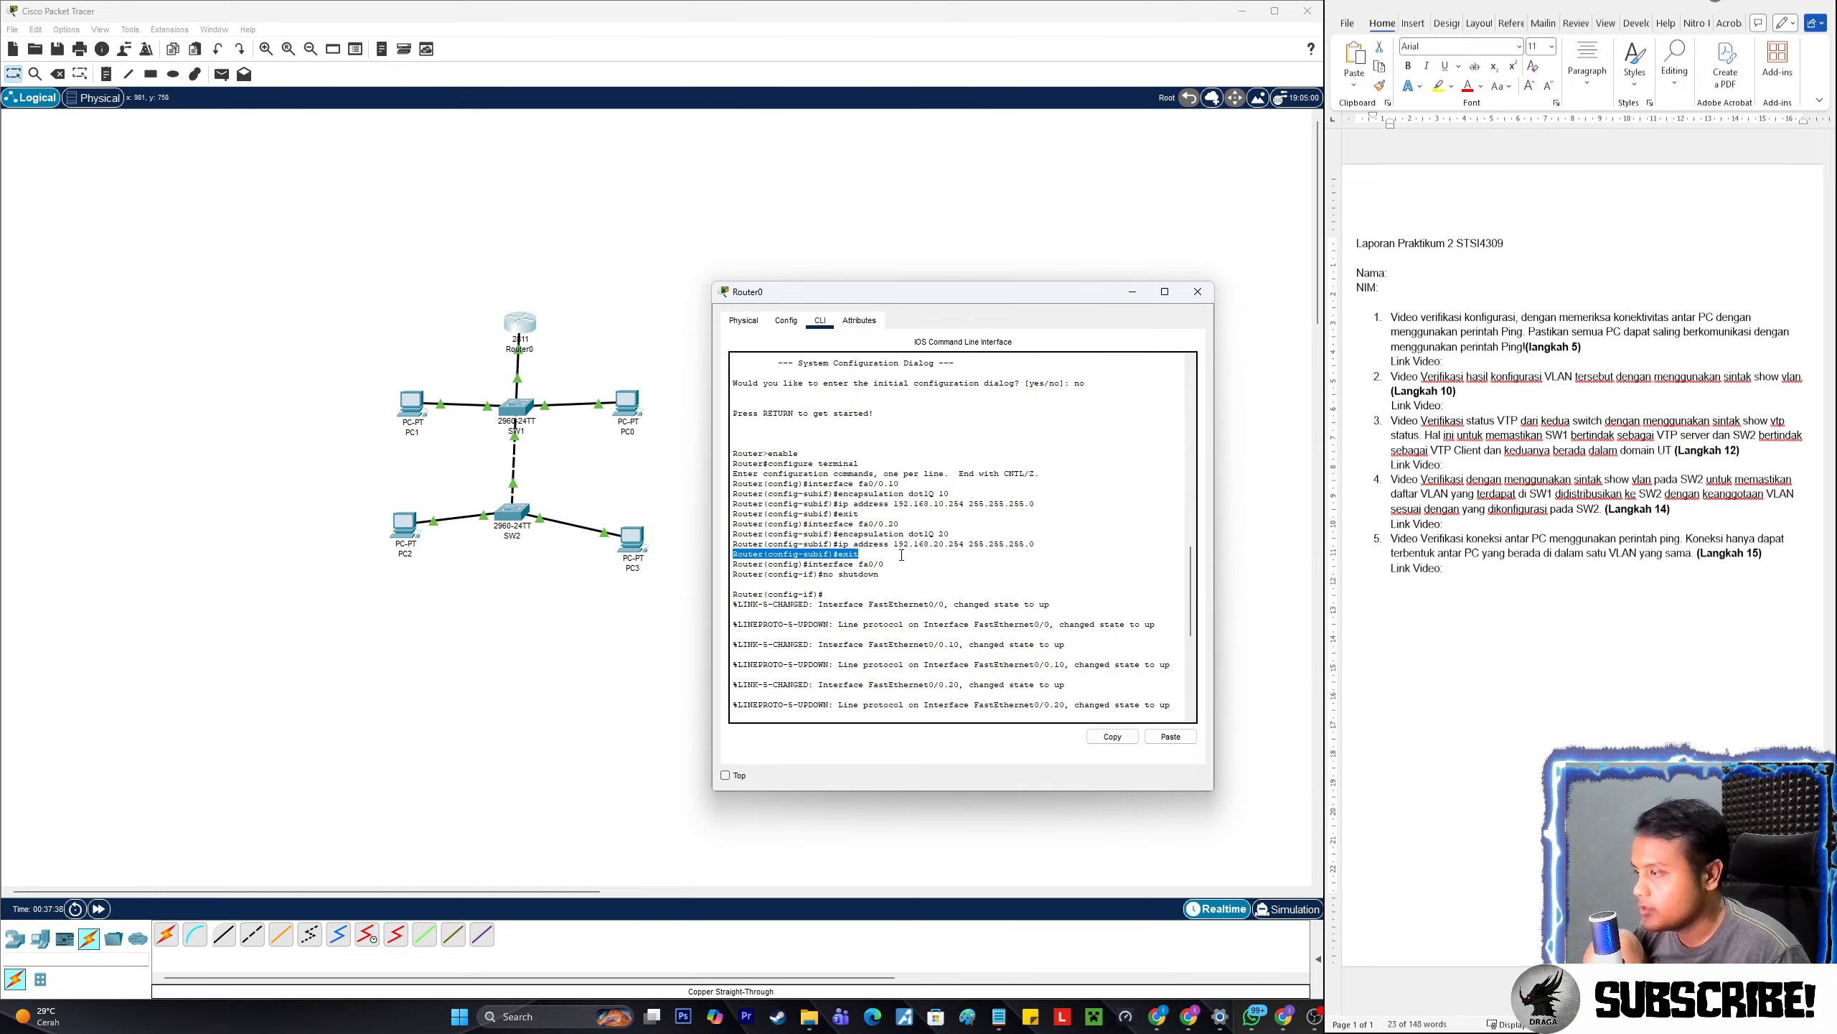
left_click_drag(899, 556, 751, 567)
left_click_drag(910, 575, 844, 566)
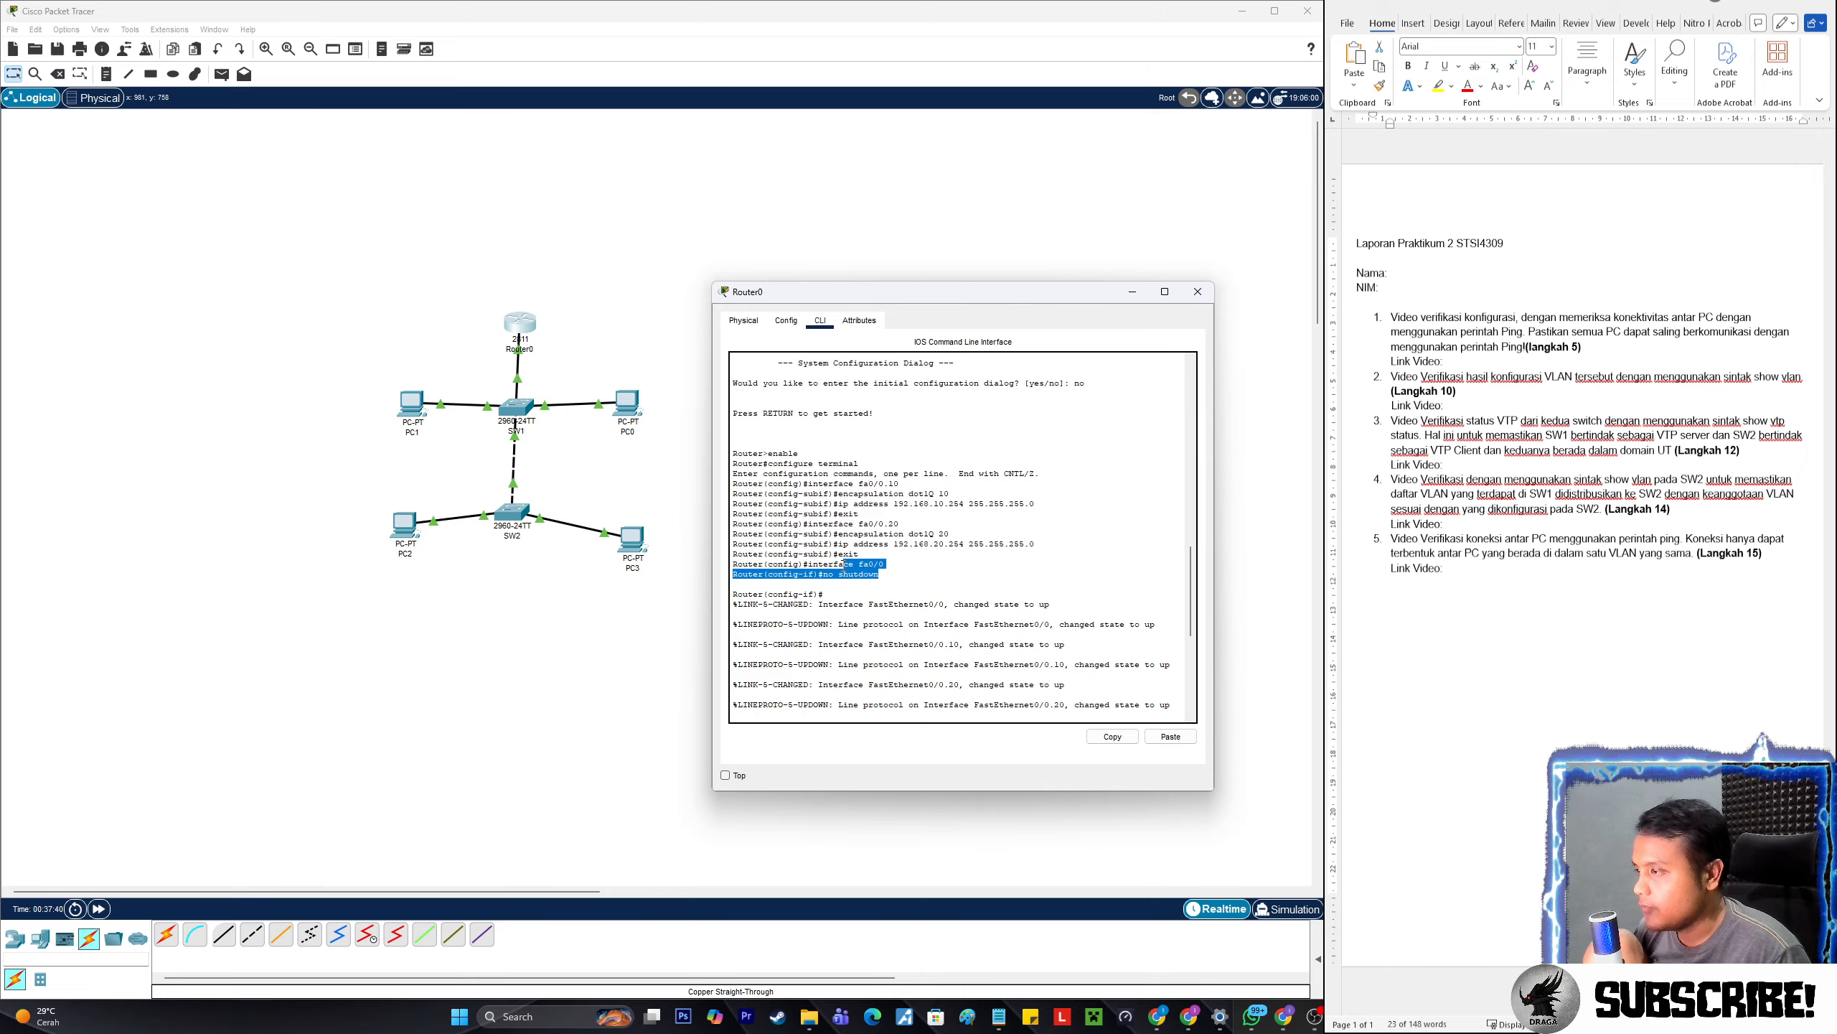
left_click(876, 583)
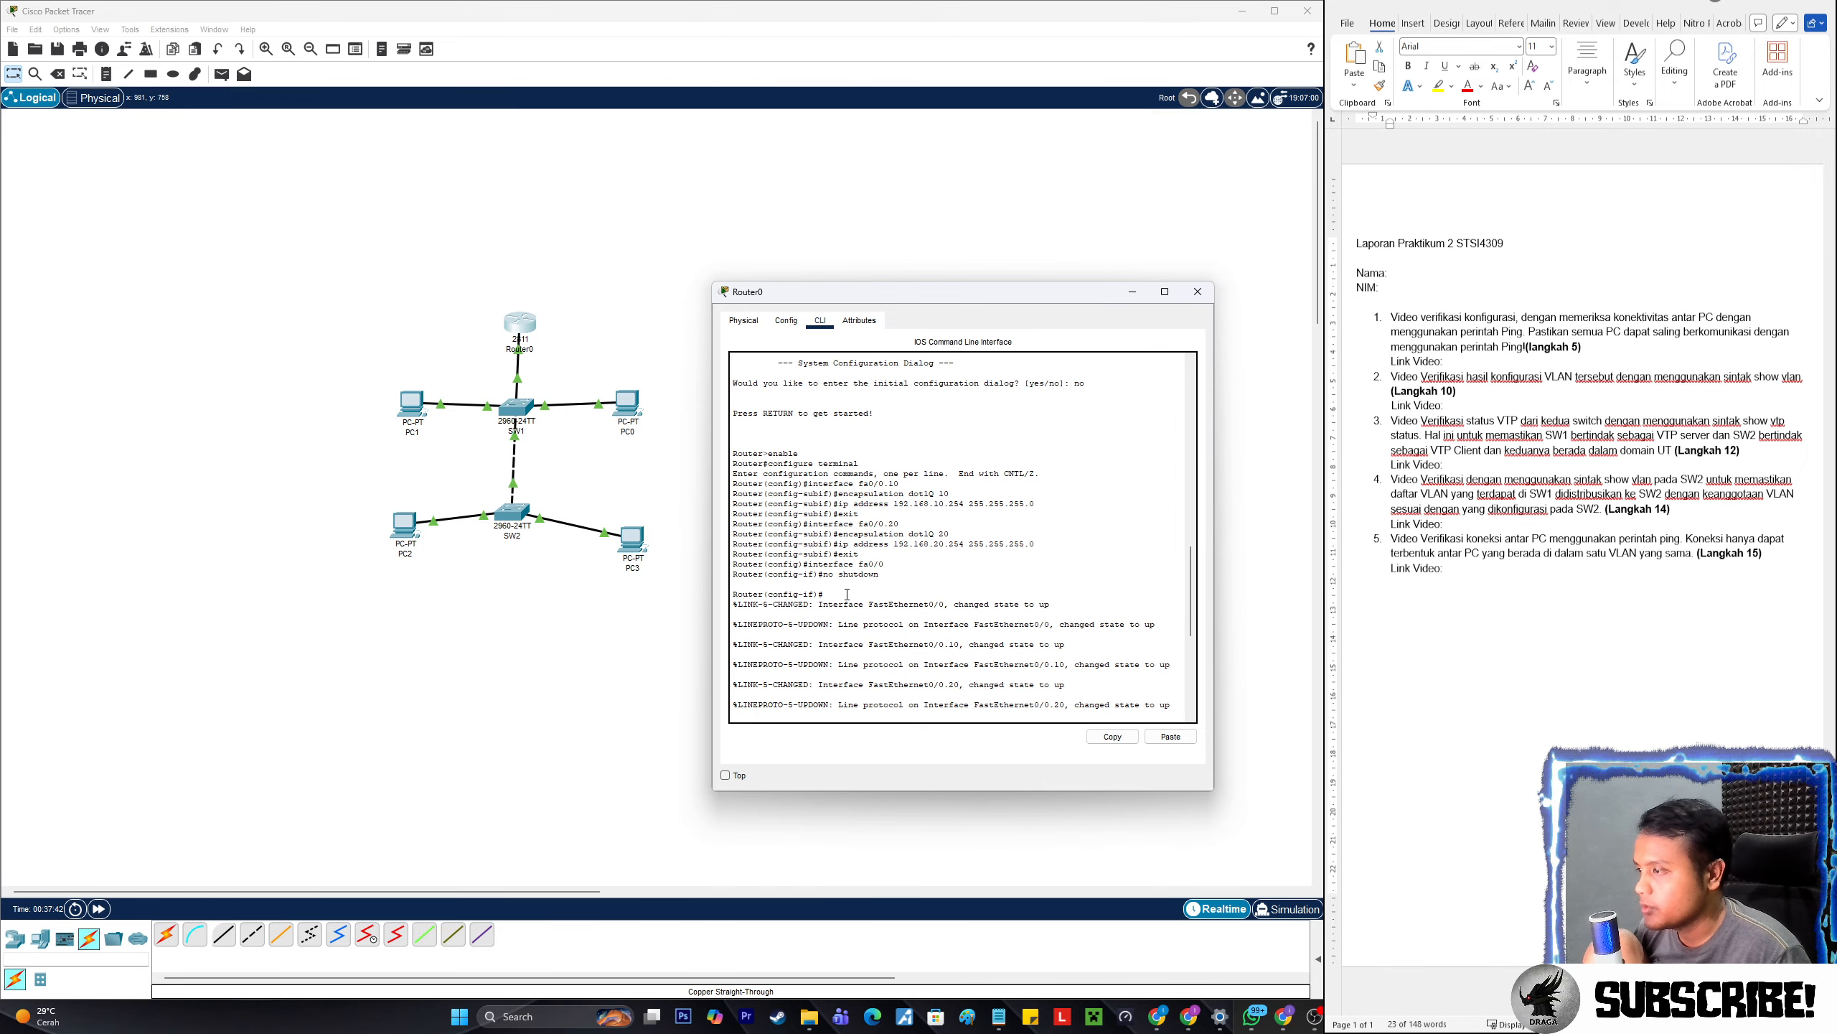
scroll(847, 594, "down", 3)
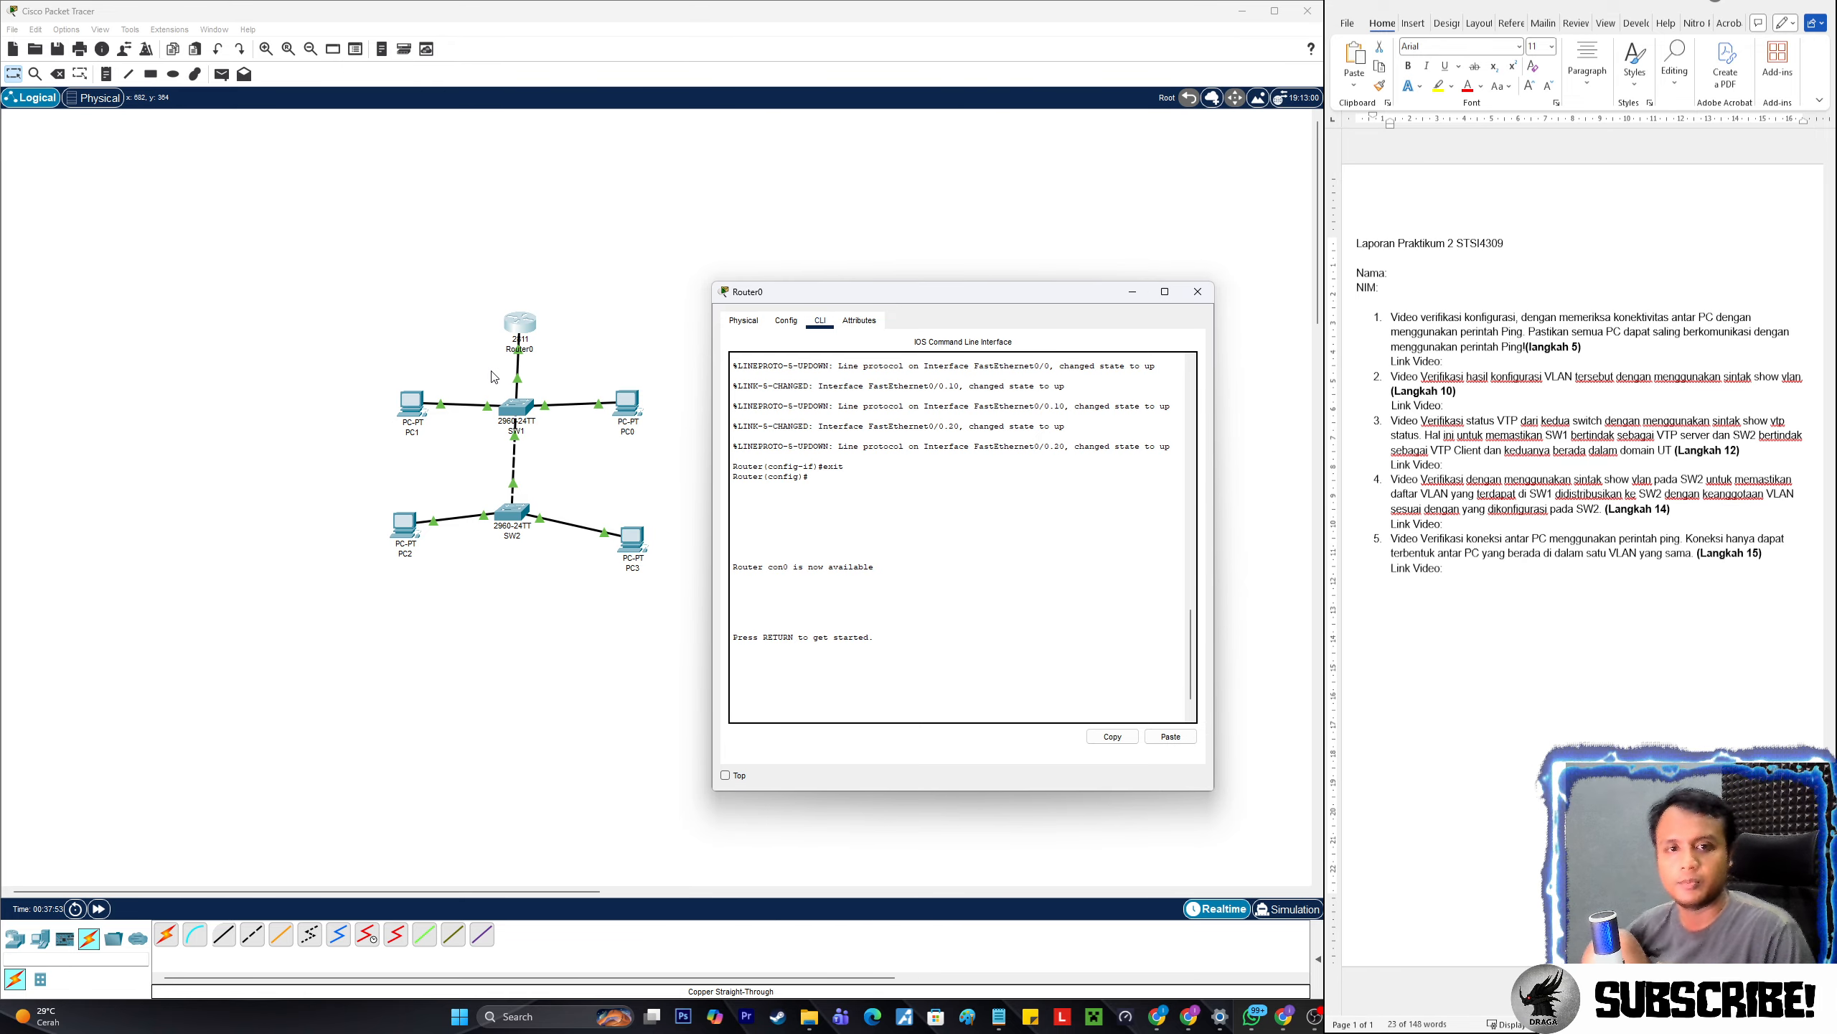
- Close Router0's window, check the IPv4 address in PC0's IP configuration, and close PC0's window
left_click(1205, 303)
left_click(1488, 595)
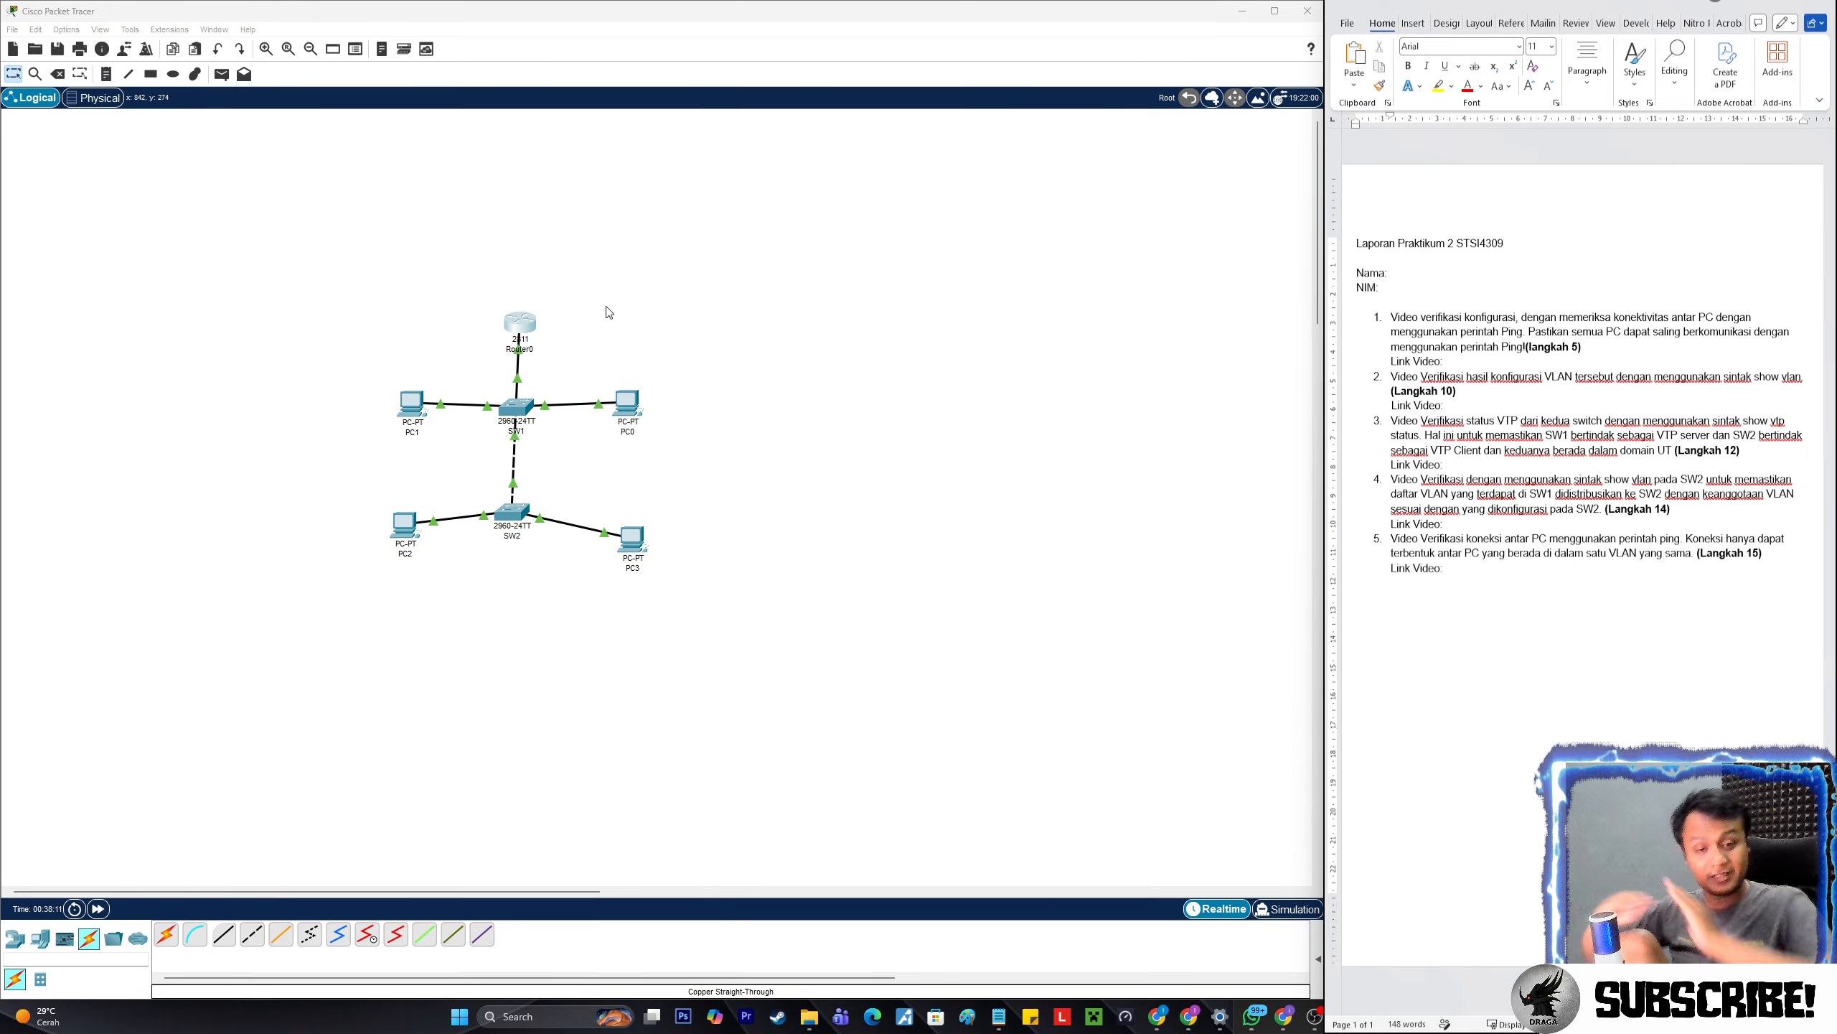
left_click(633, 406)
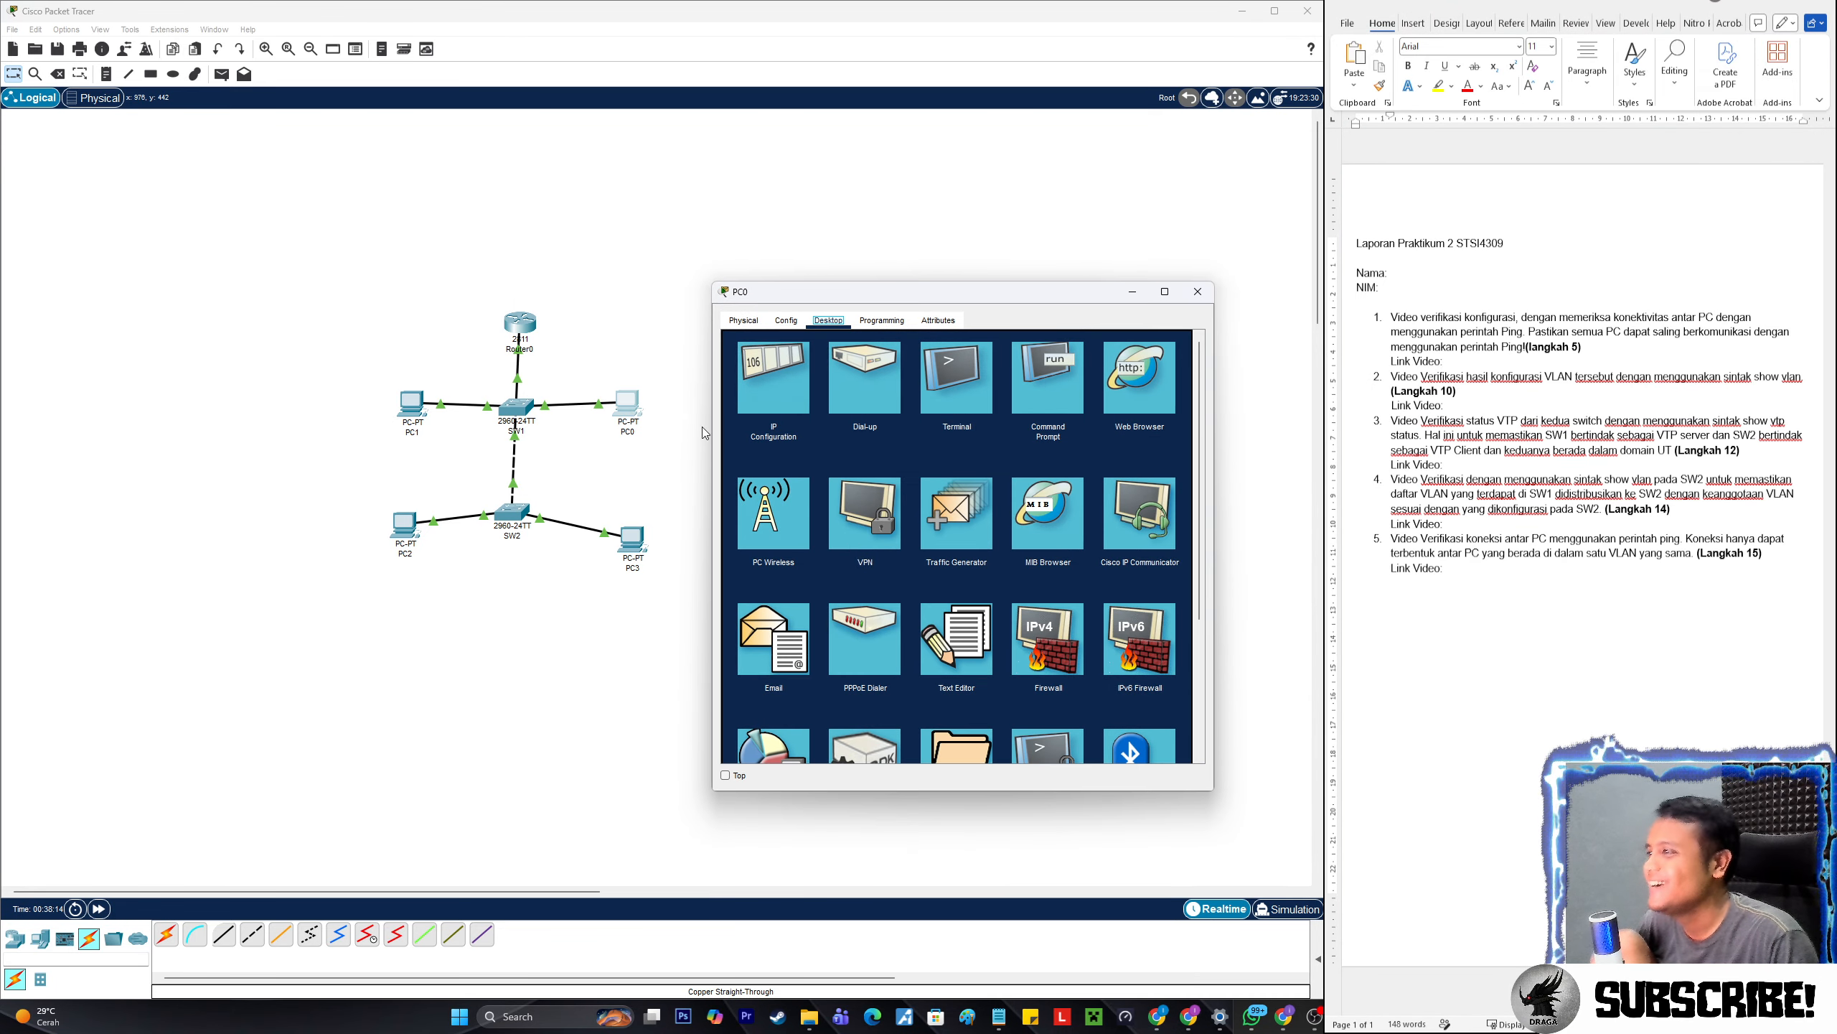
left_click(778, 407)
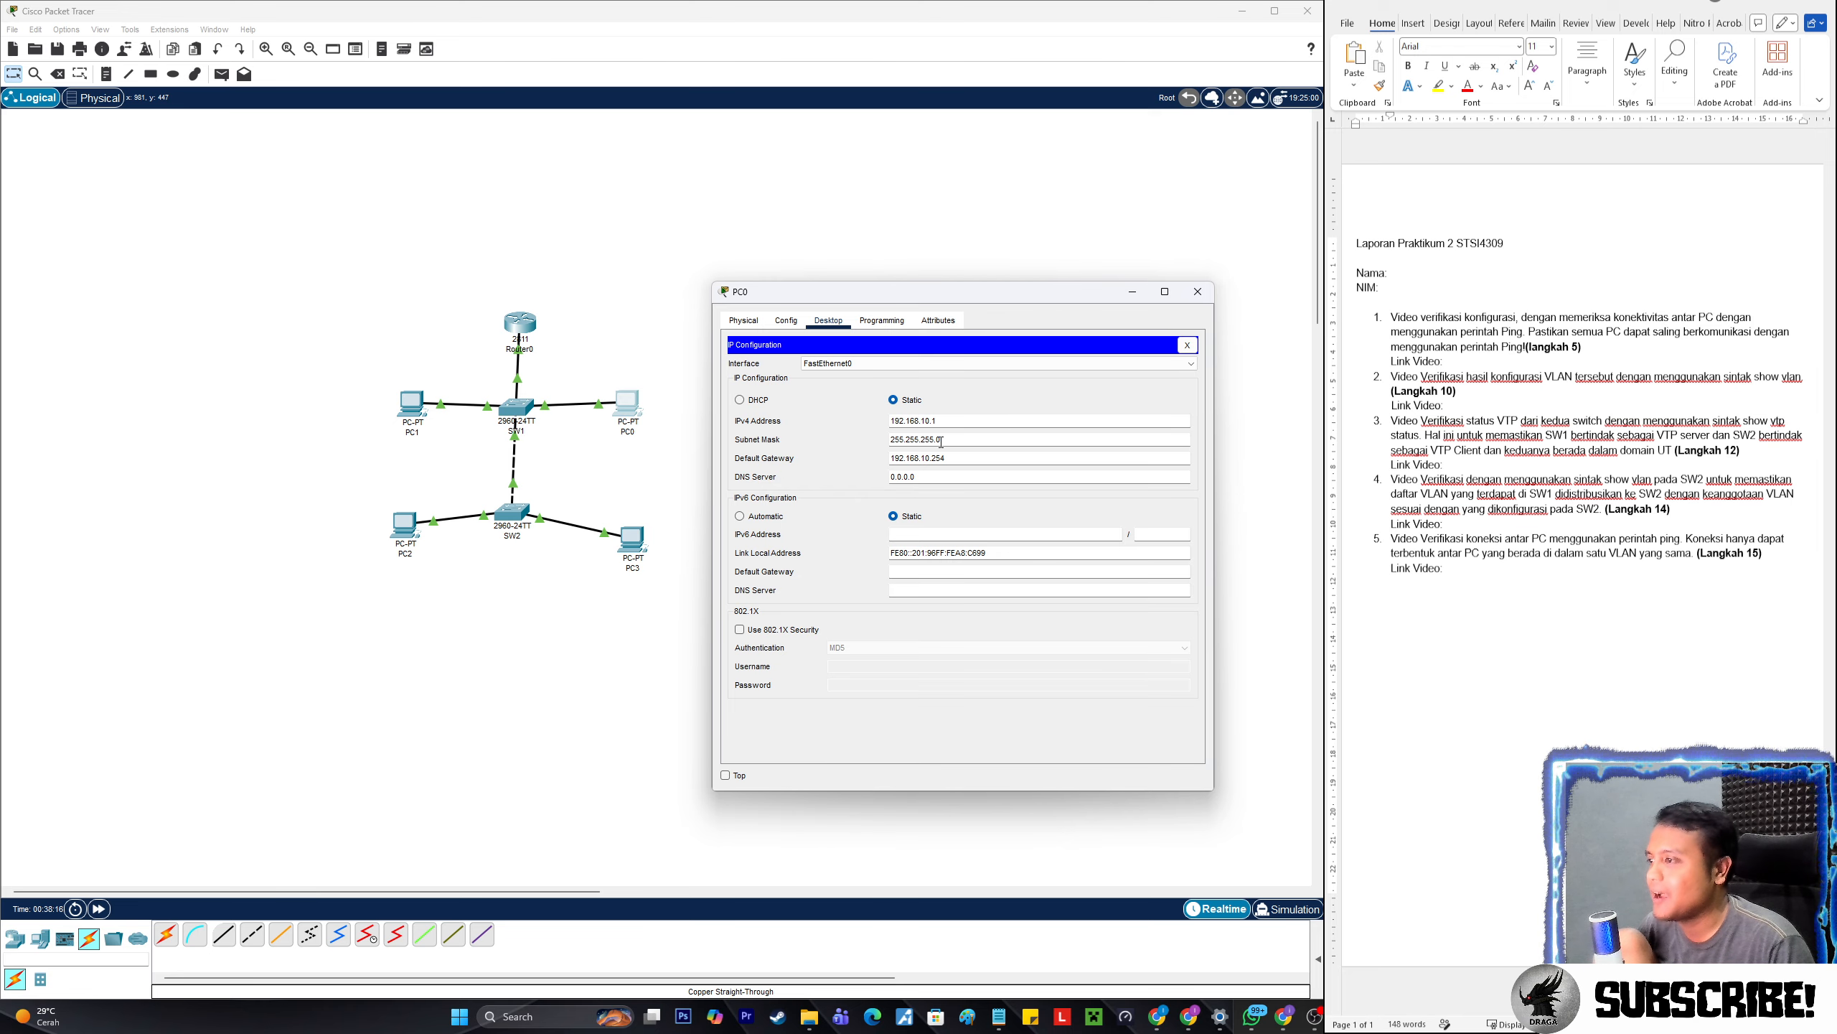
left_click_drag(955, 422, 866, 420)
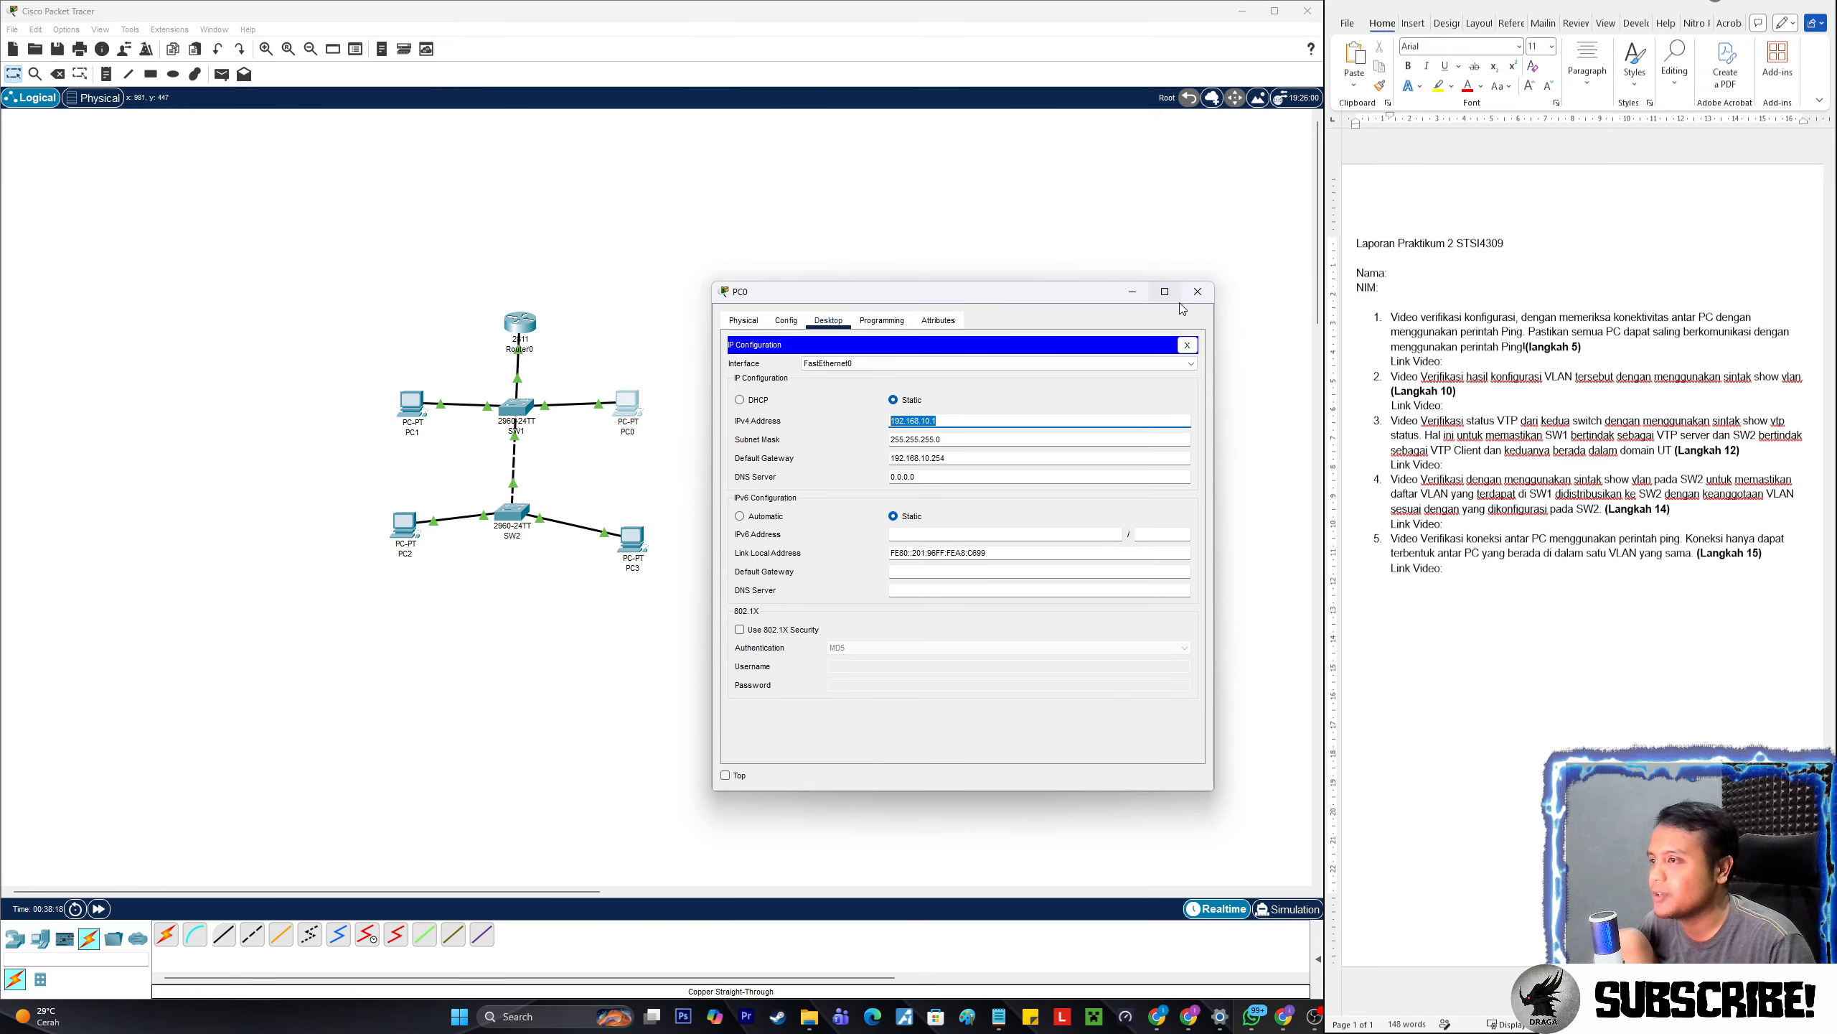
left_click(1198, 291)
- Ping 192.168.10.2 from PC0's command prompt to test the connection within the same VLAN
left_click(632, 417)
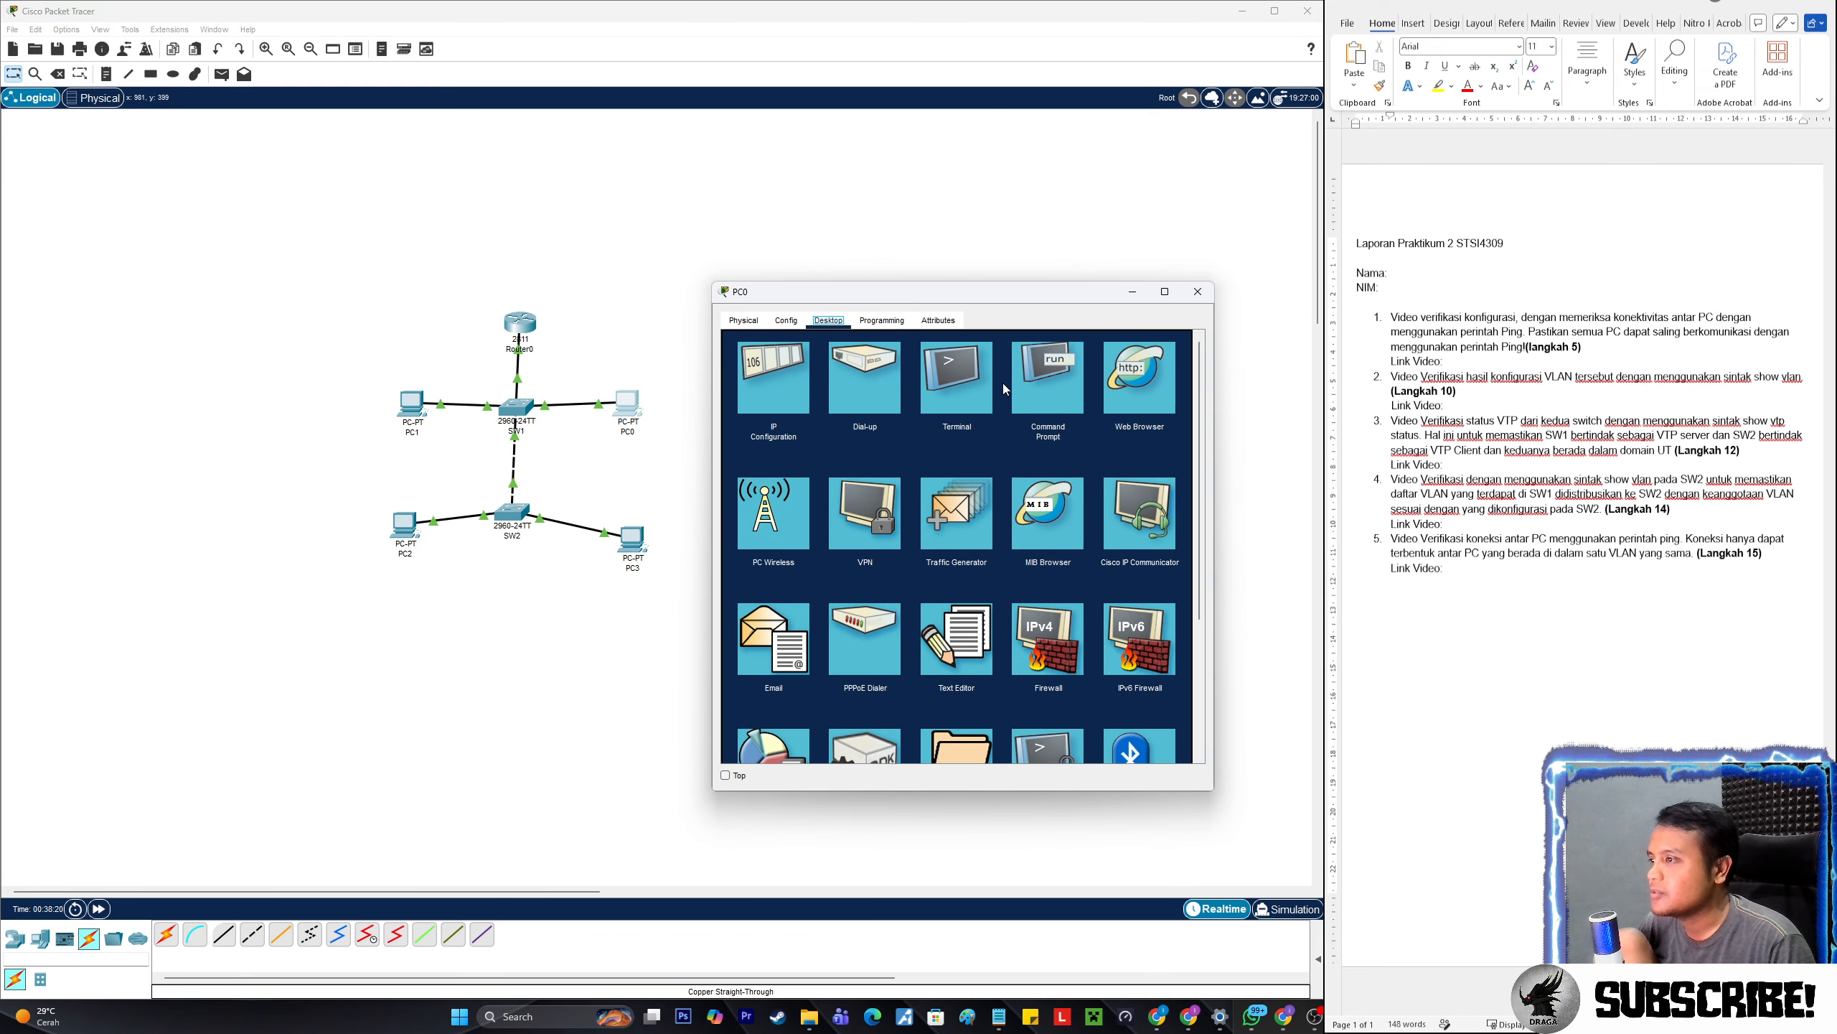
left_click(1047, 373)
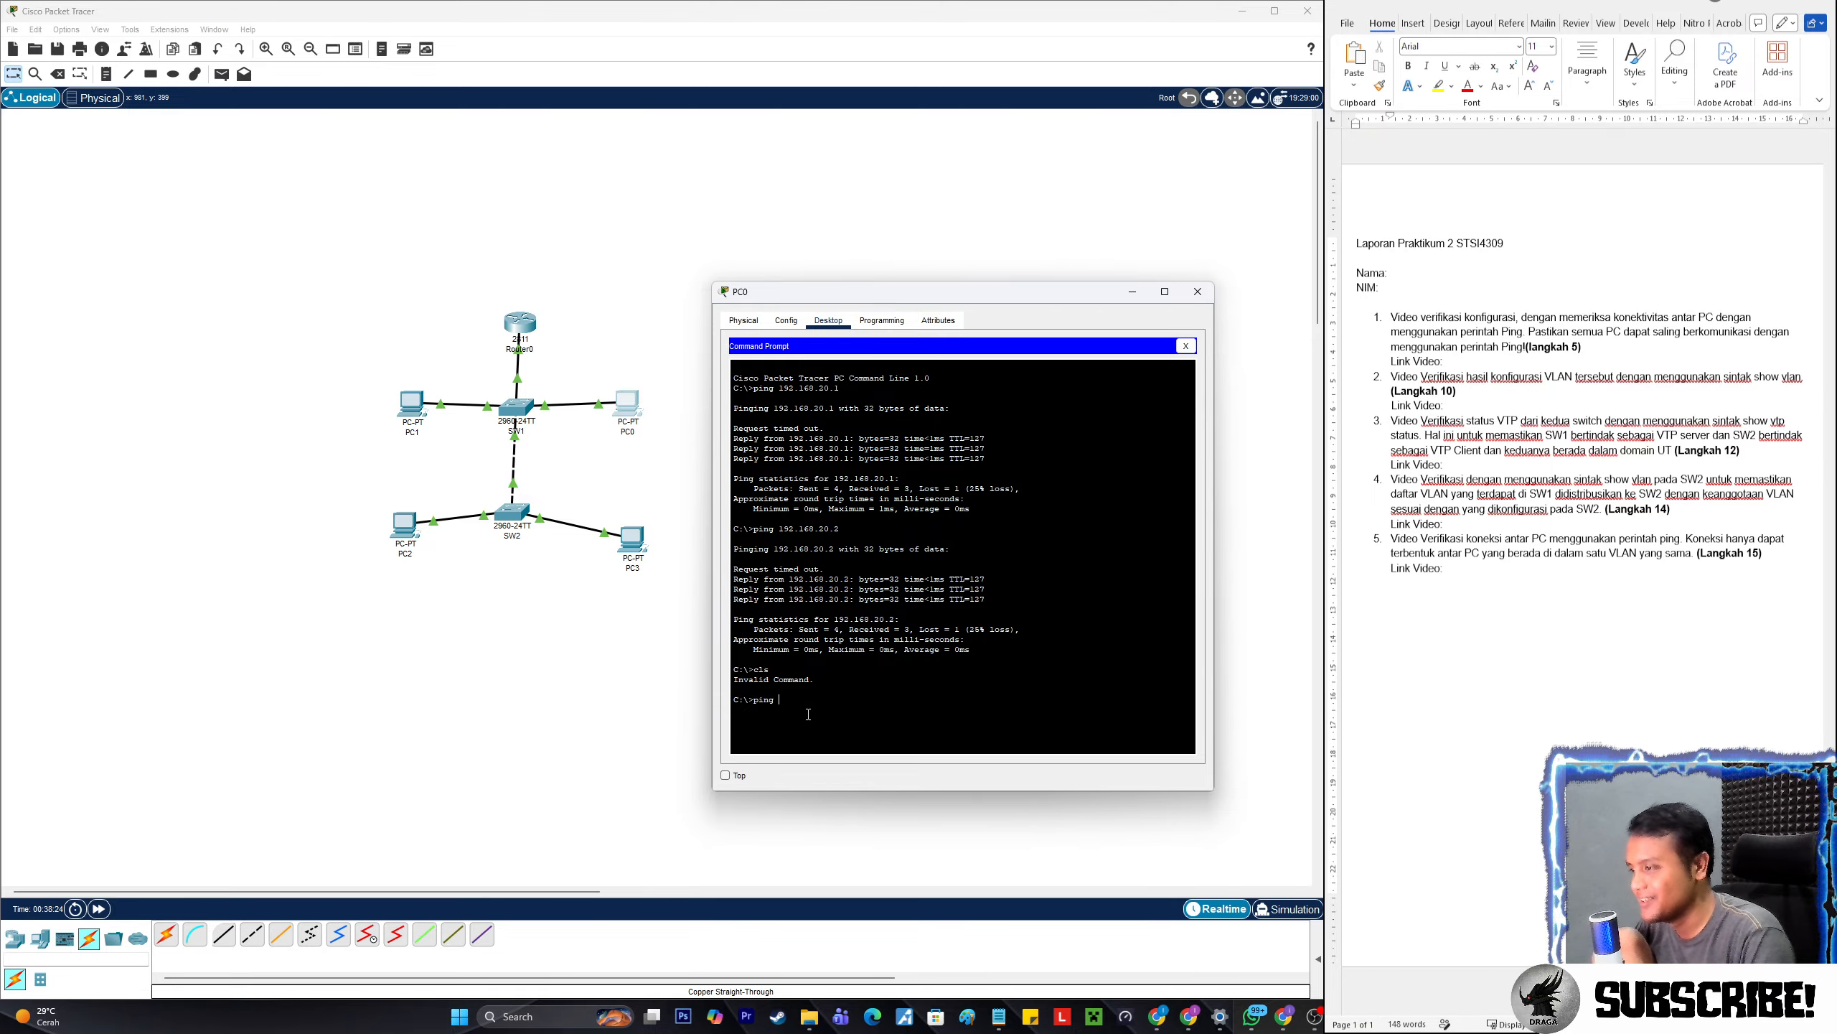
type("ping 192.")
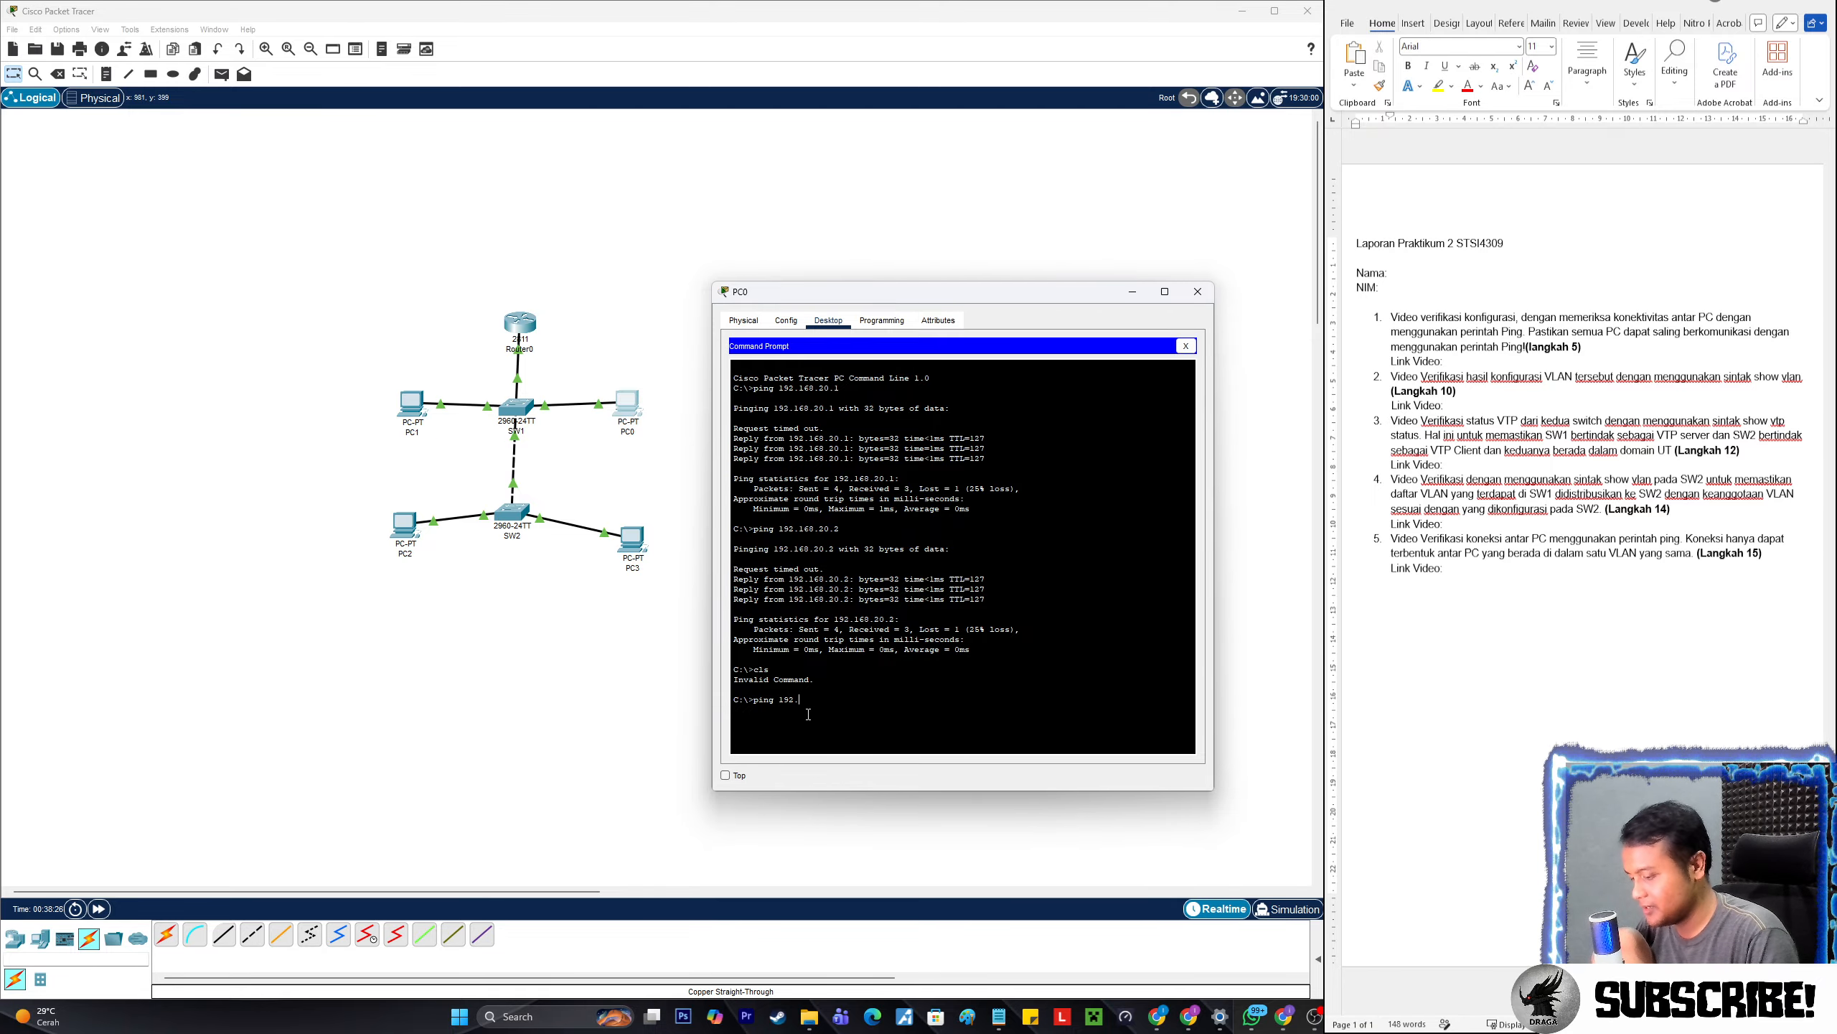
type("168")
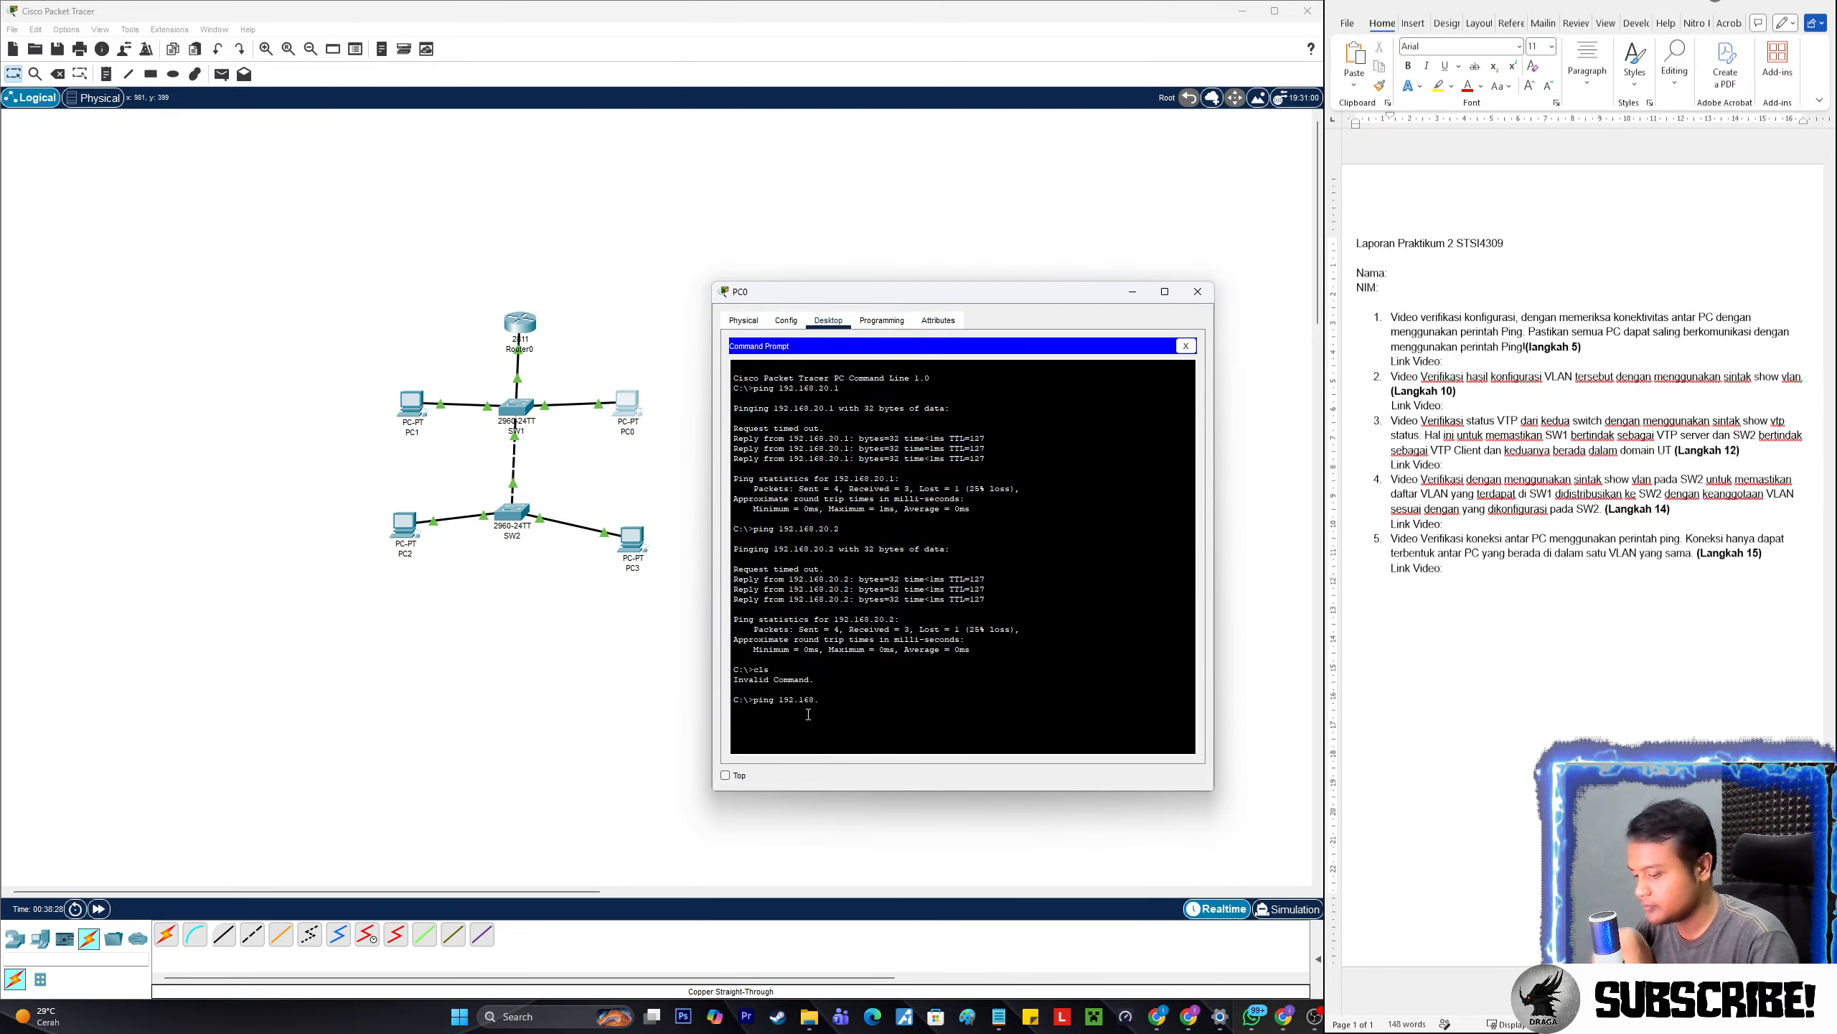
type(".10.2")
key("Return")
type("8.10")
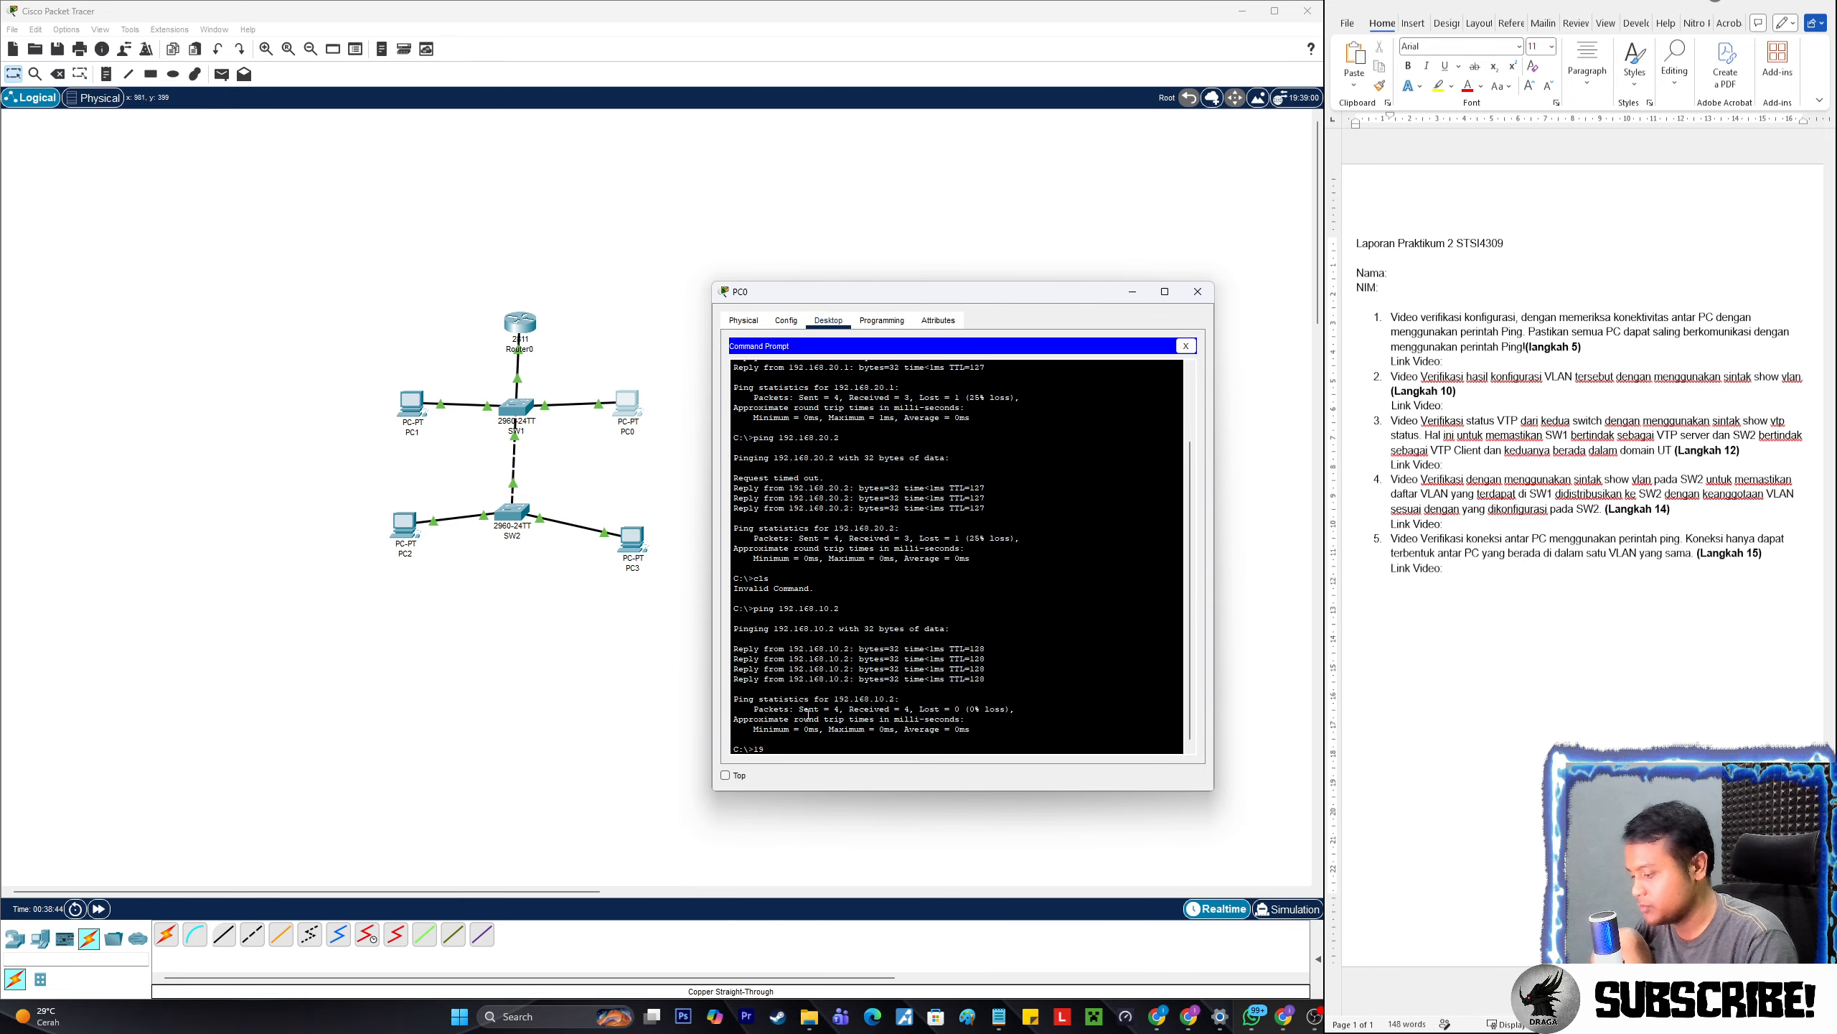
- Ping 192.168.20.1 from PC0 to test the connection to the other VLAN, and close PC0's window
type("ping")
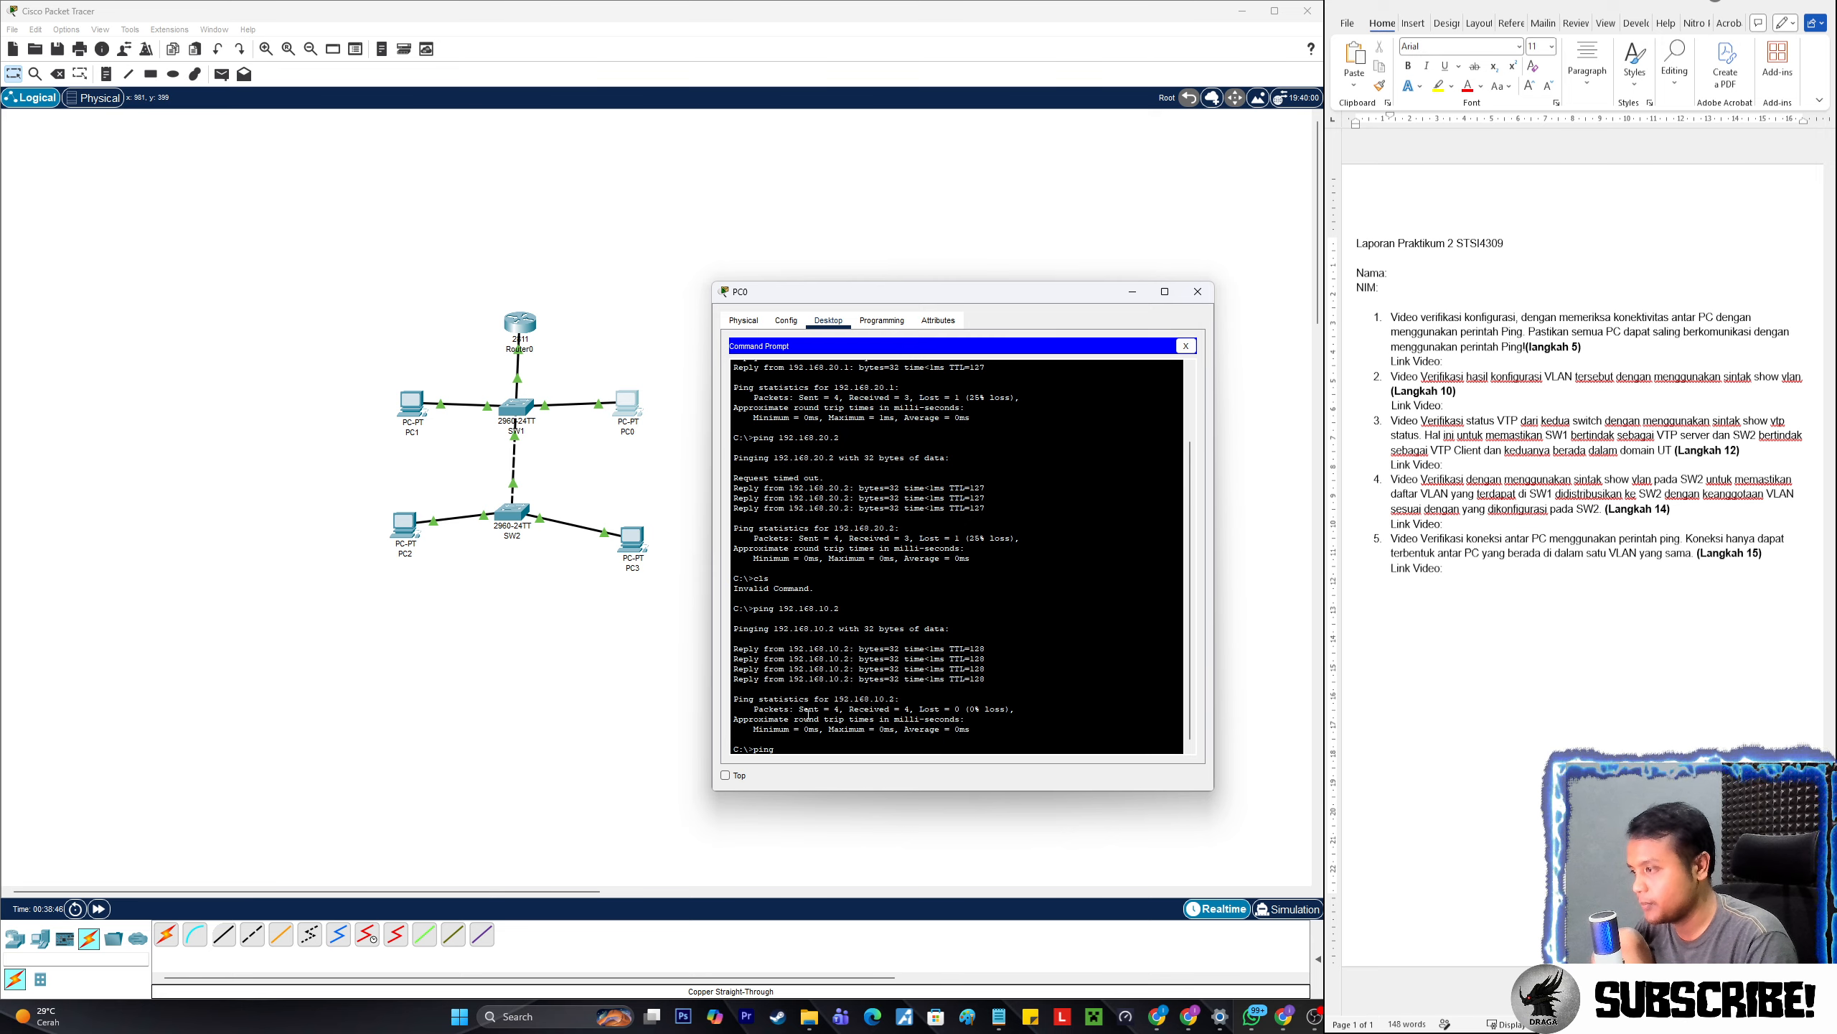
type(" 192.168")
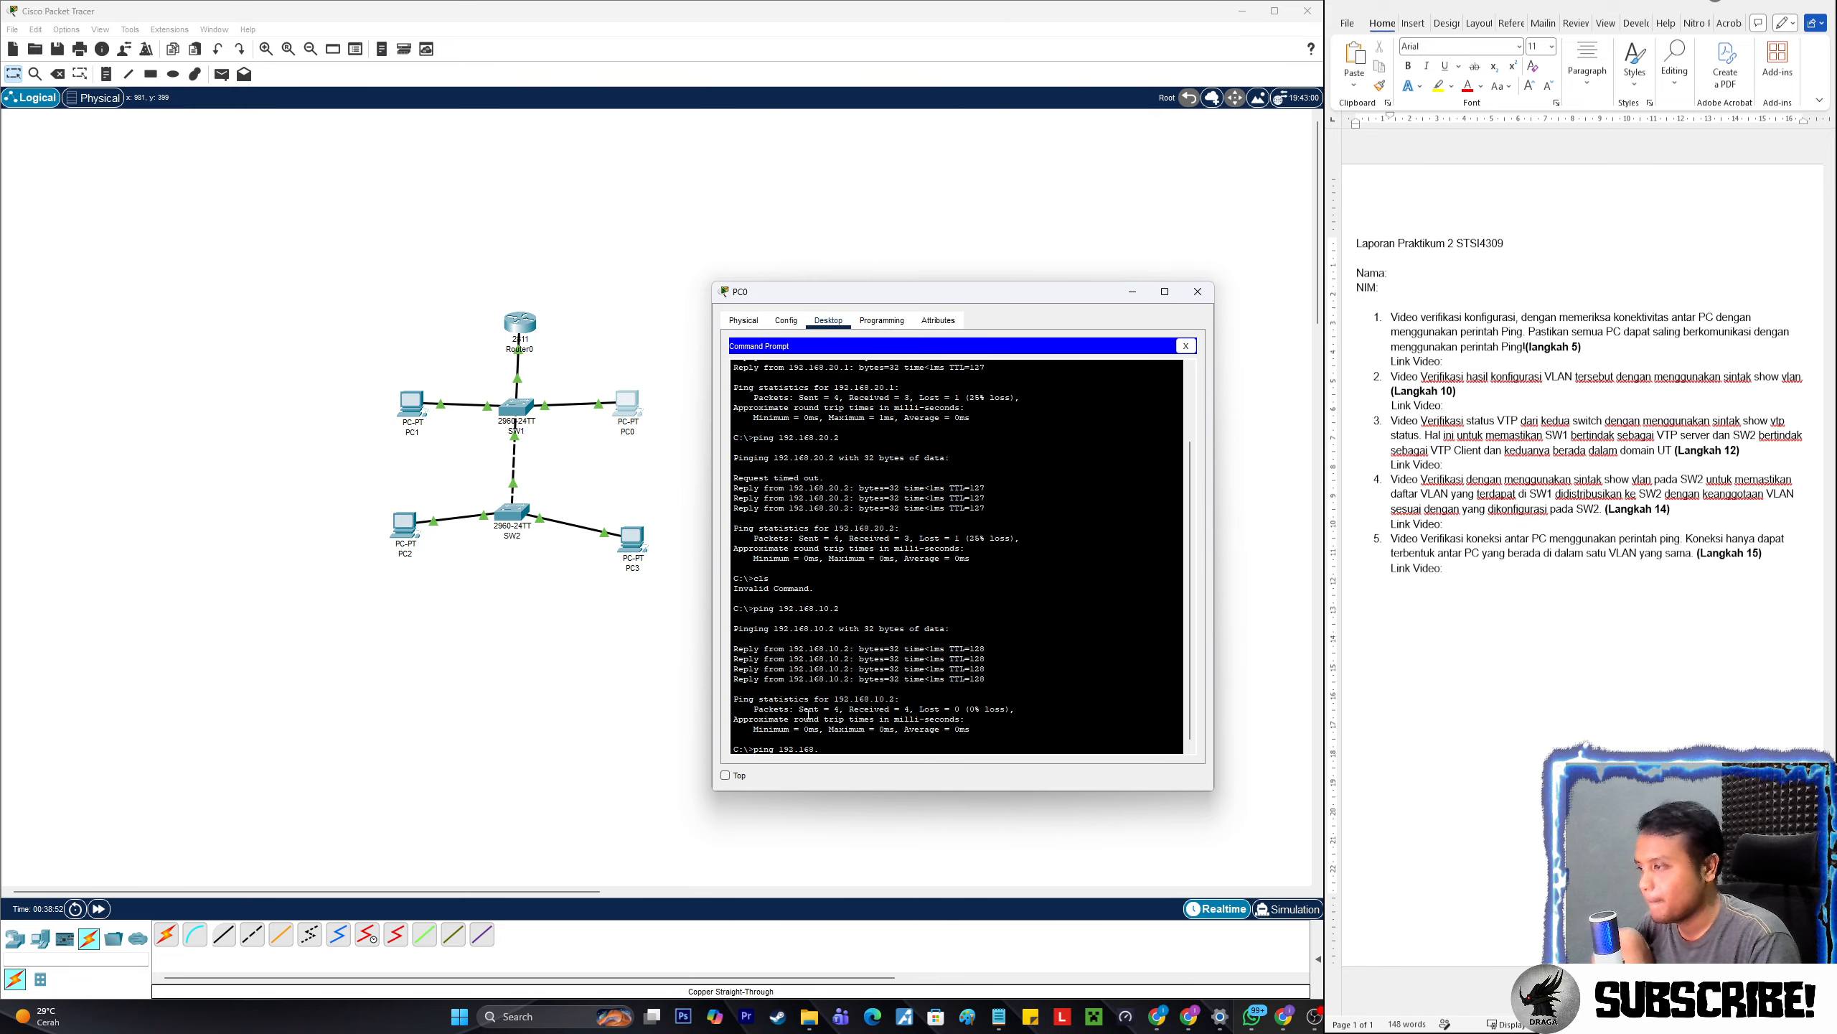
type(".1")
key("Return")
type("2.168.20")
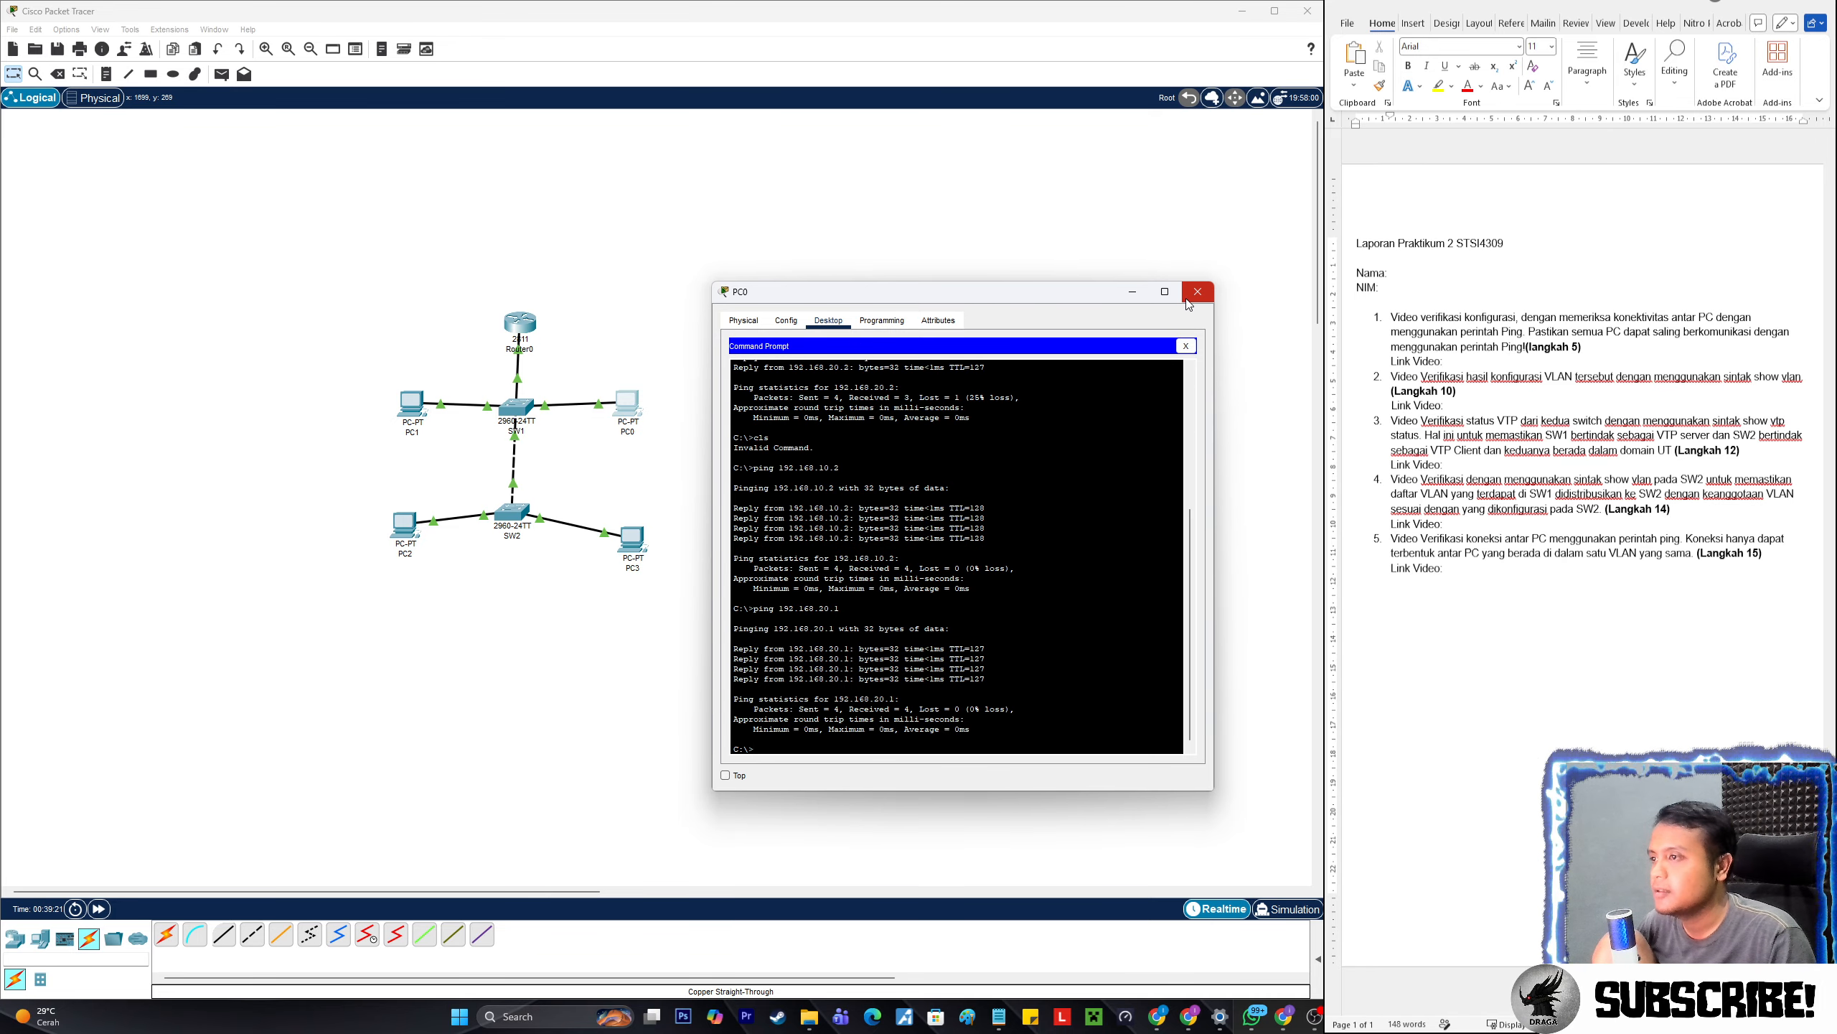
left_click(1188, 303)
- Reopen PC0's IP configuration, check its IPv4 address and subnet mask, and close the window
left_click(626, 414)
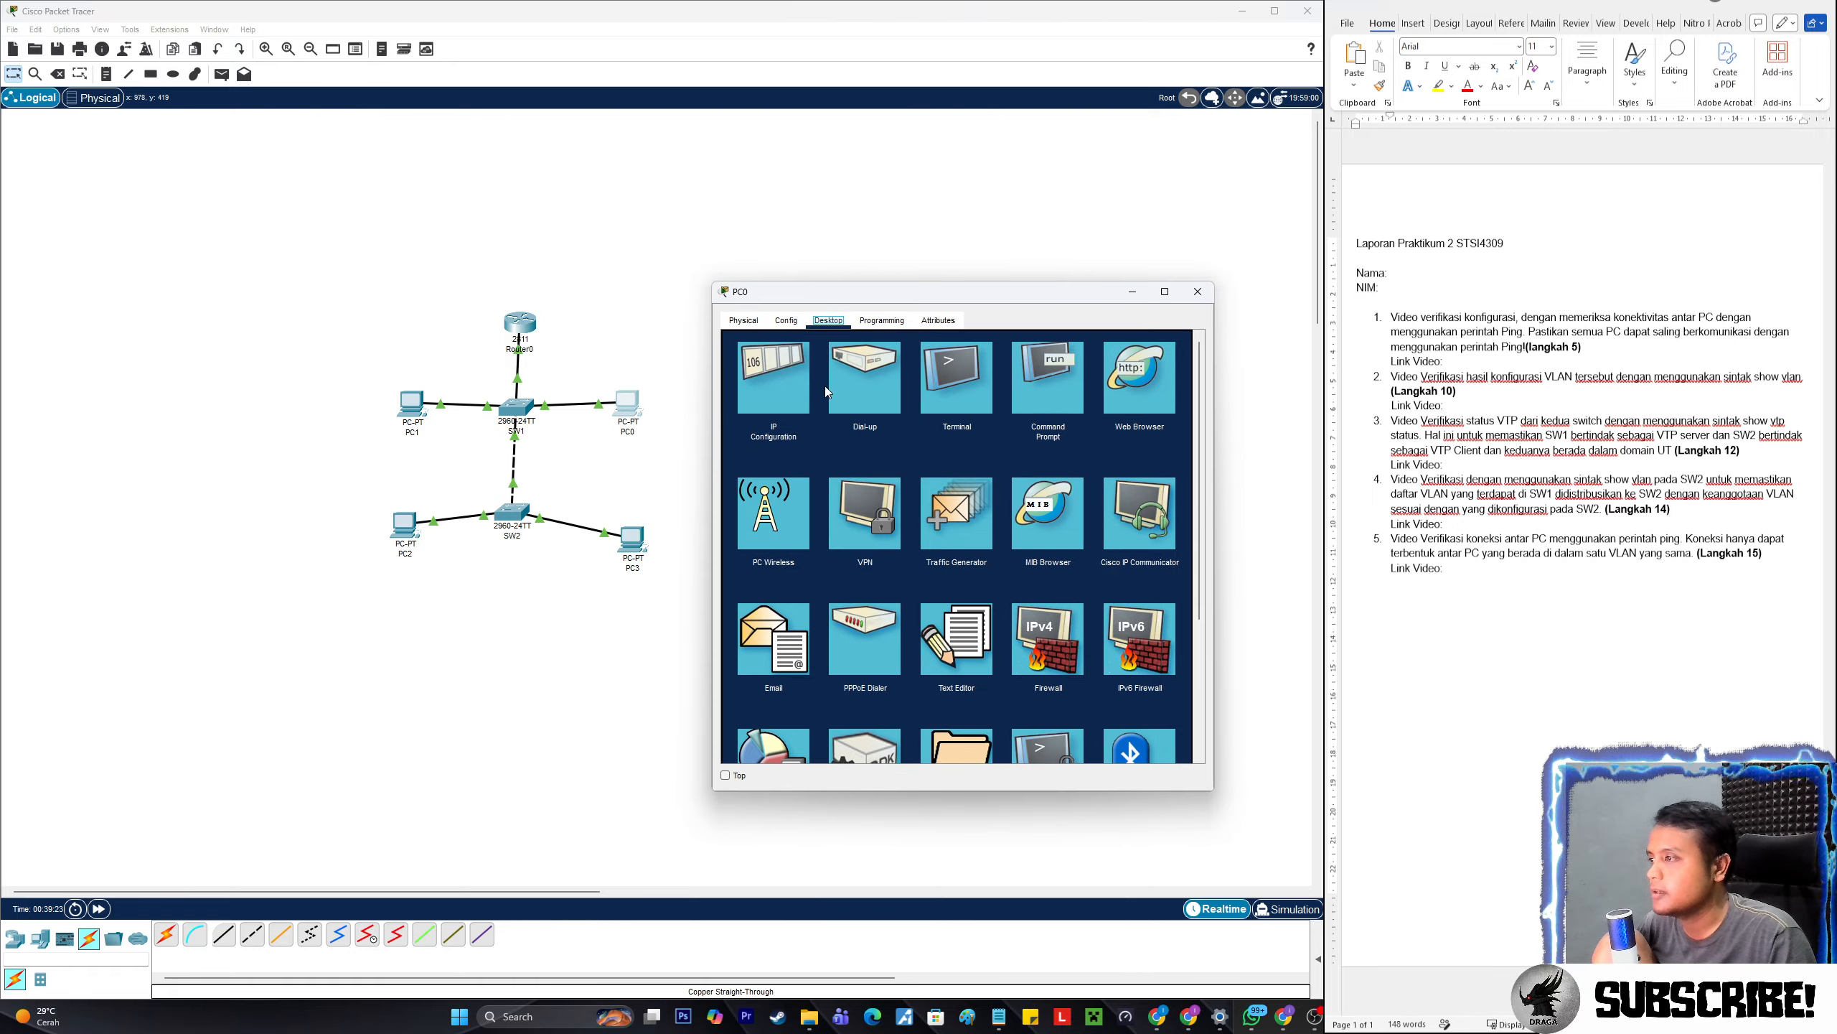
left_click(804, 393)
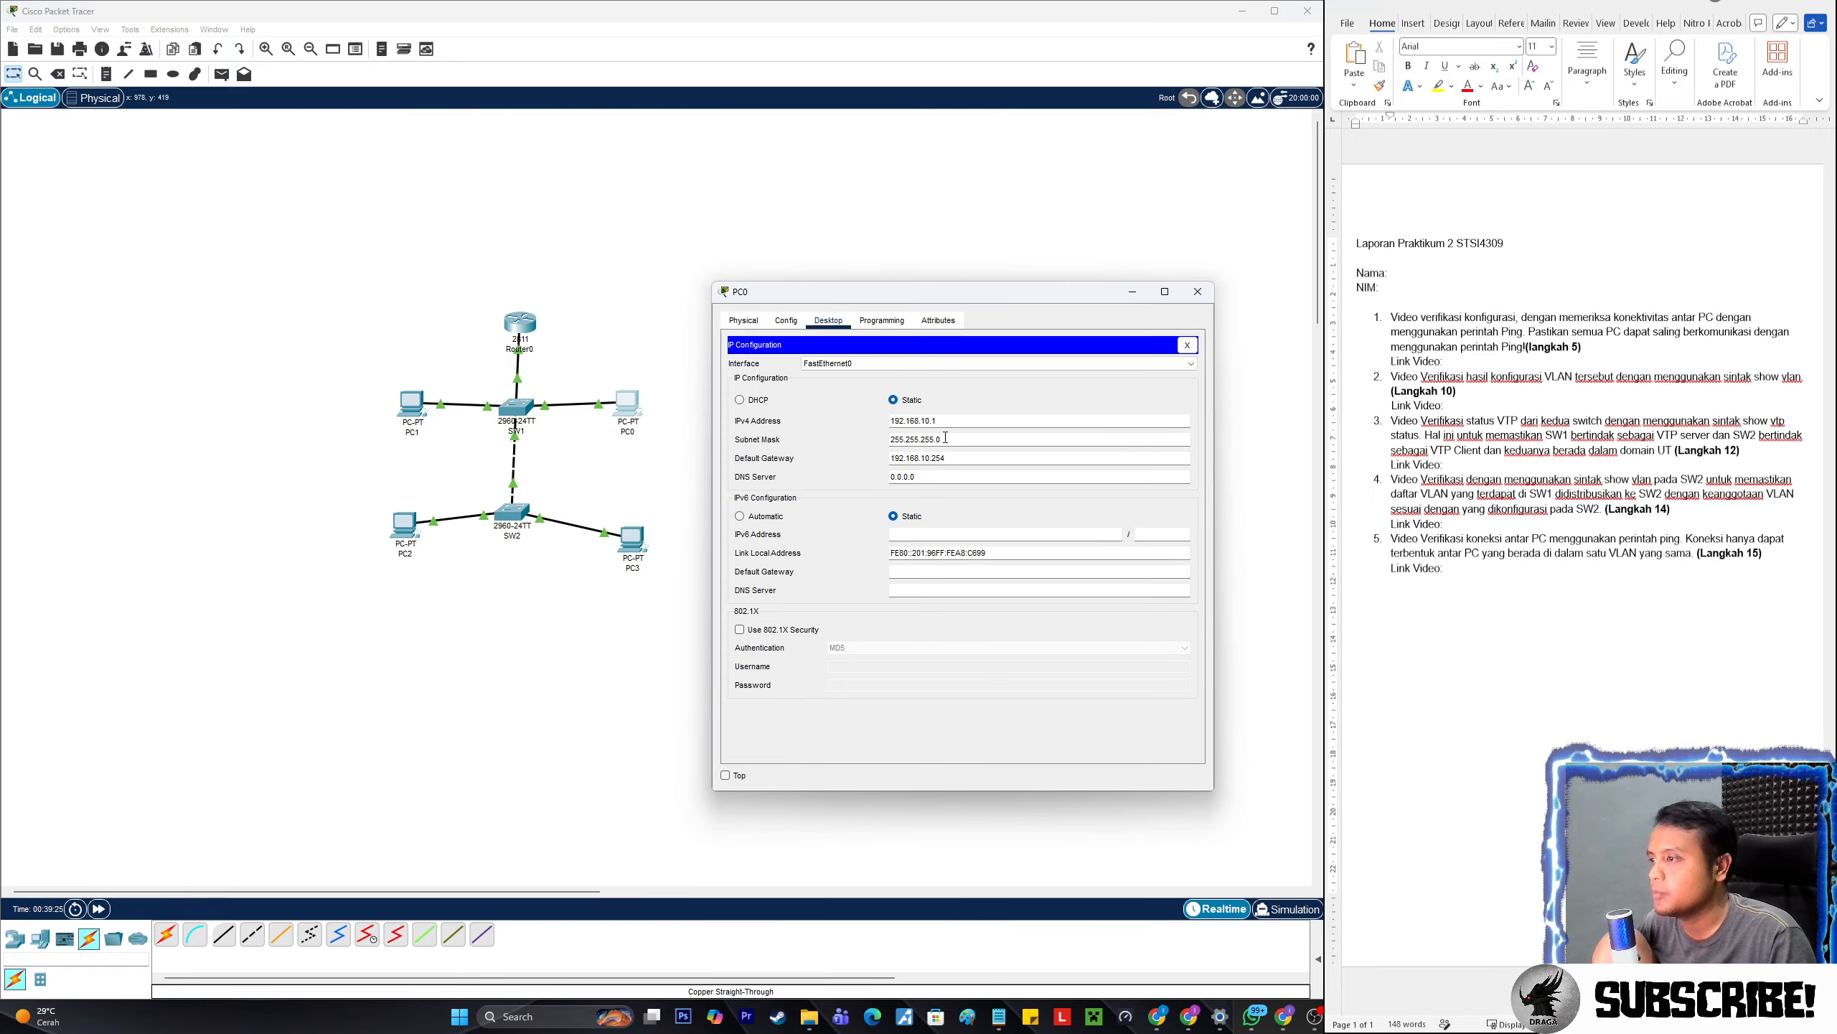
left_click_drag(944, 437, 889, 438)
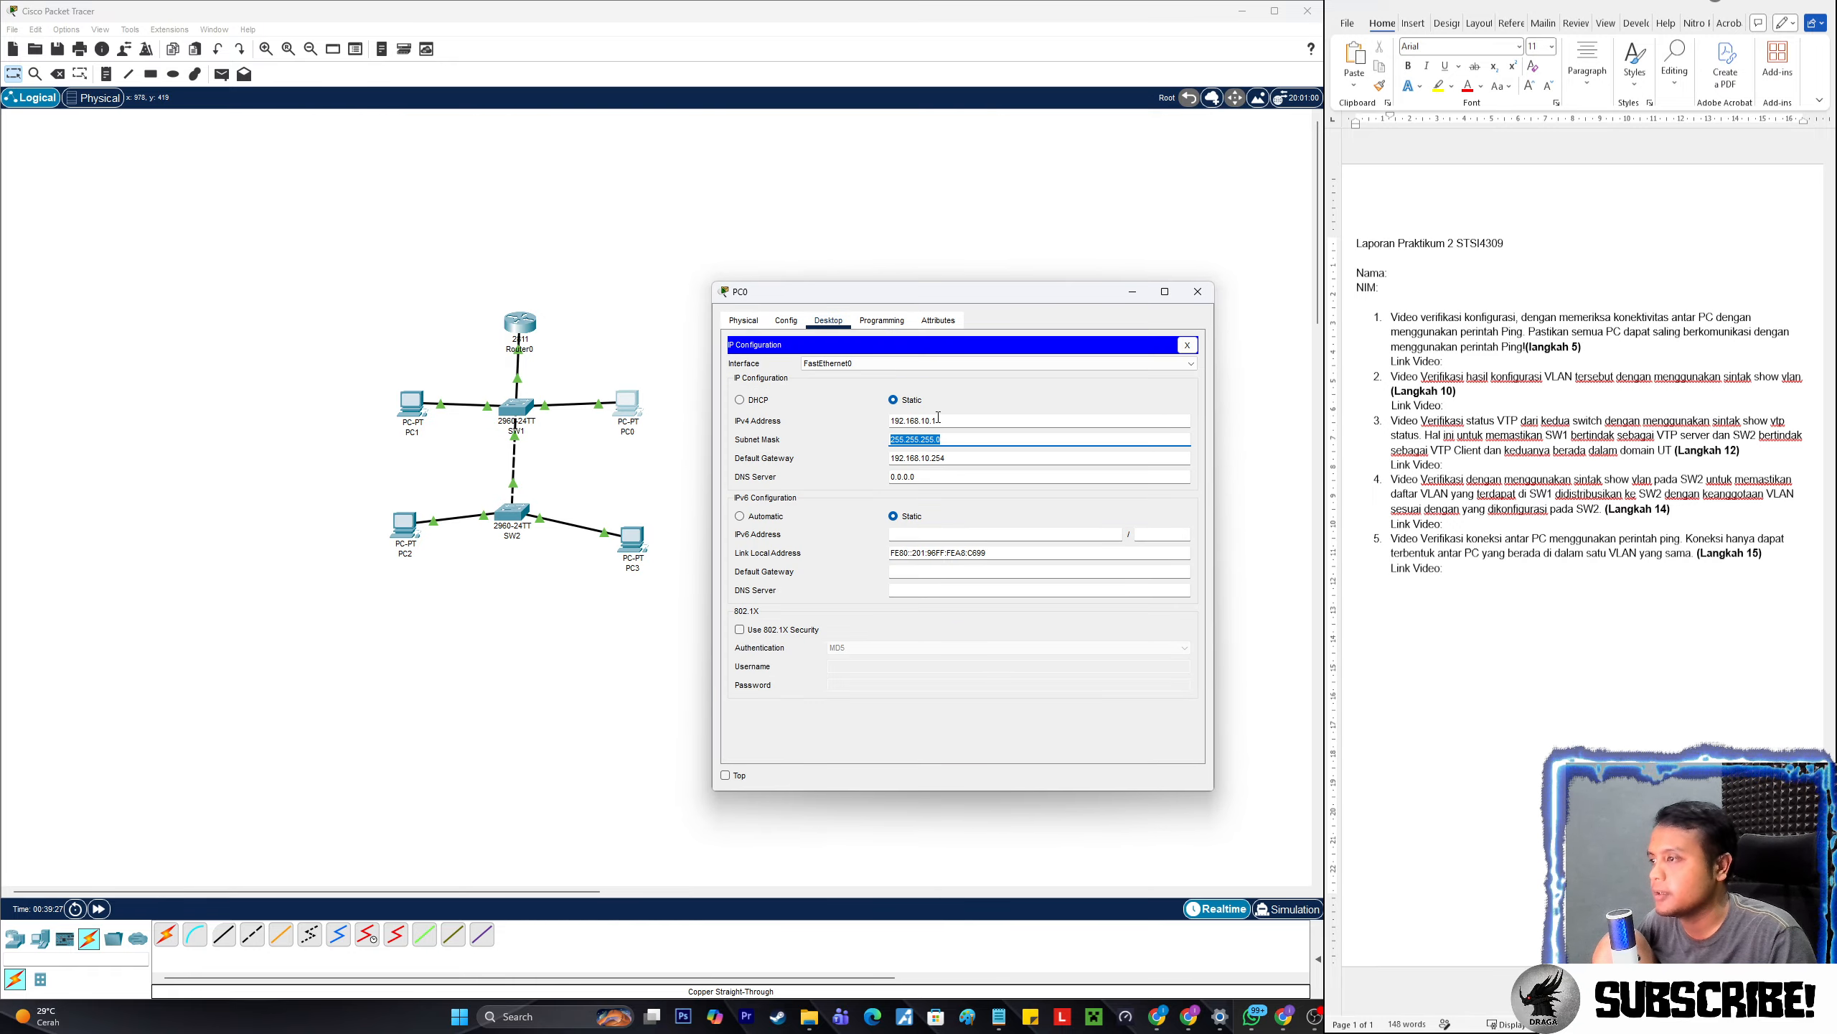
left_click(950, 439)
left_click(1198, 291)
- Ping 192.168.20.2 from PC1's command prompt, and close PC1's window
left_click(411, 403)
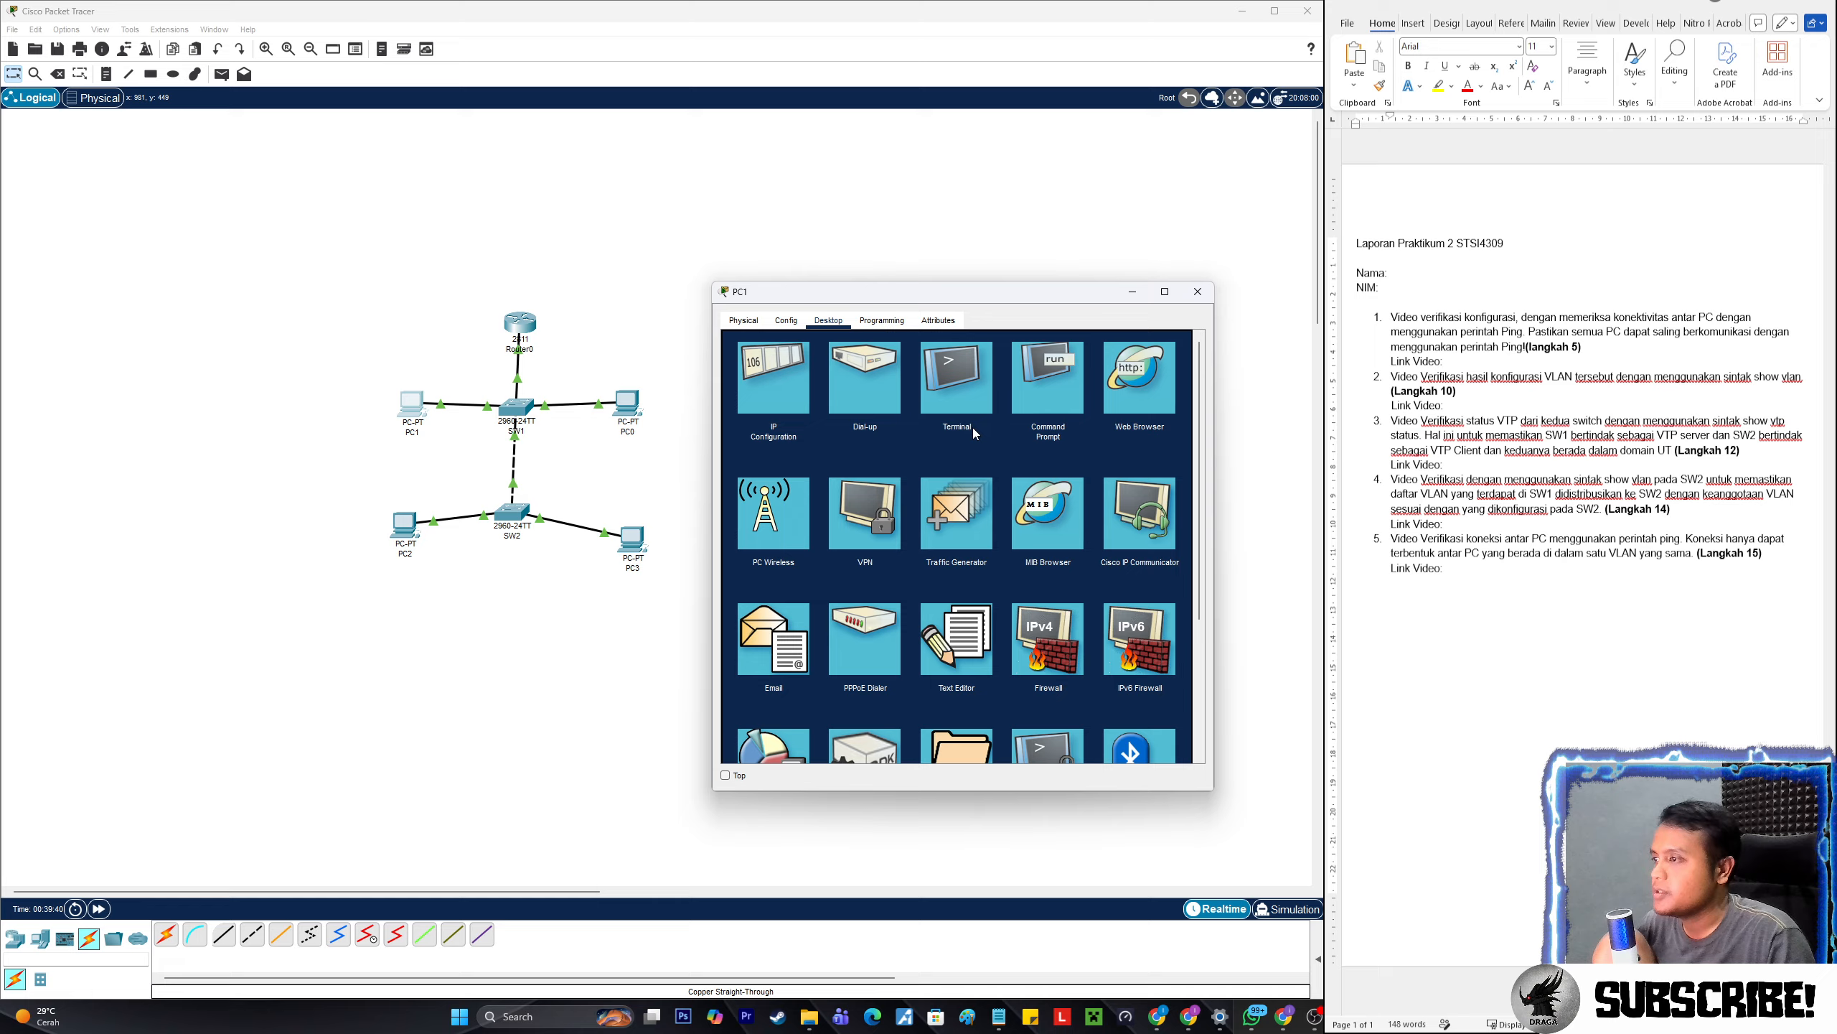
left_click(1061, 384)
type("ping 192.168.")
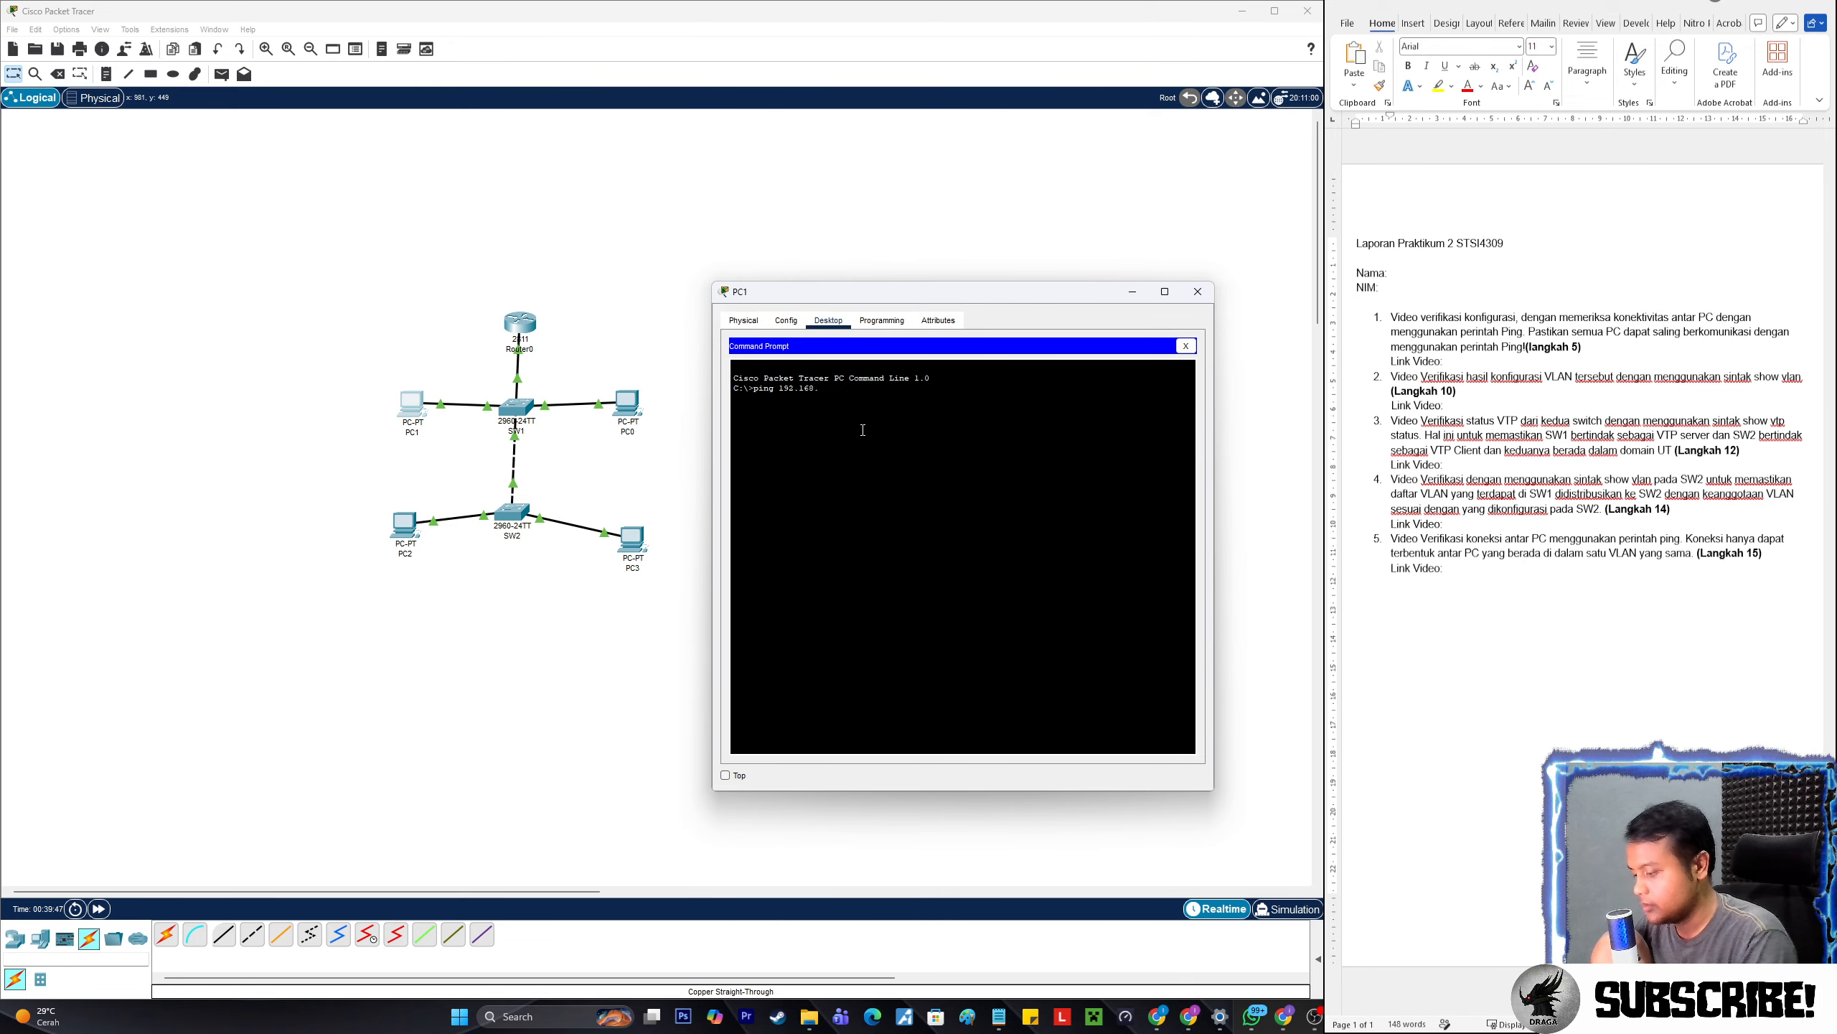
key("BackSpace")
key("BackSpace")
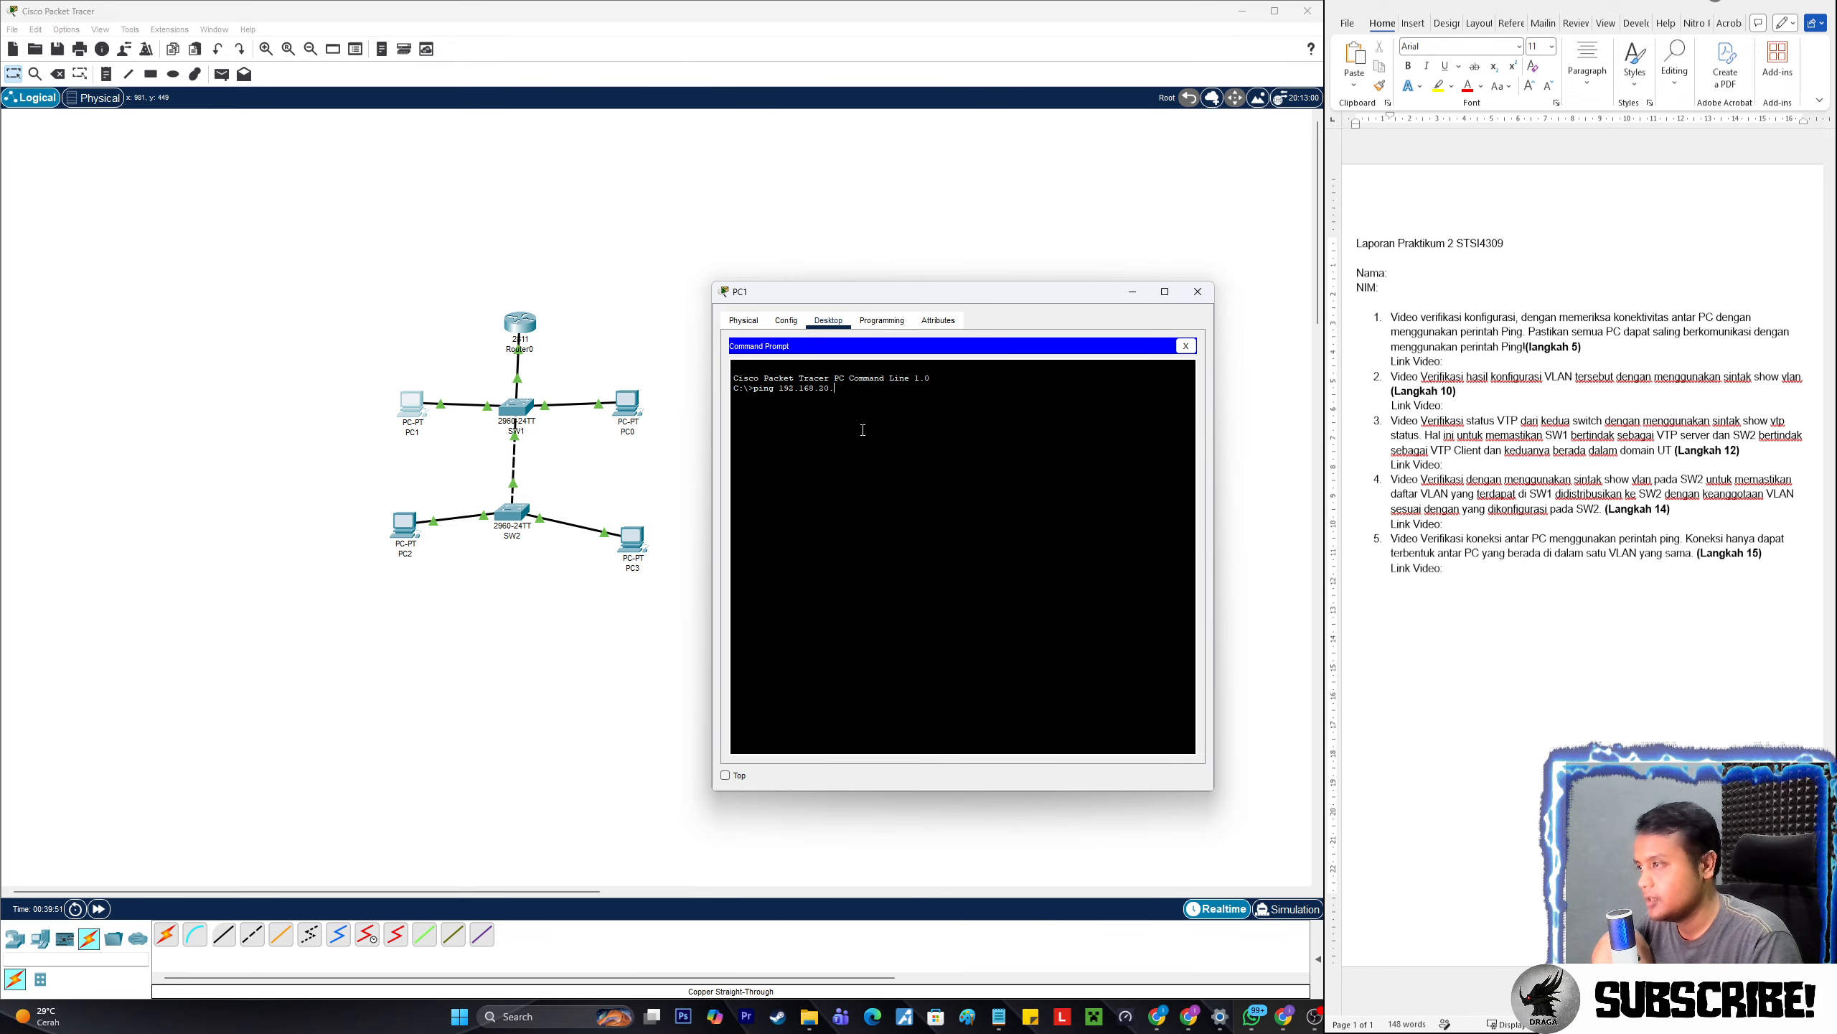
key("Return")
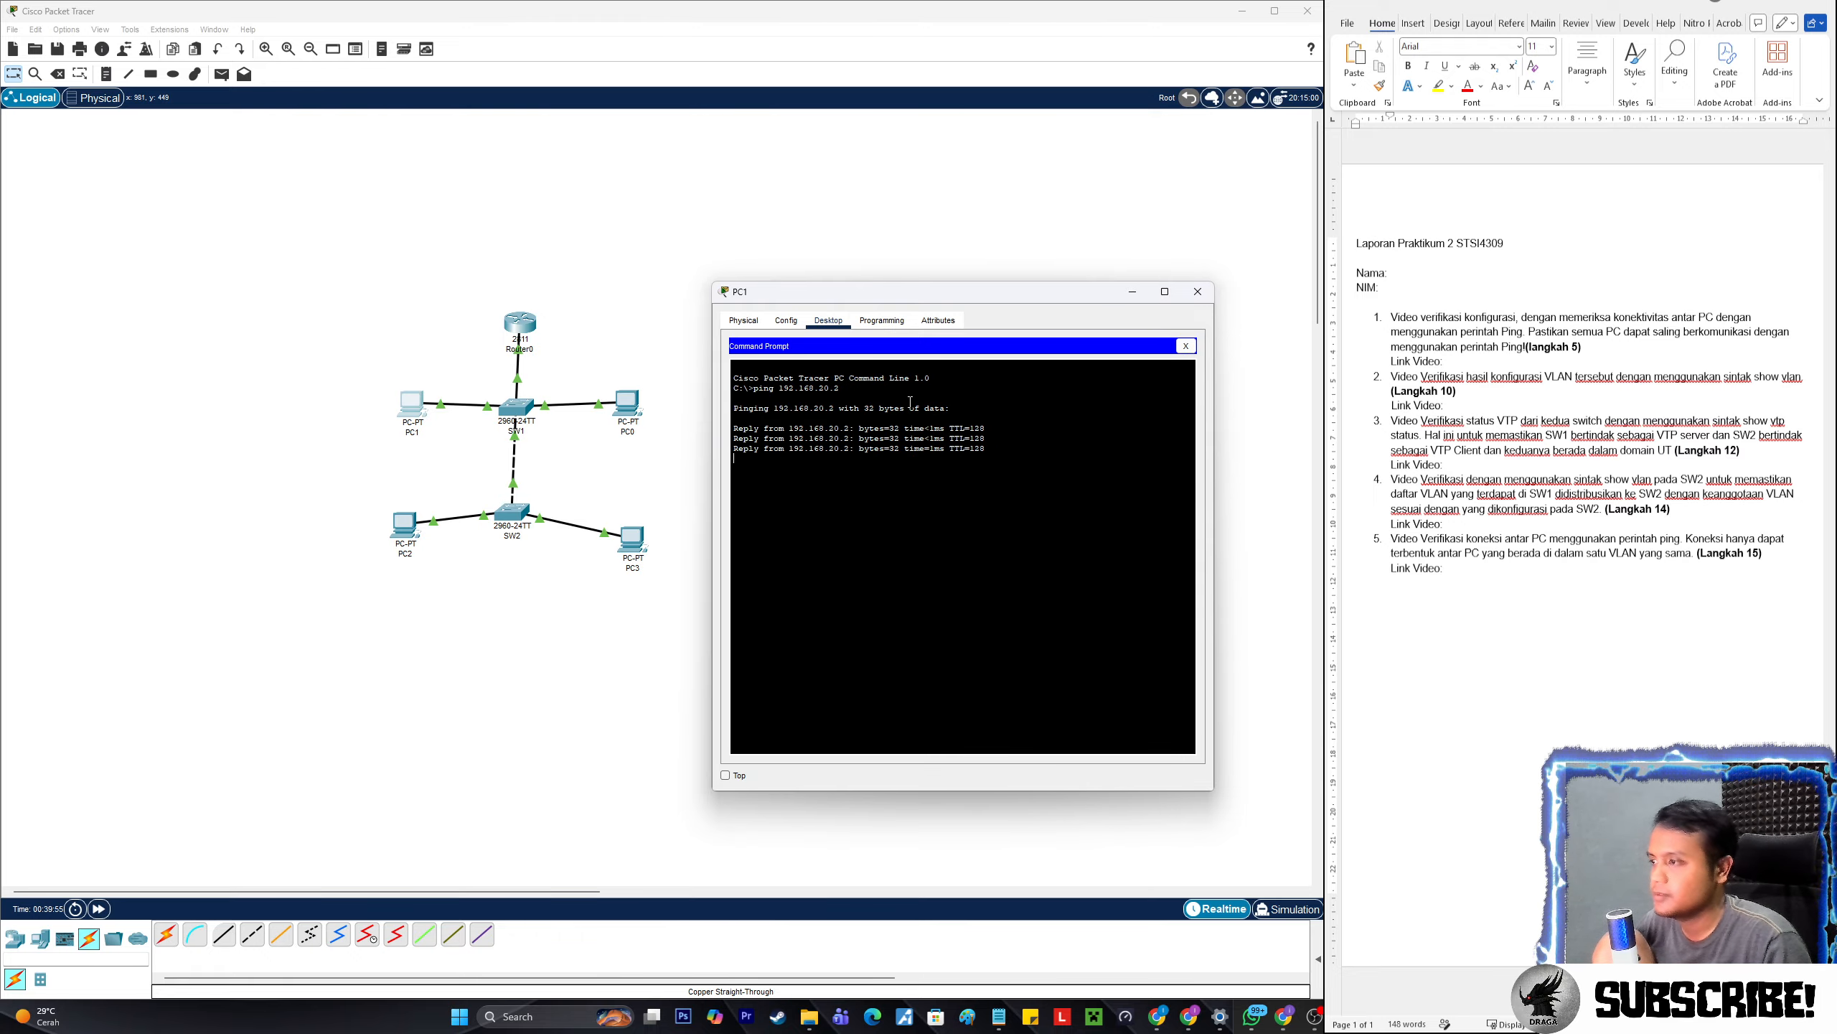
left_click(1199, 297)
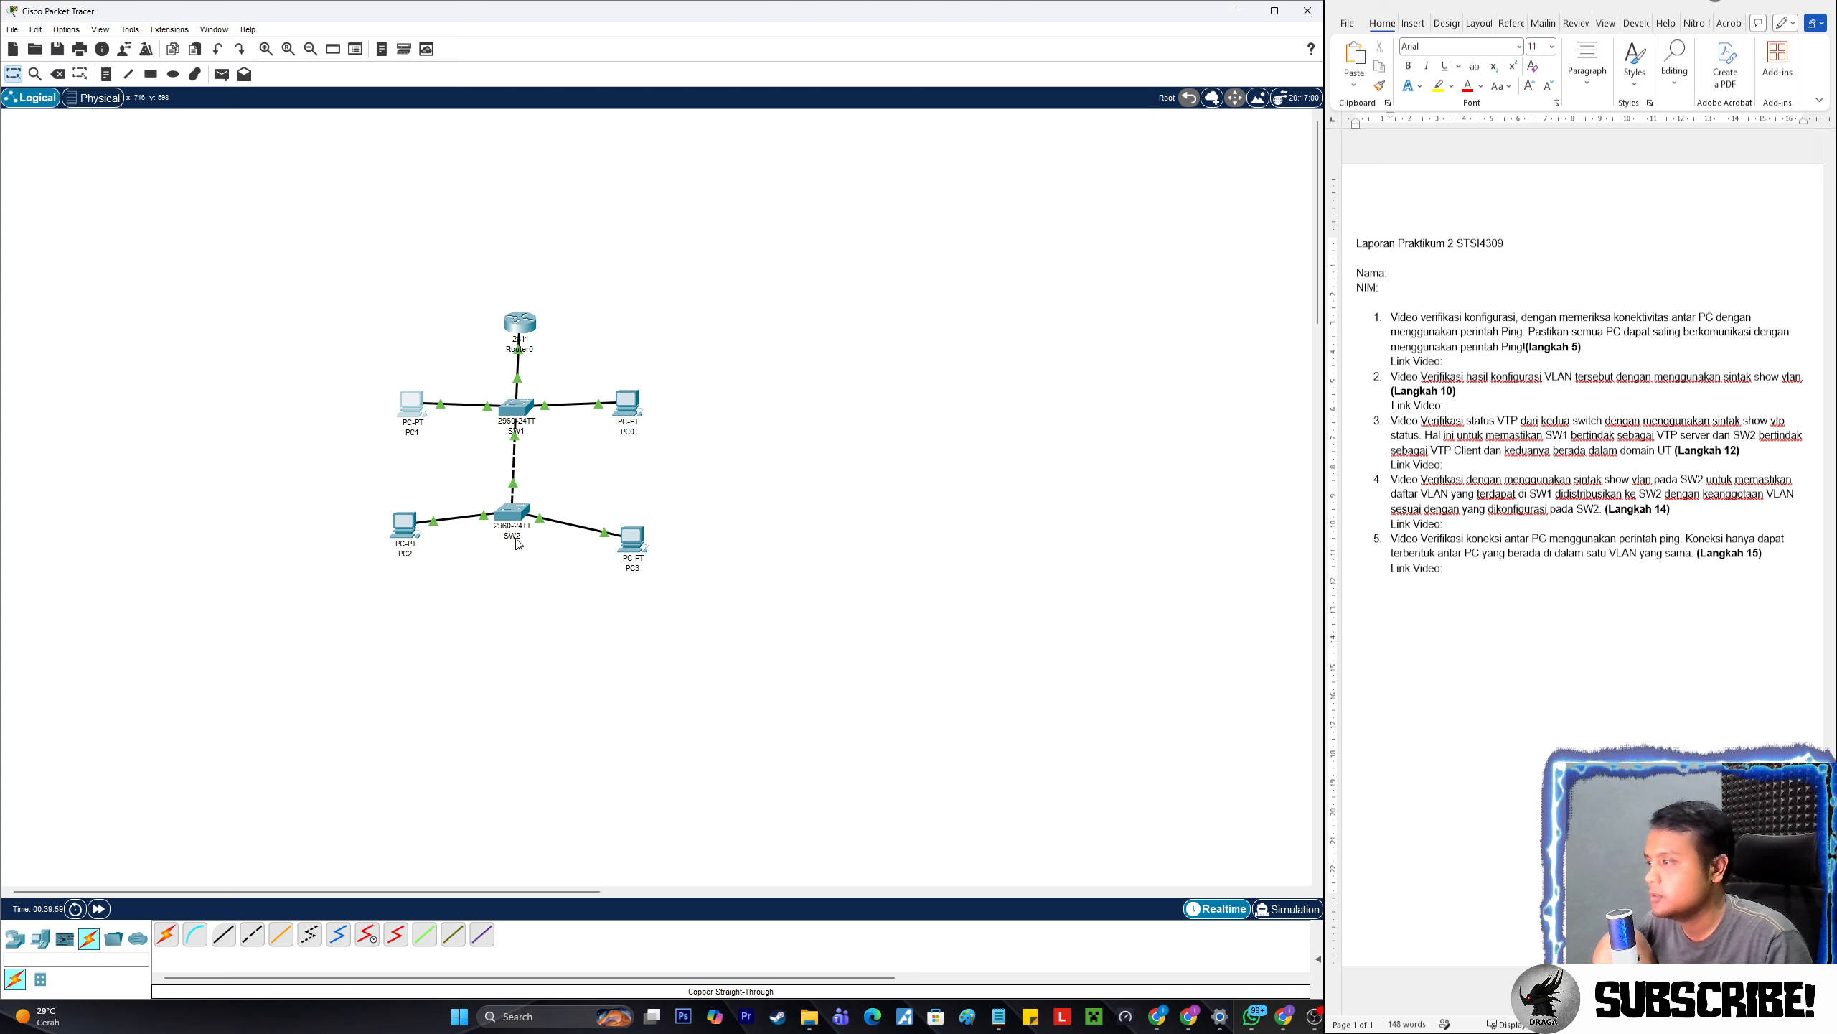
- Check the IPv4 address in PC3's IP configuration, and return to its desktop applications
left_click(631, 539)
left_click(777, 387)
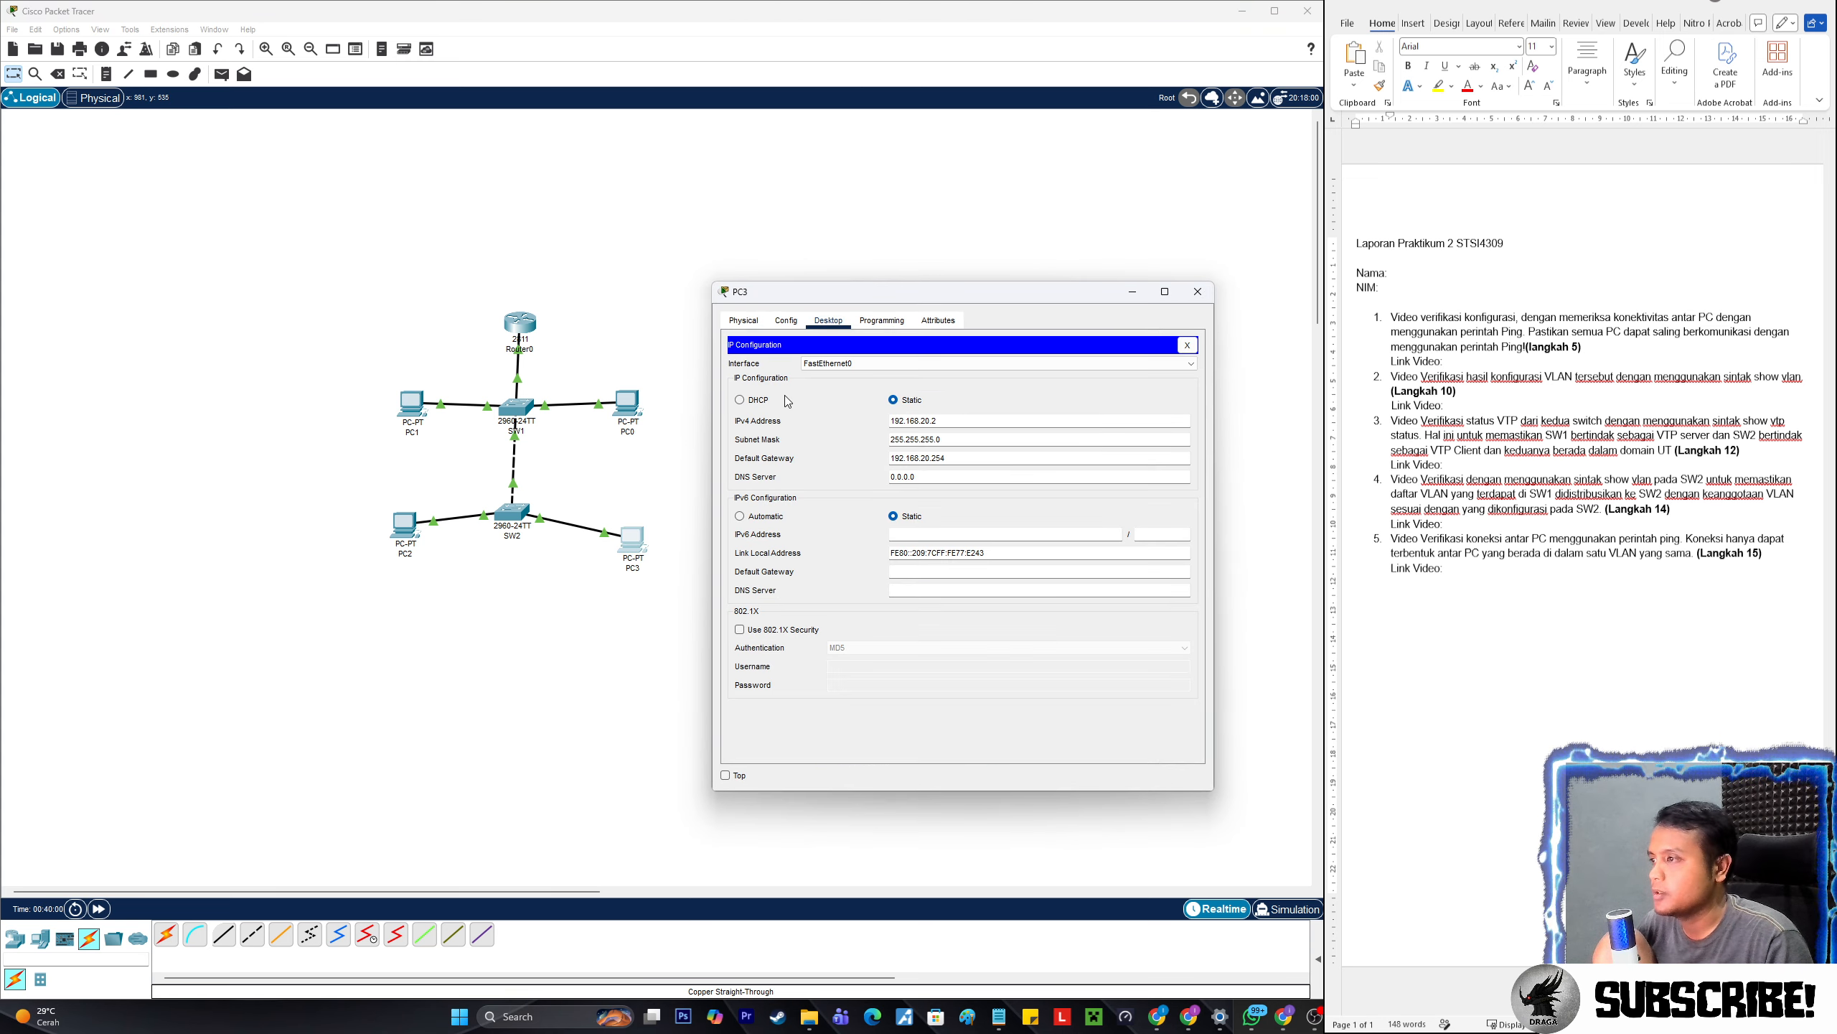
double_click(930, 421)
triple_click(924, 420)
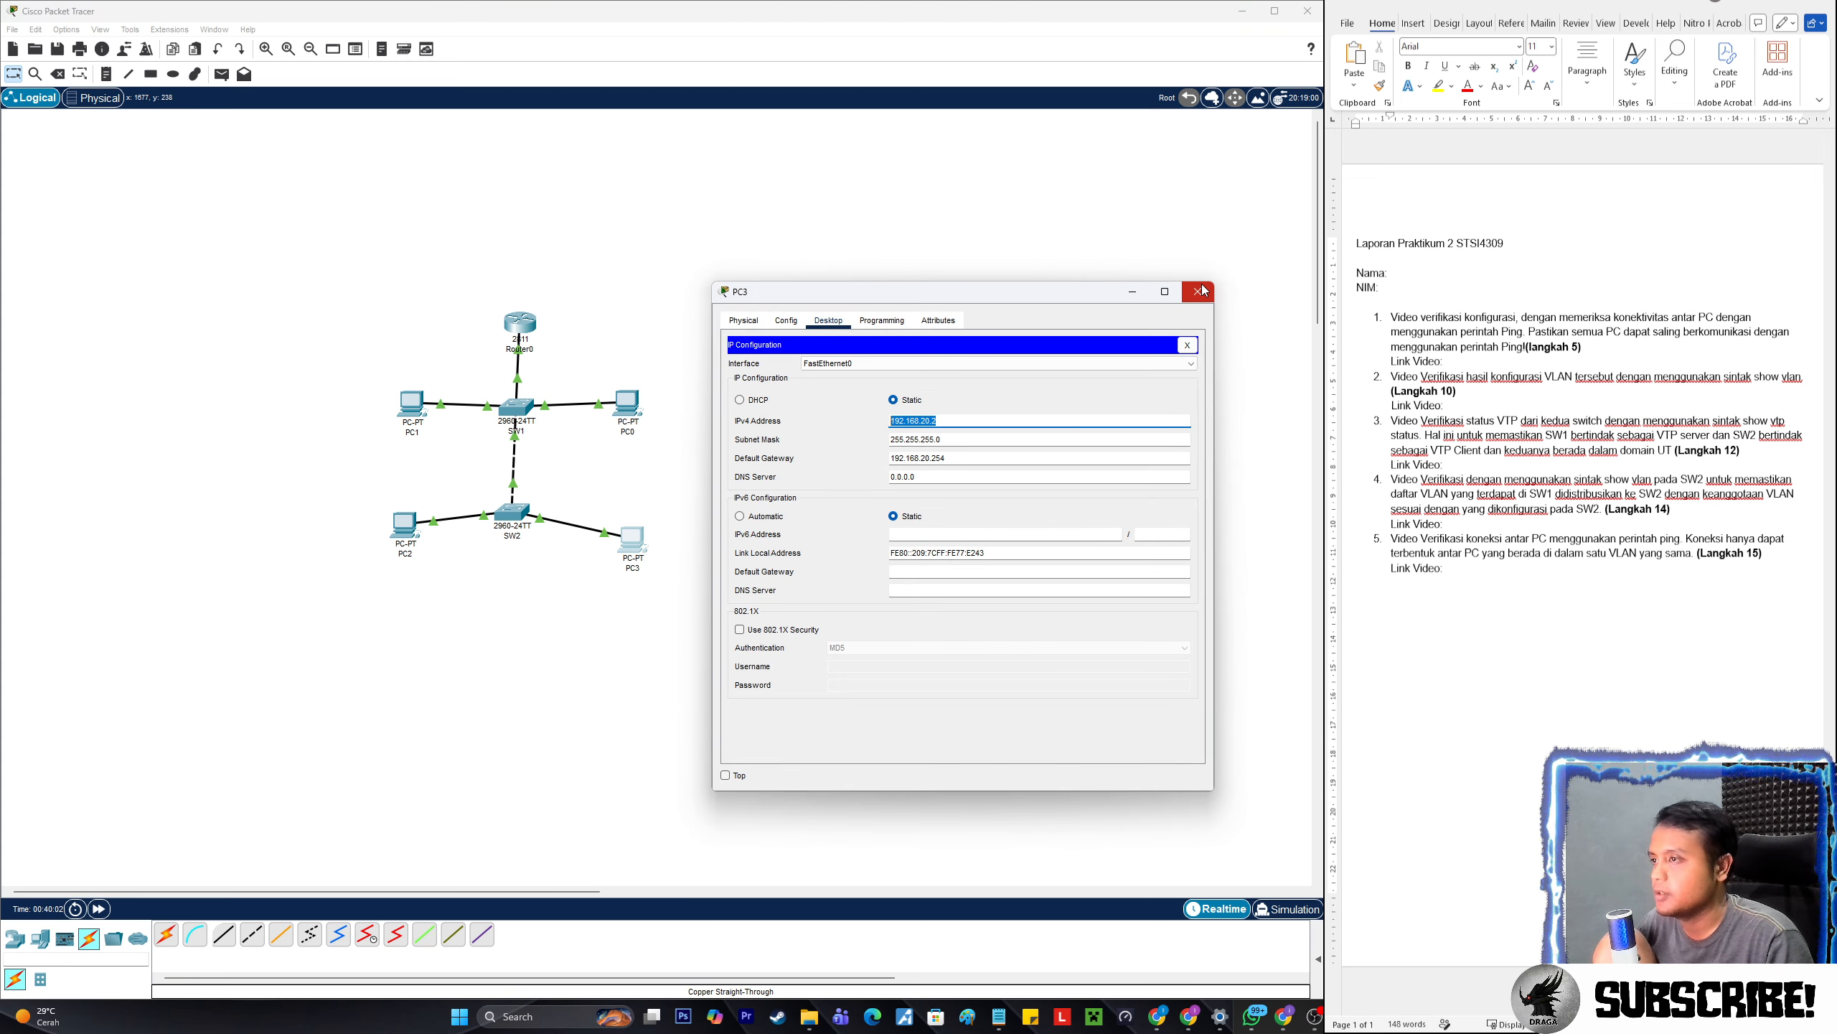
left_click(1187, 345)
- Ping 192.168.20.1 from PC3's command prompt to test the connection within the same VLAN
left_click(1010, 391)
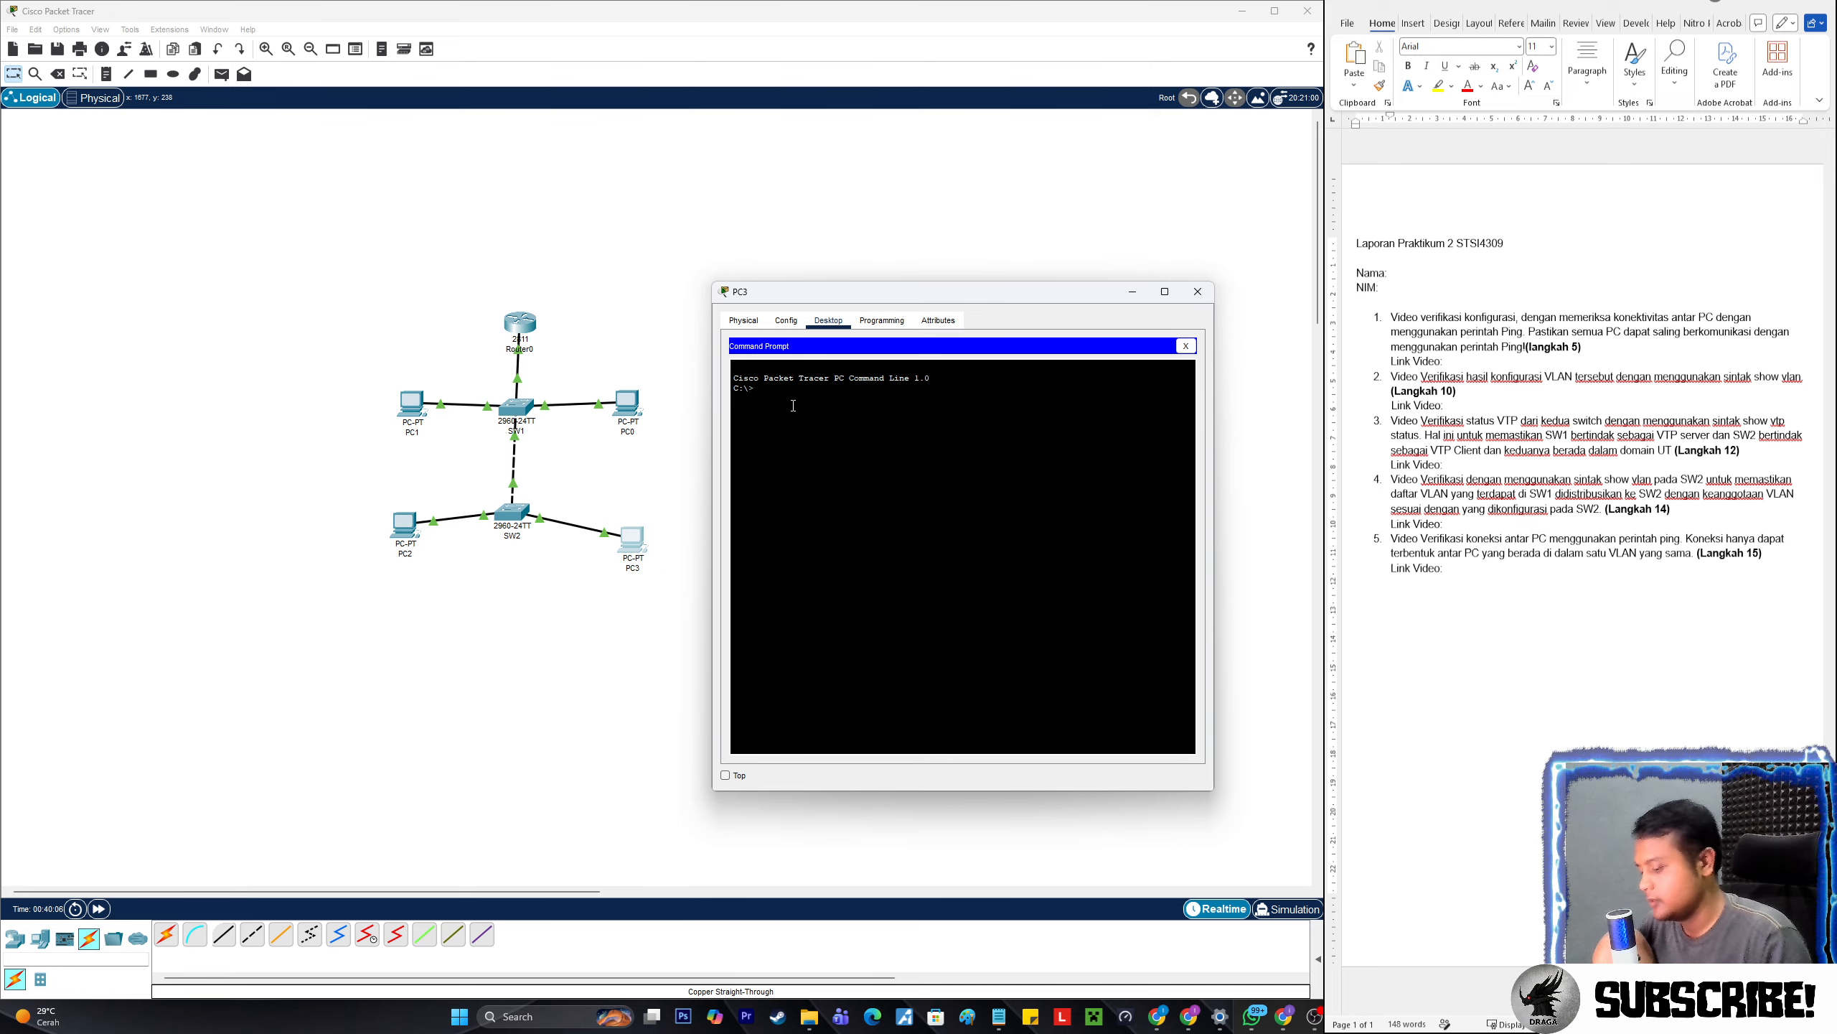
type("ping")
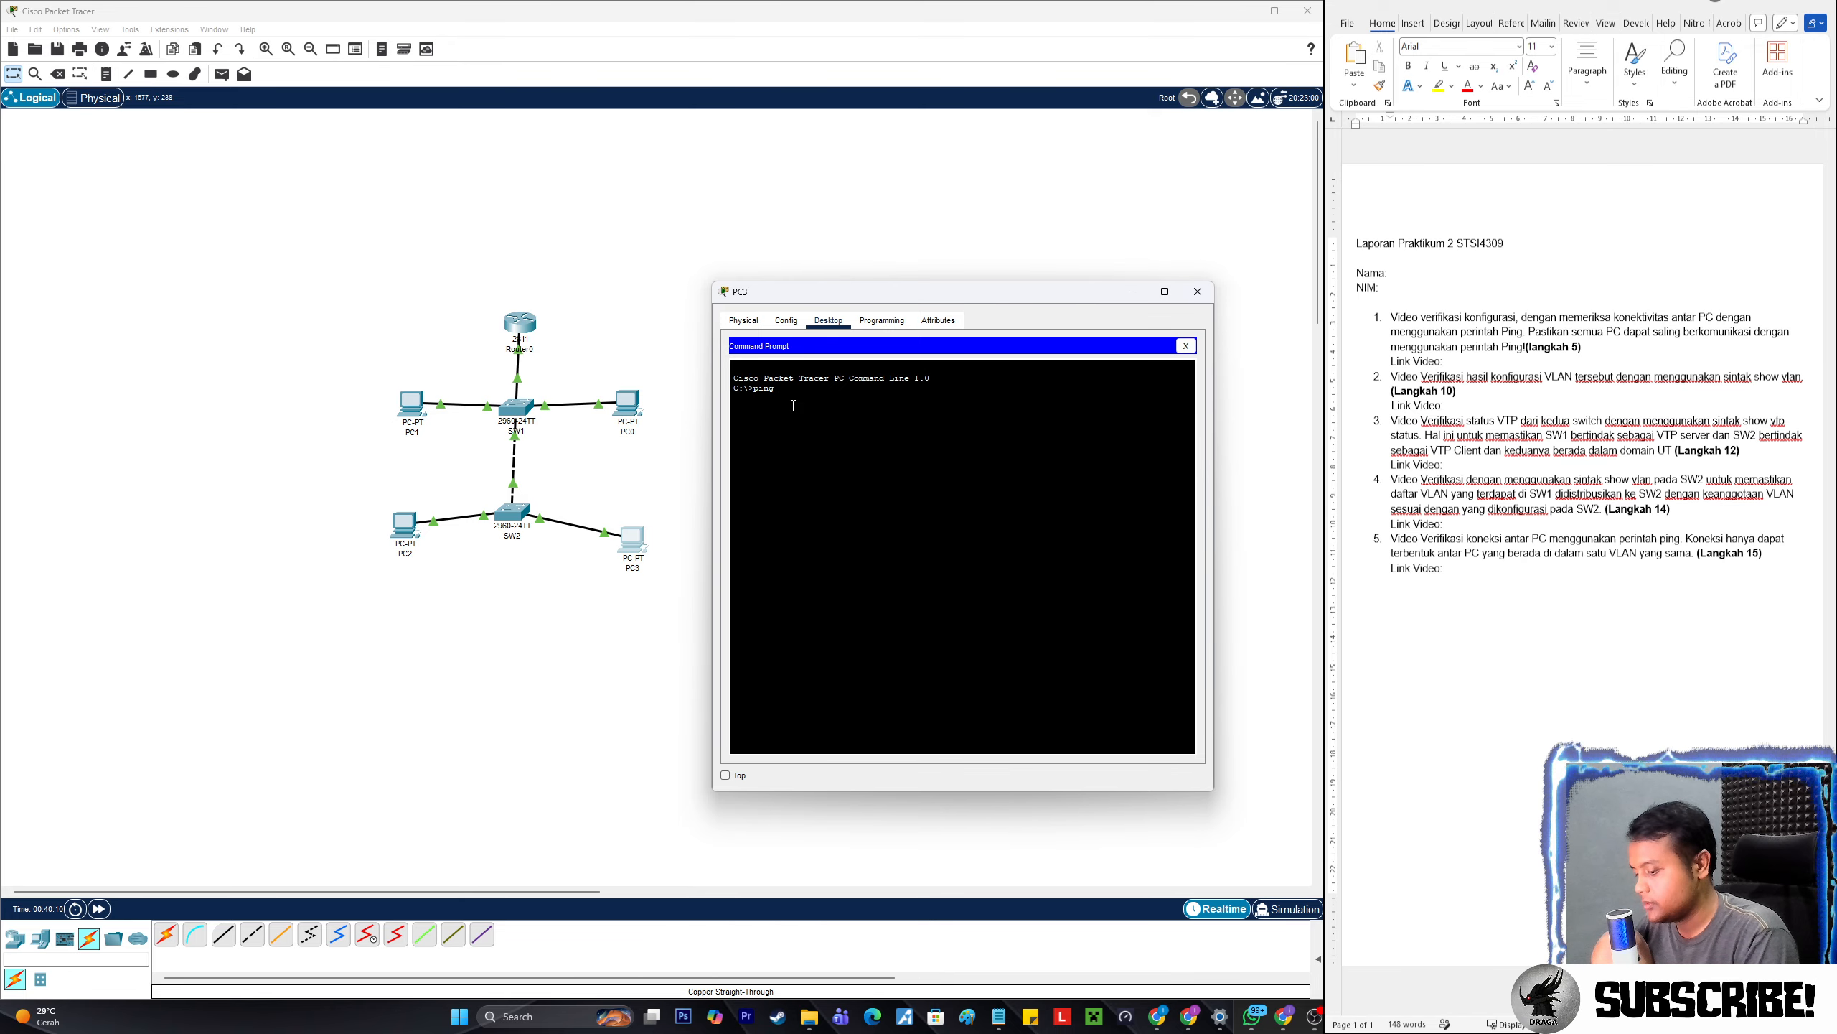
type(" 192.1")
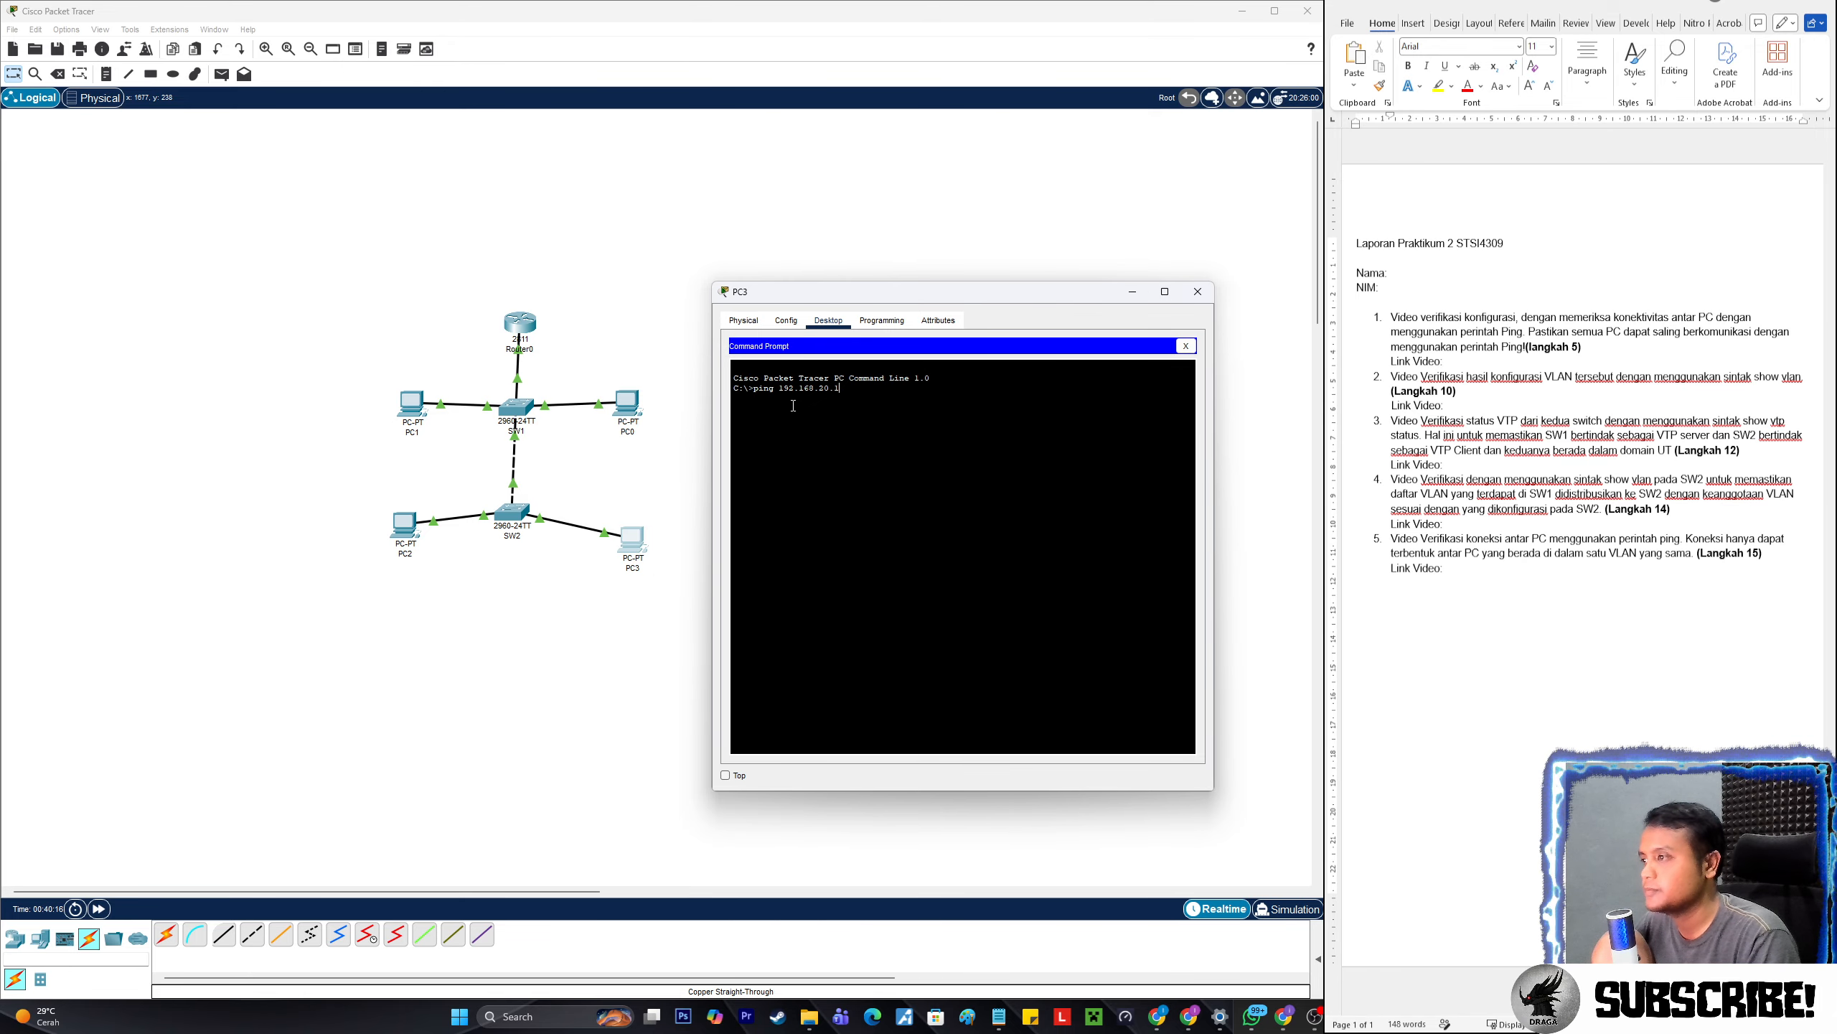
type("68.20.1")
key("Return")
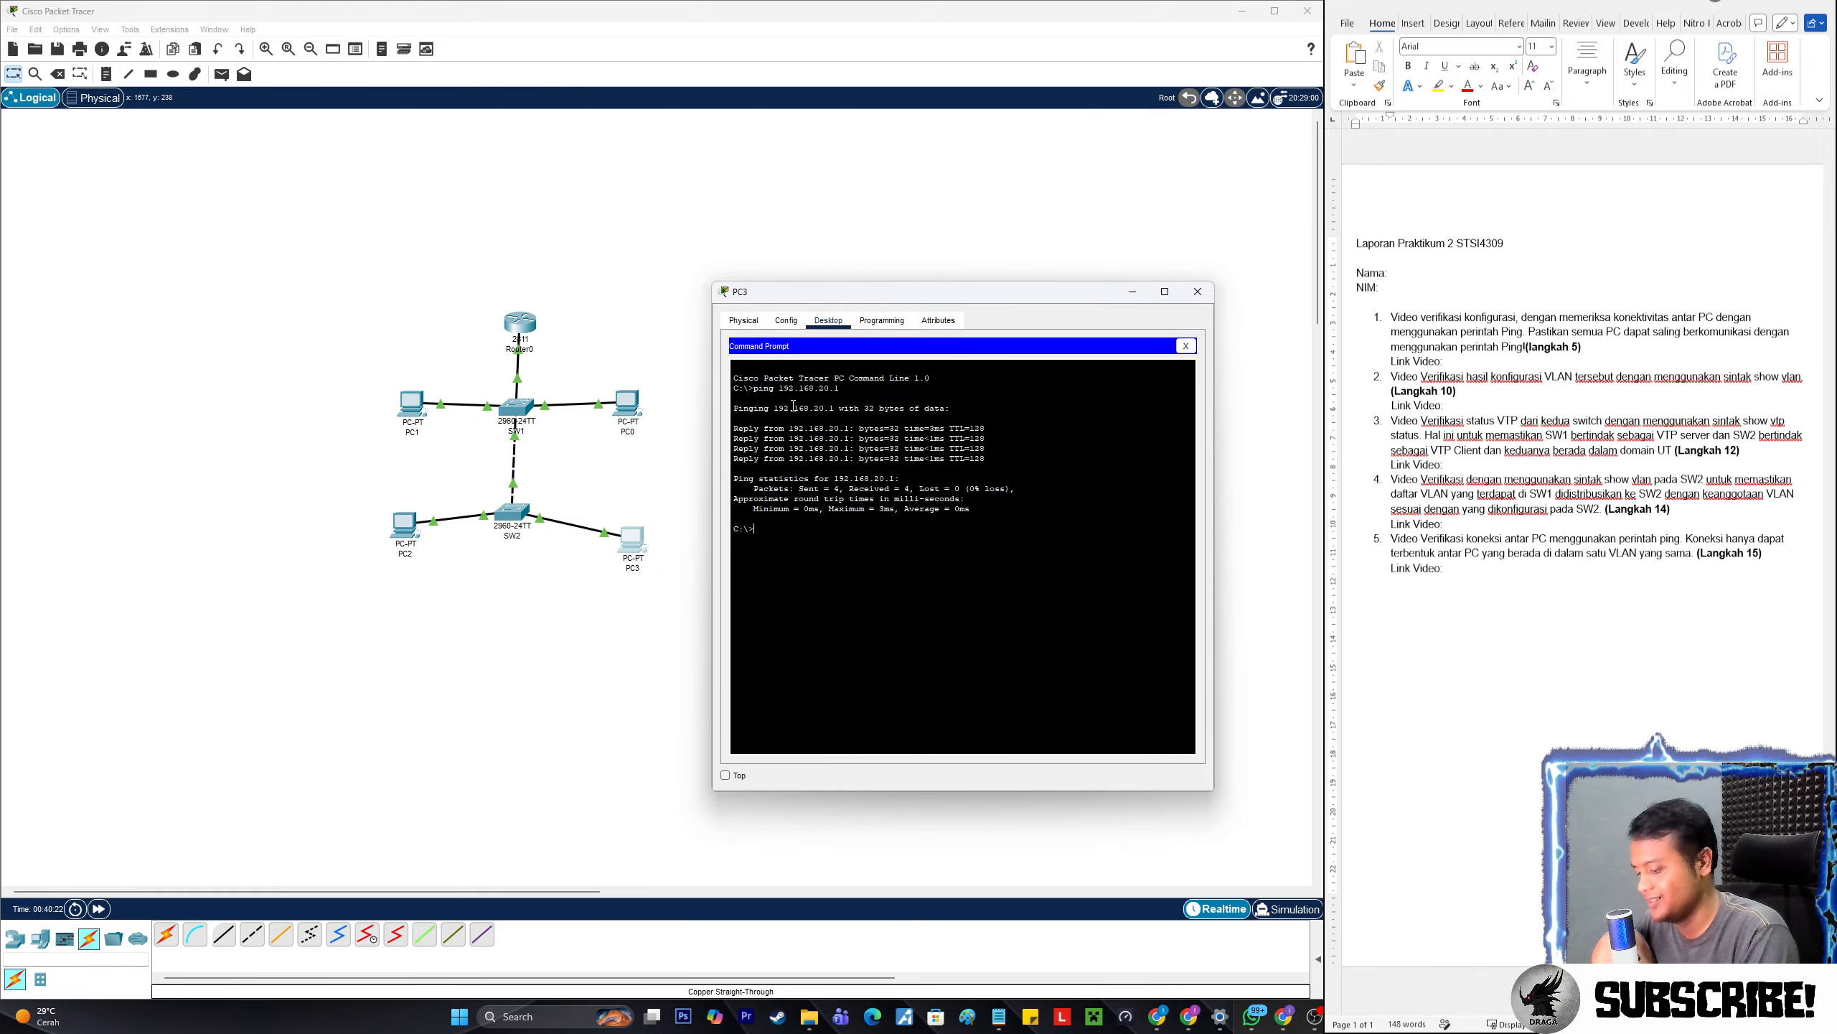
- Ping 192.168.10.1 from PC3 to test the connection to the other VLAN, and close PC3's window
type("ping 192.168.10.1")
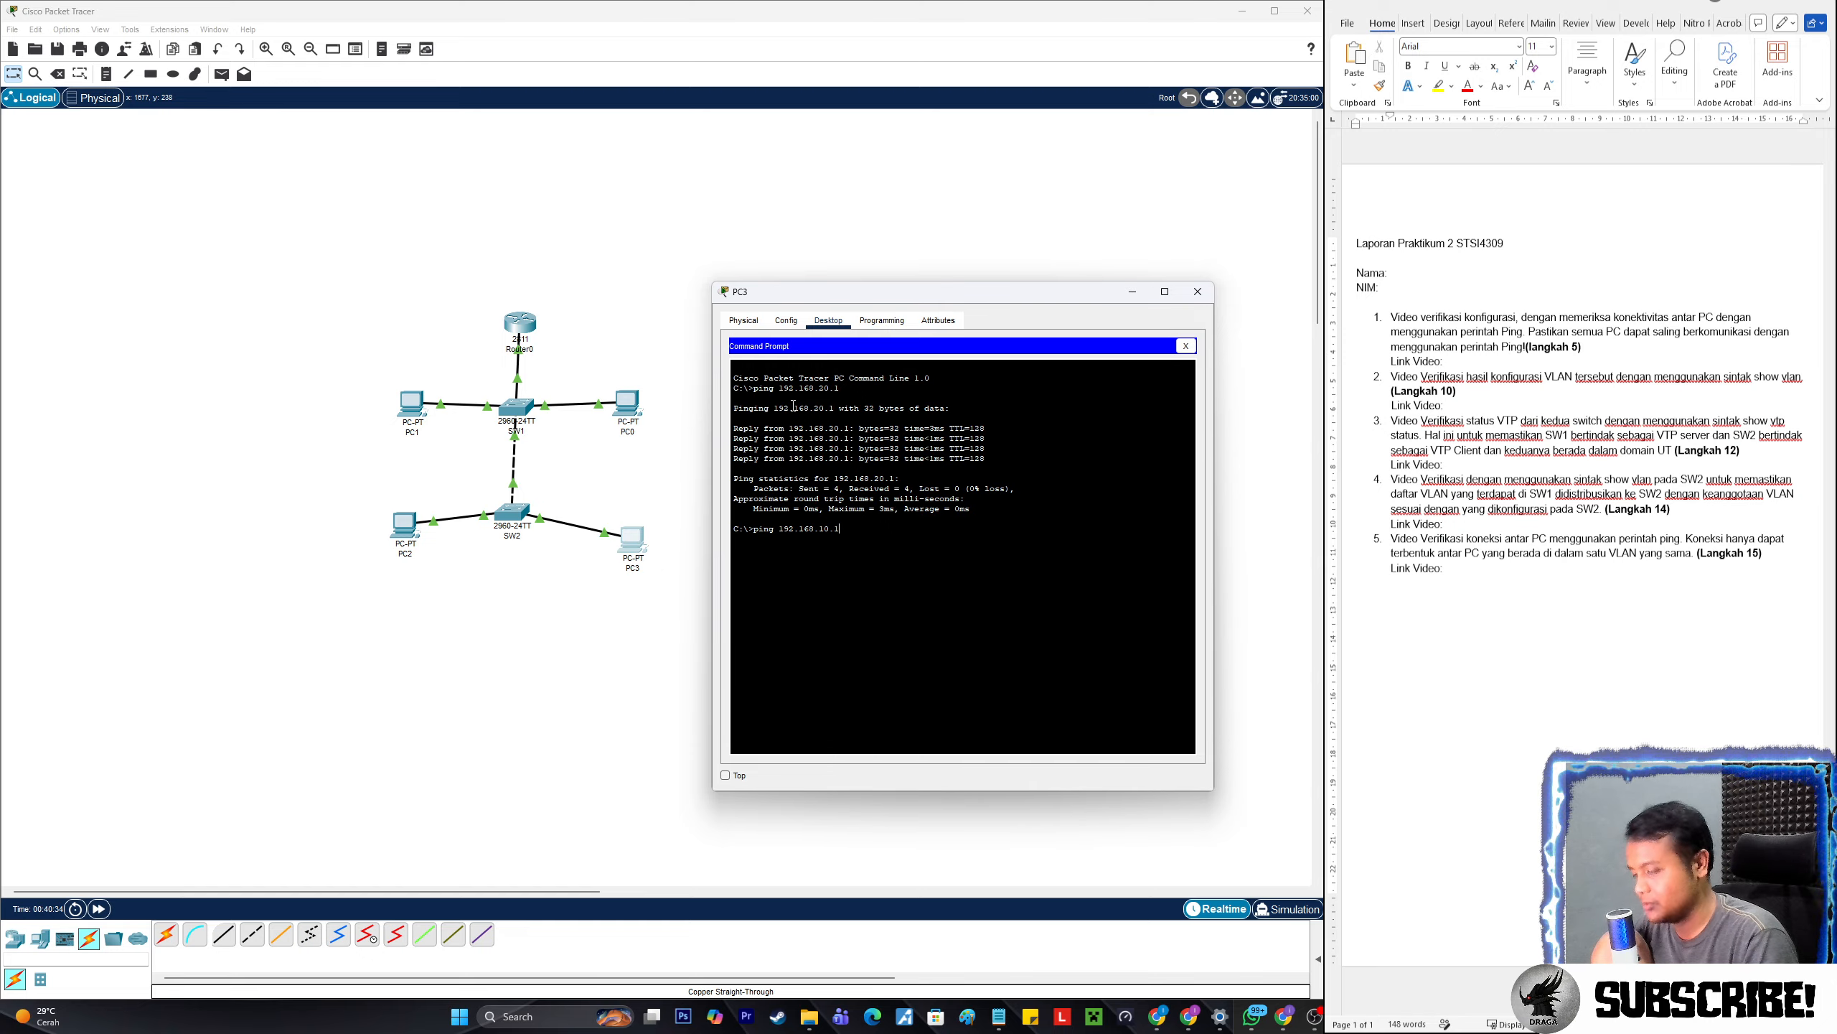
key("Return")
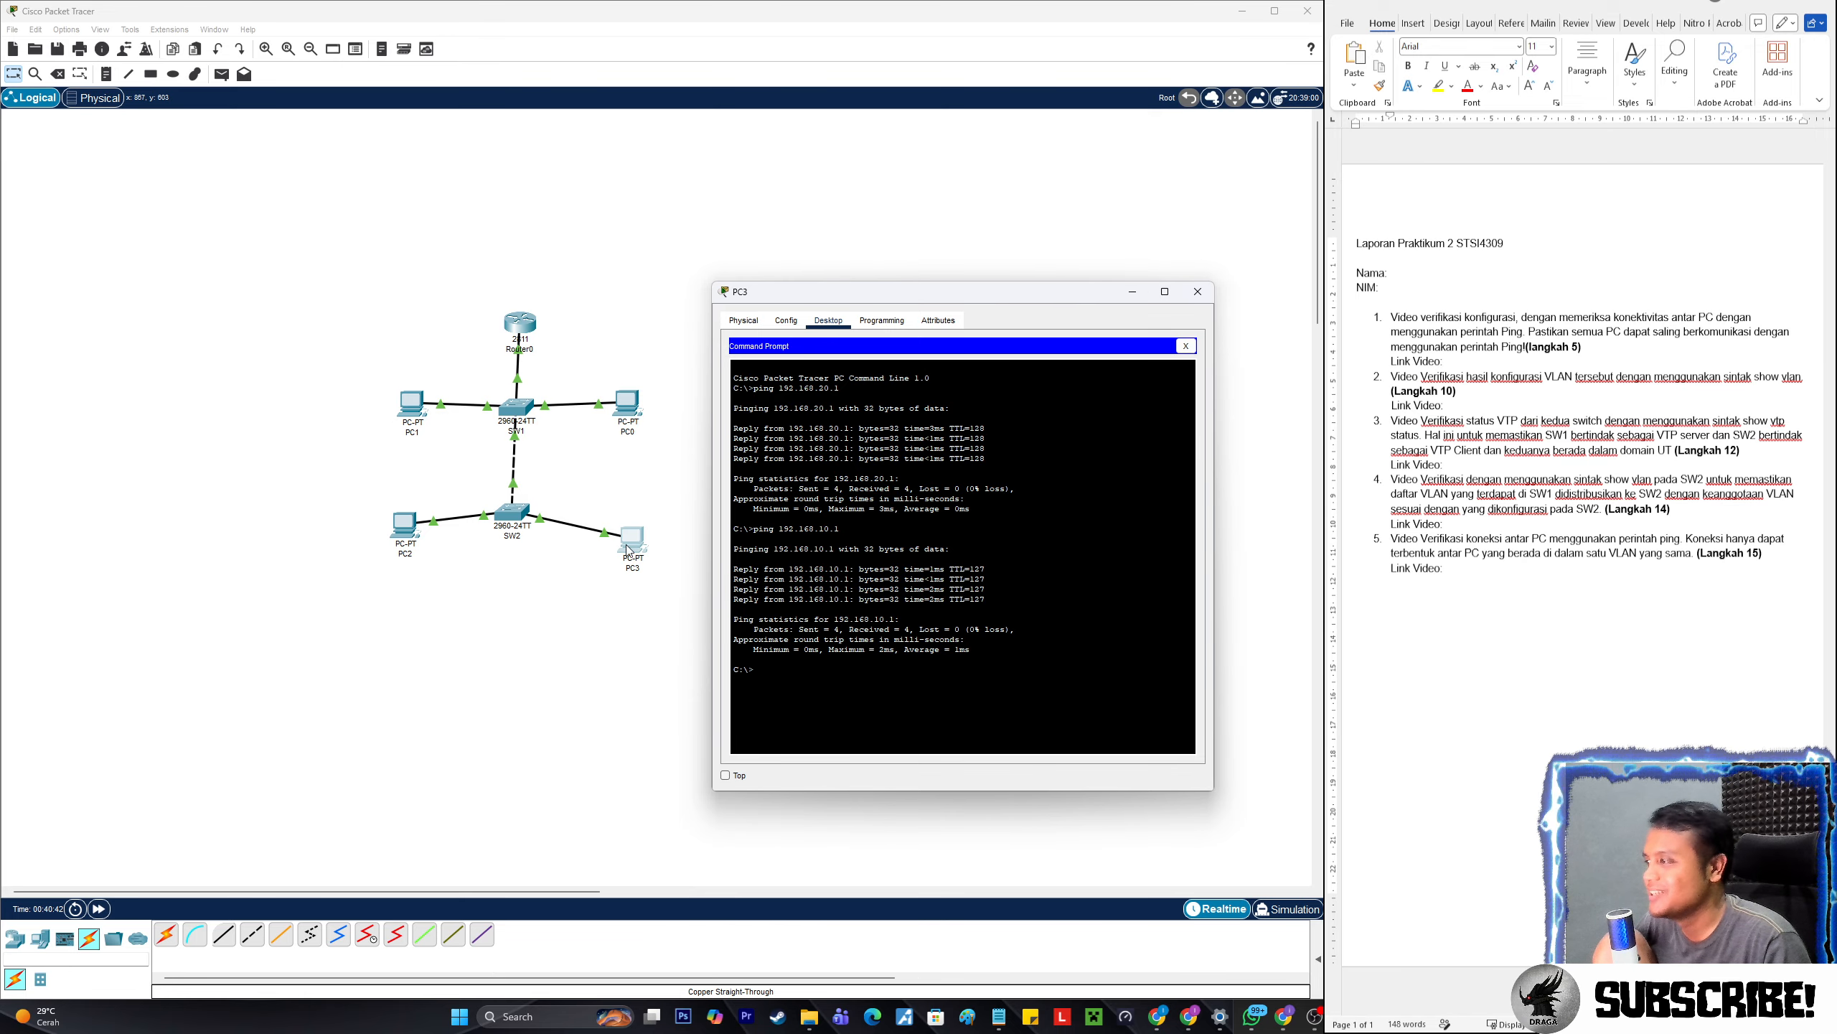
left_click(1197, 291)
- Check PC2's IP configuration, and return to its desktop applications
left_click(405, 525)
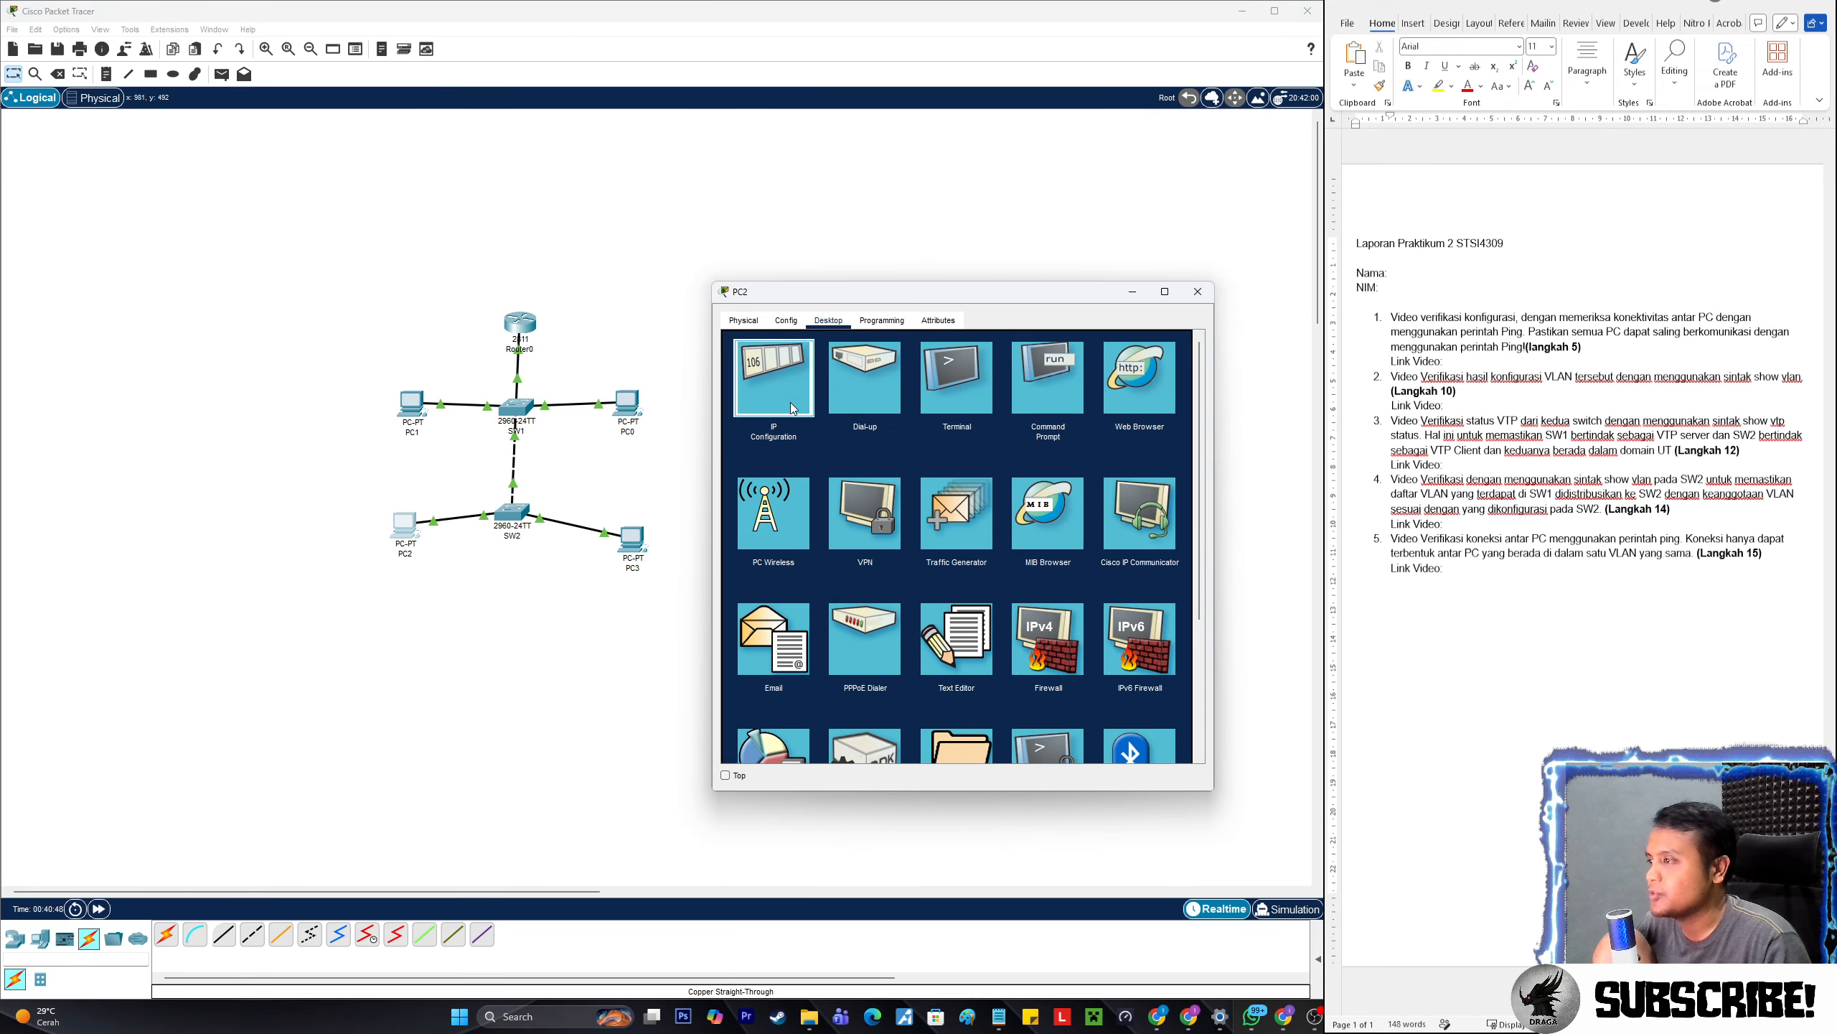
left_click(794, 407)
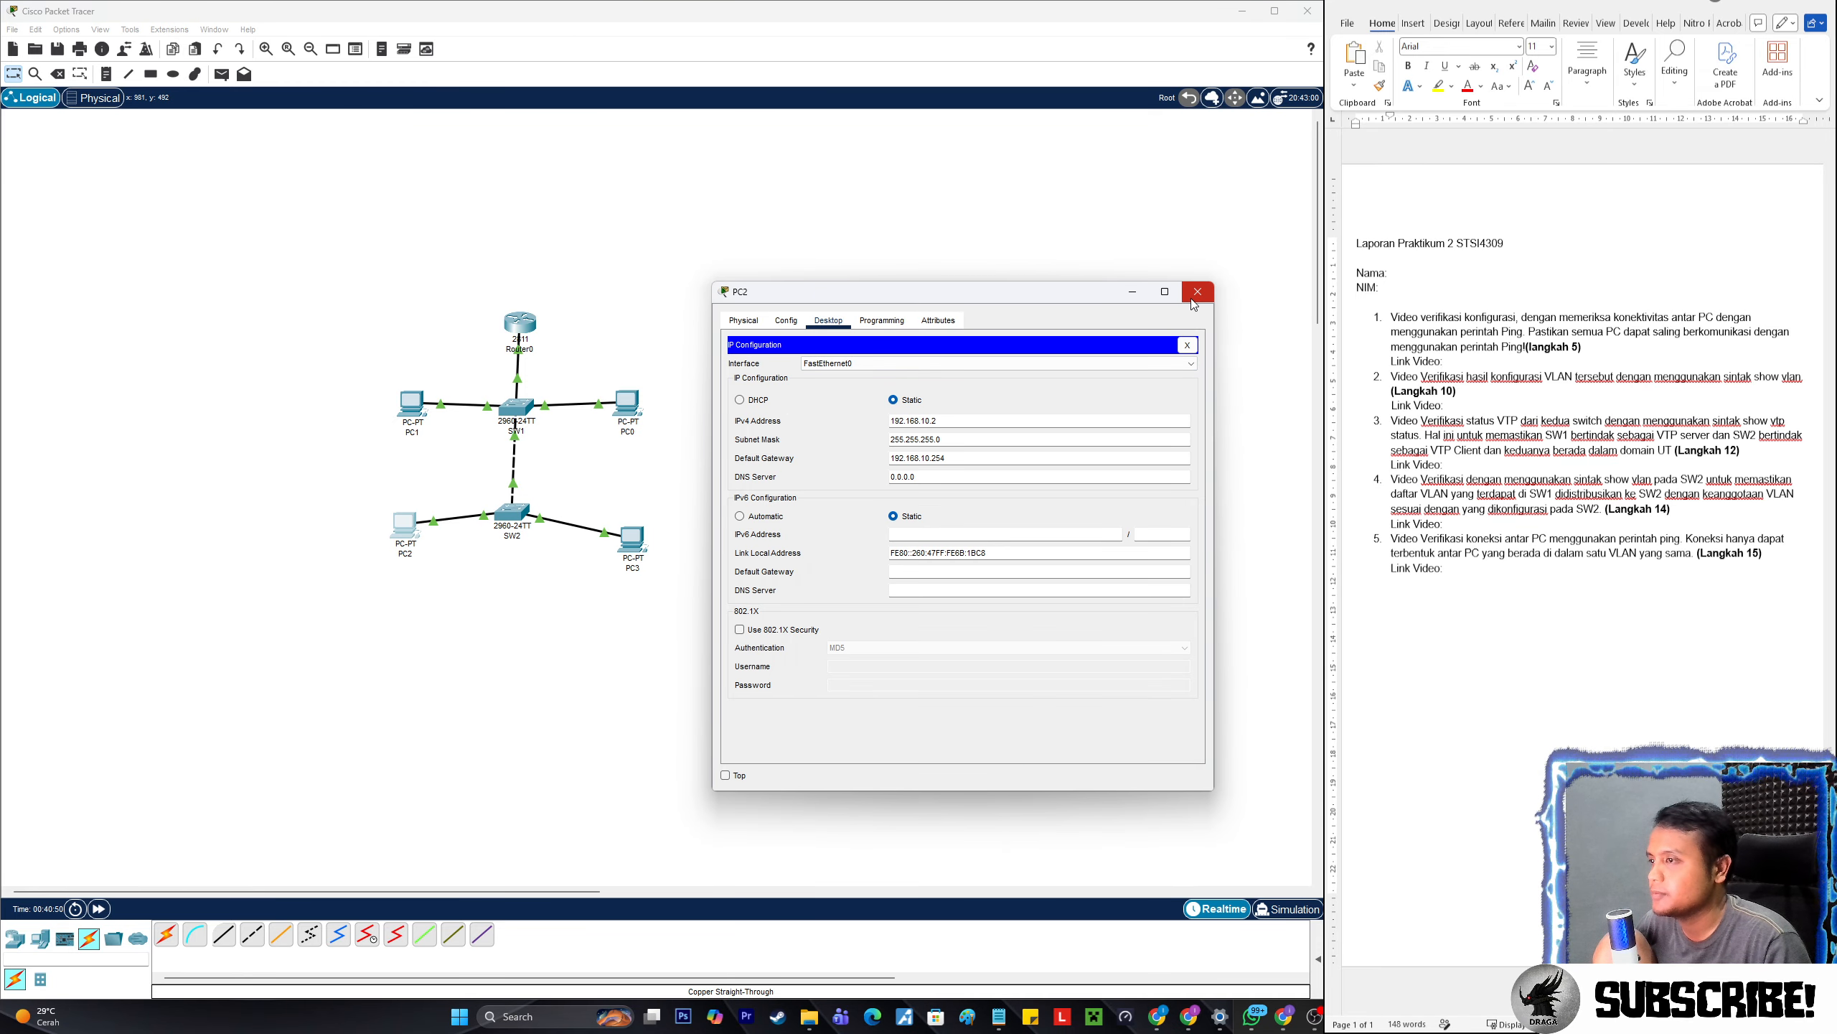
left_click(1178, 345)
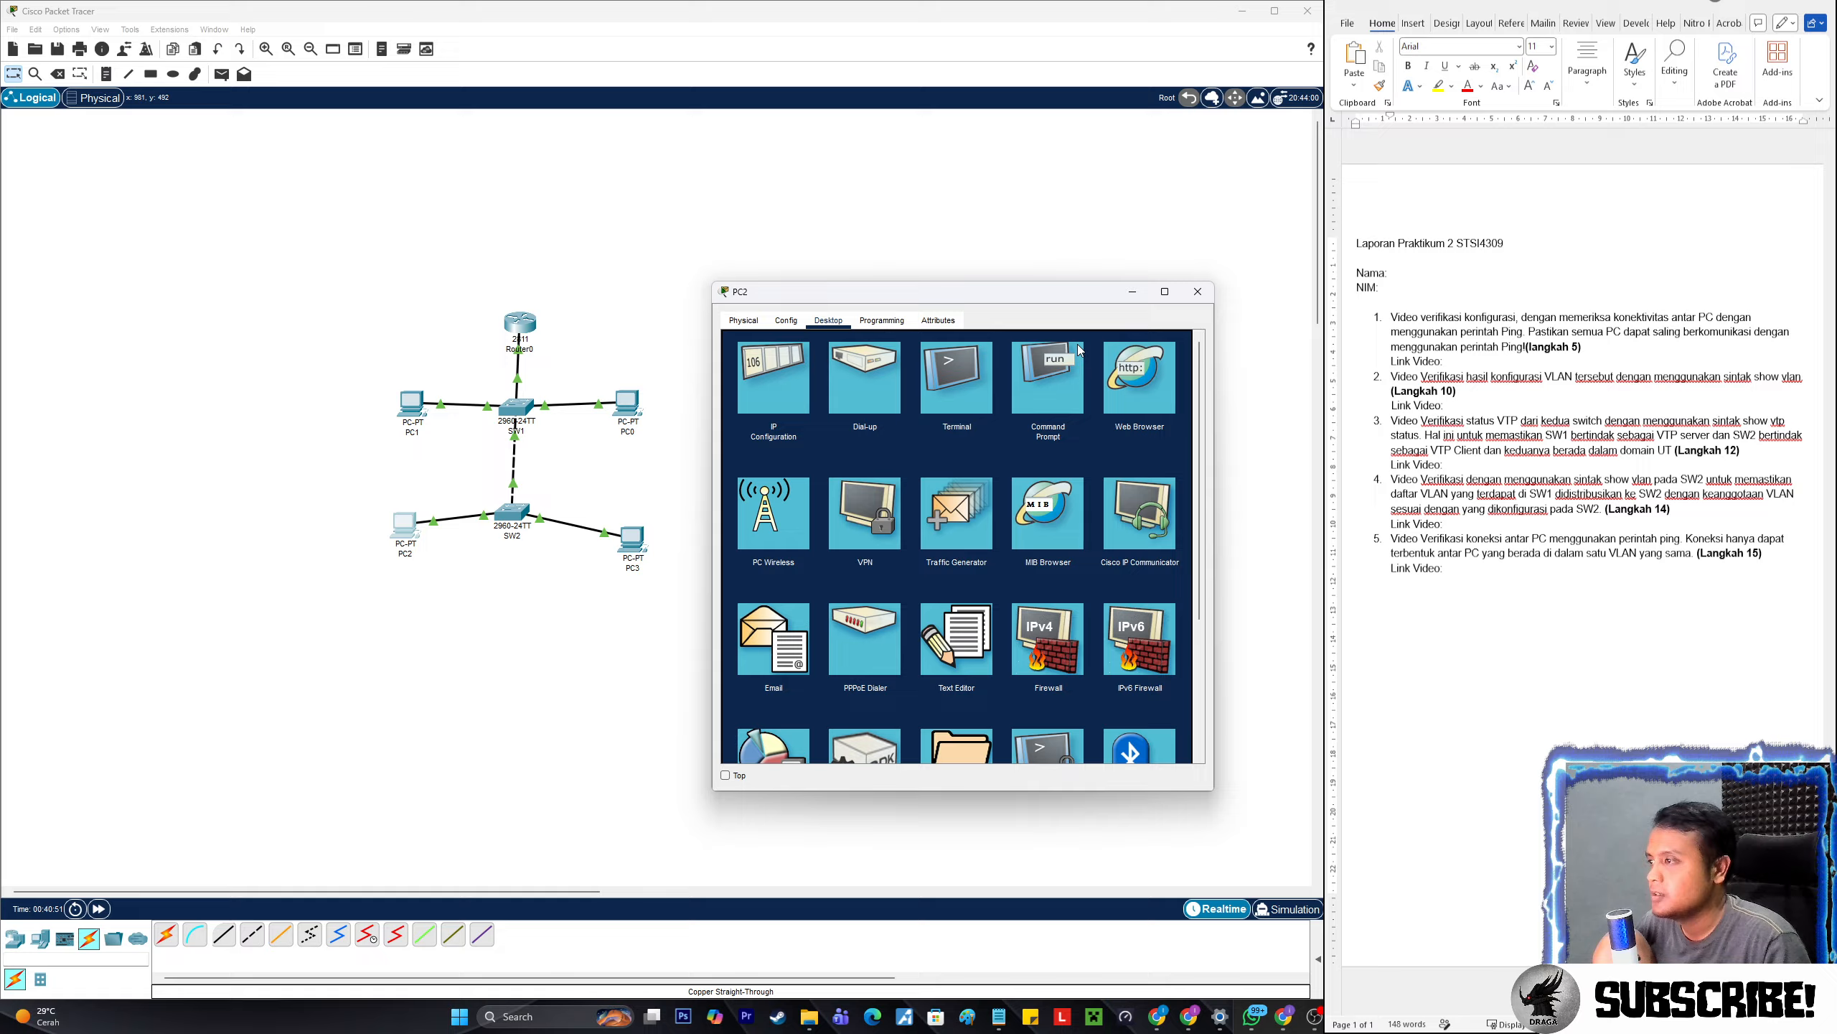
- Ping 192.168.10.1 from PC2's command prompt, and close PC2's window
left_click(1062, 395)
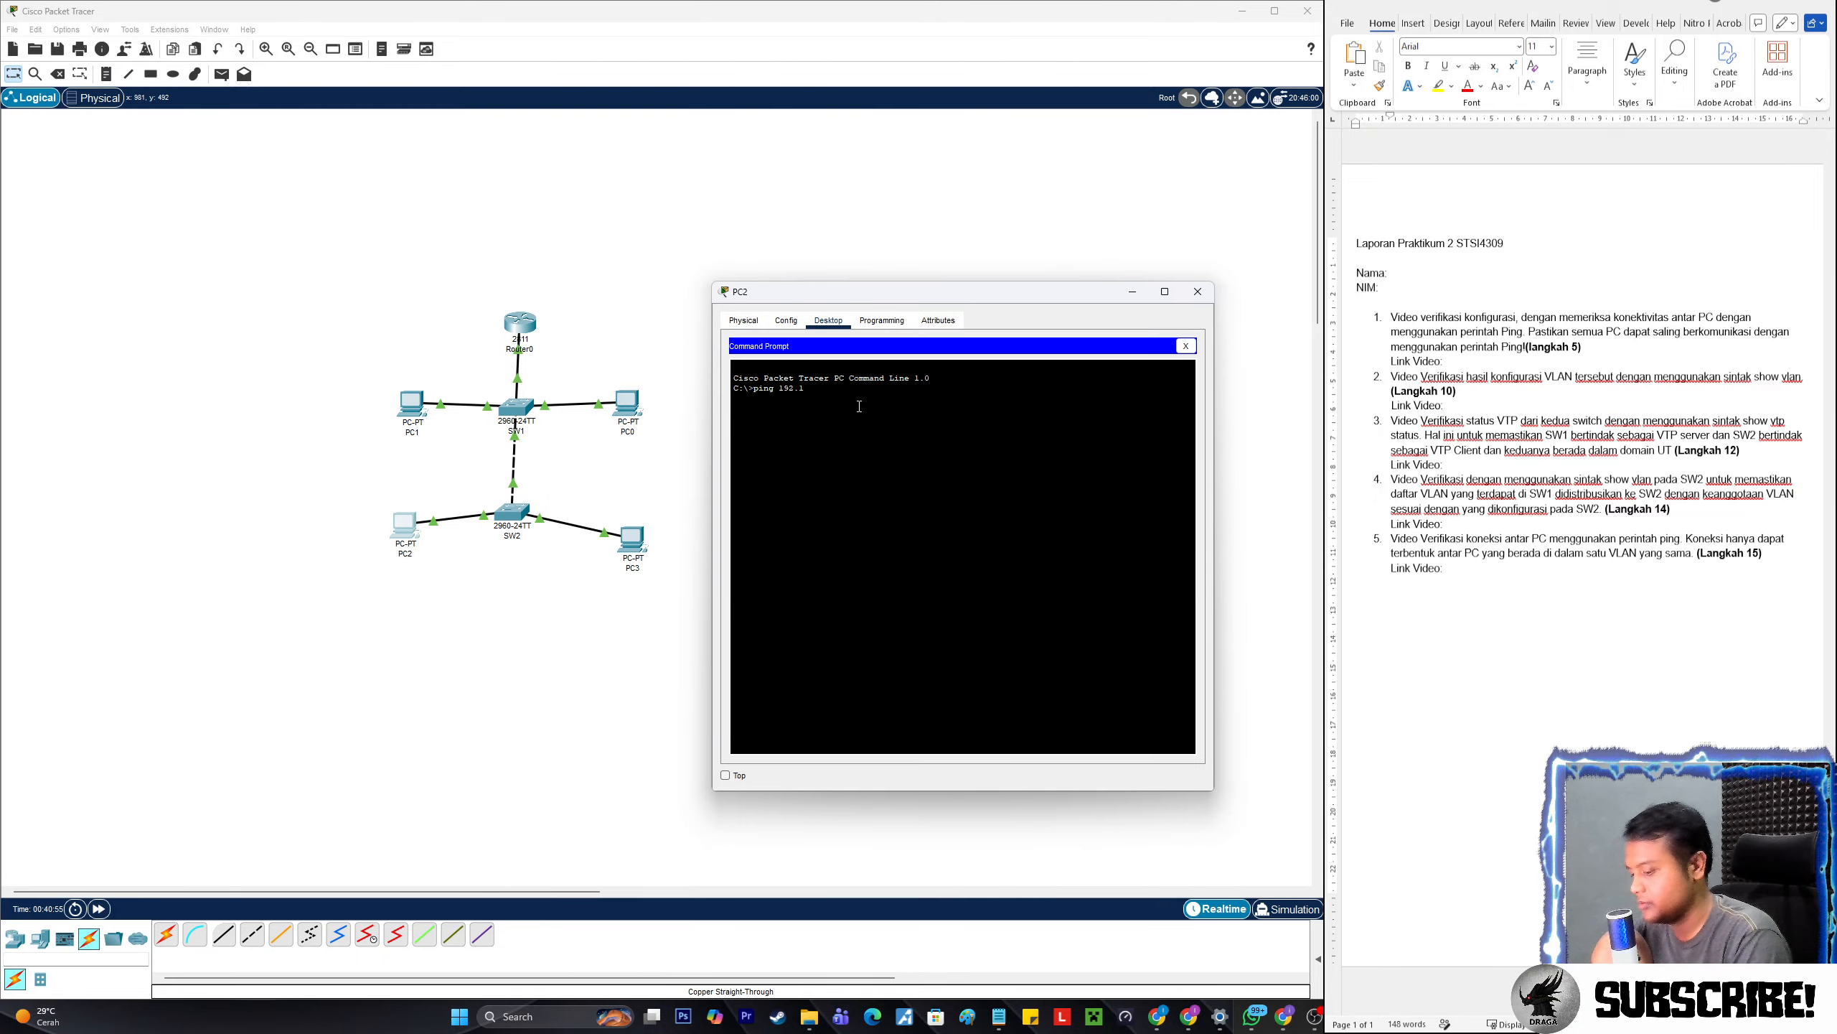
type("ping 192.168.10.1")
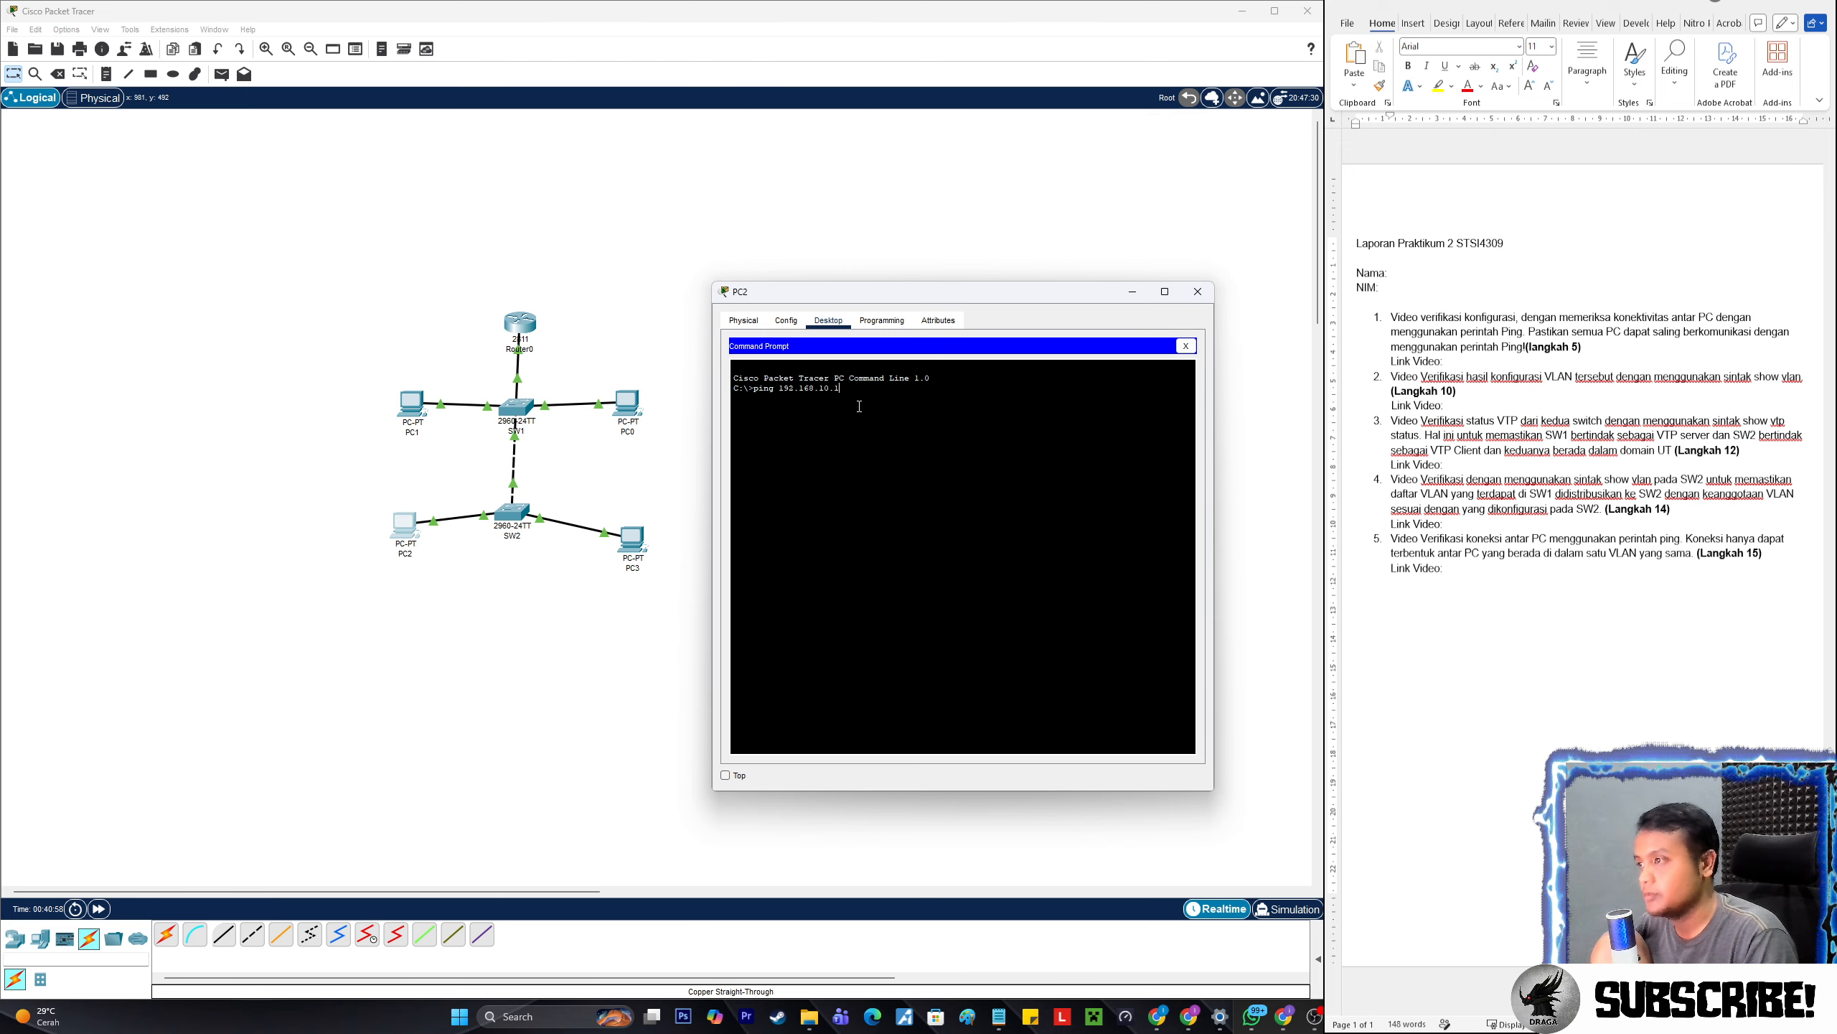
key("Return")
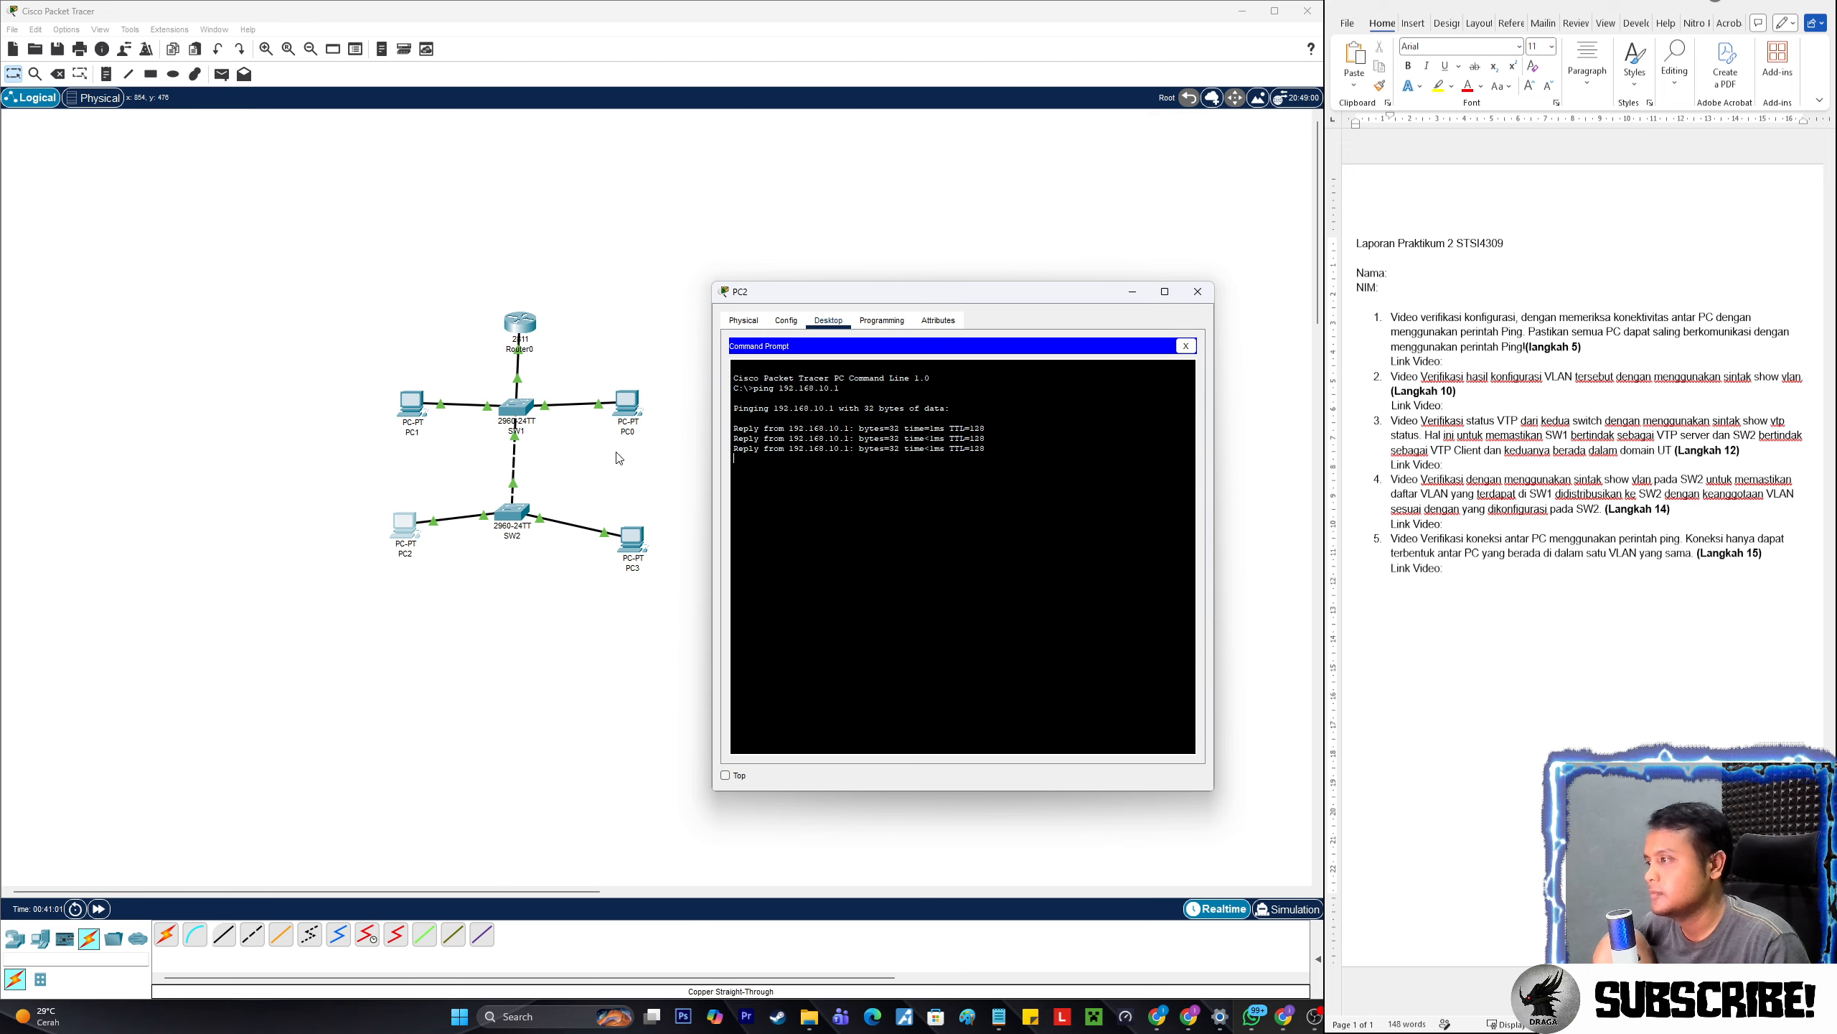
left_click(1198, 291)
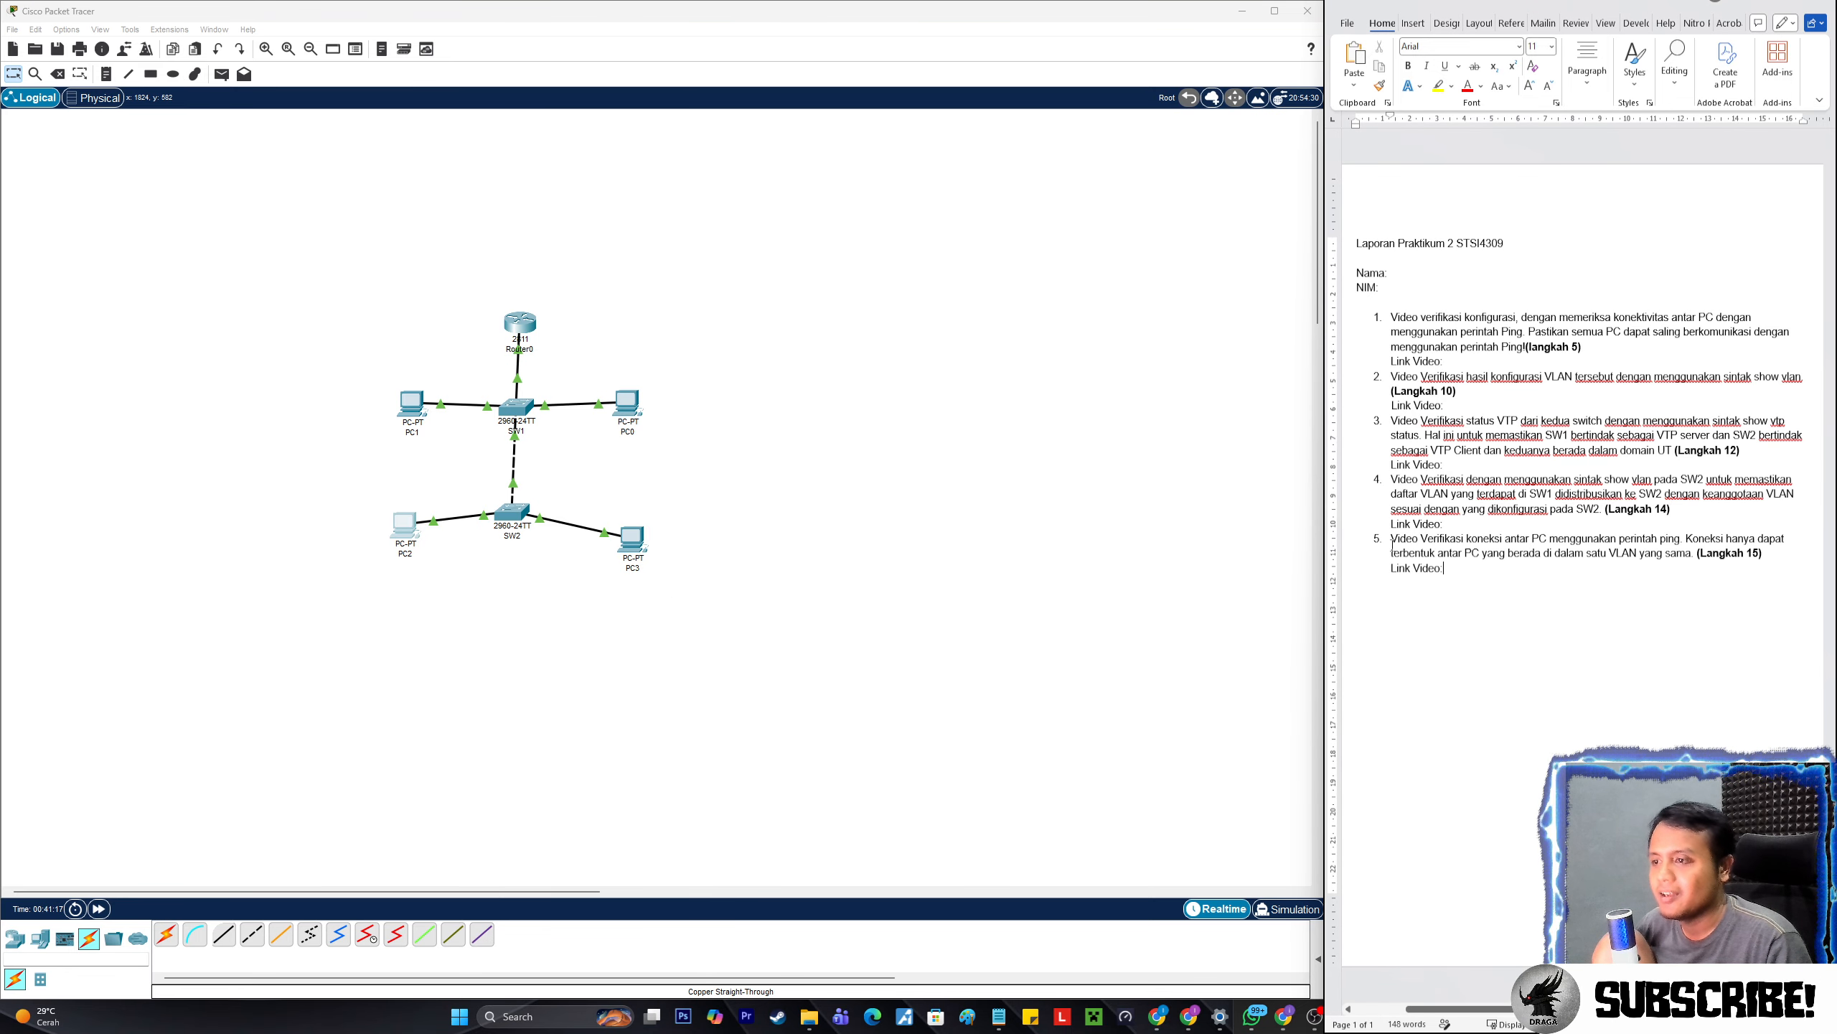
- Highlight the item 5 requirement about ping connectivity within the same VLAN in the Word report
left_click_drag(1391, 539, 1696, 559)
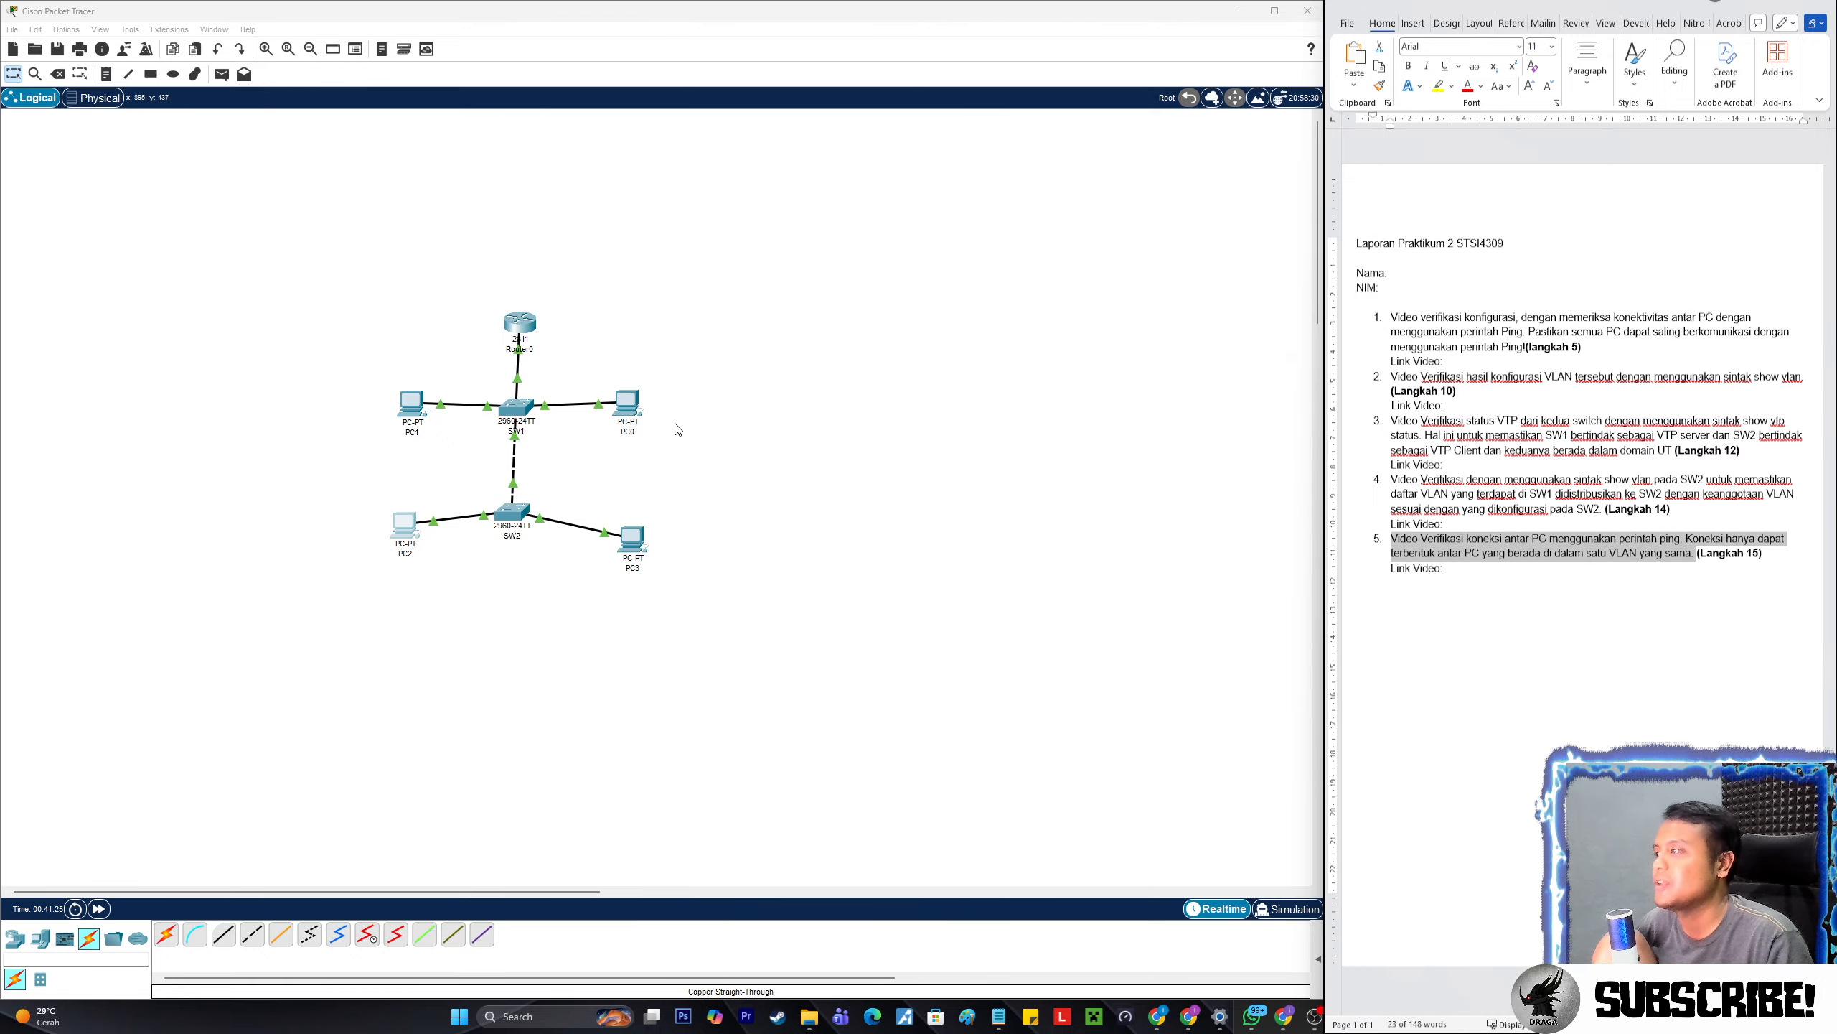
left_click(759, 419)
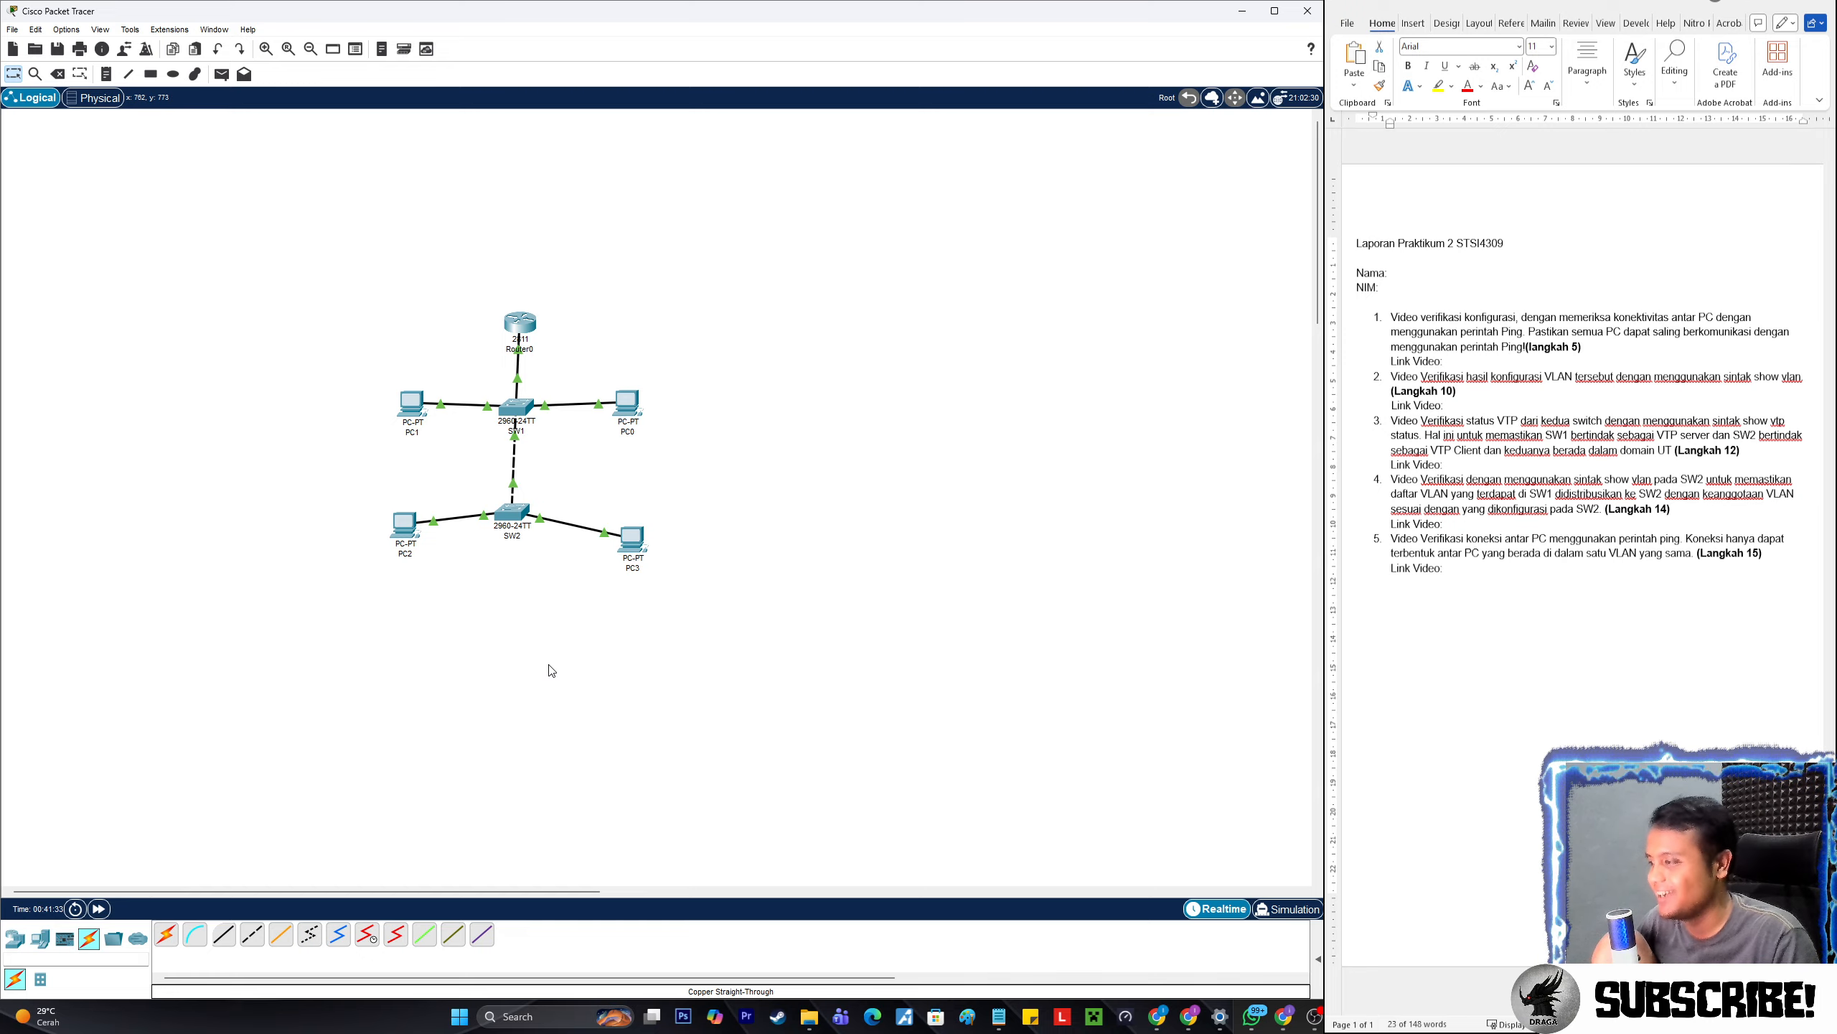
scroll(544, 681, "up", 2)
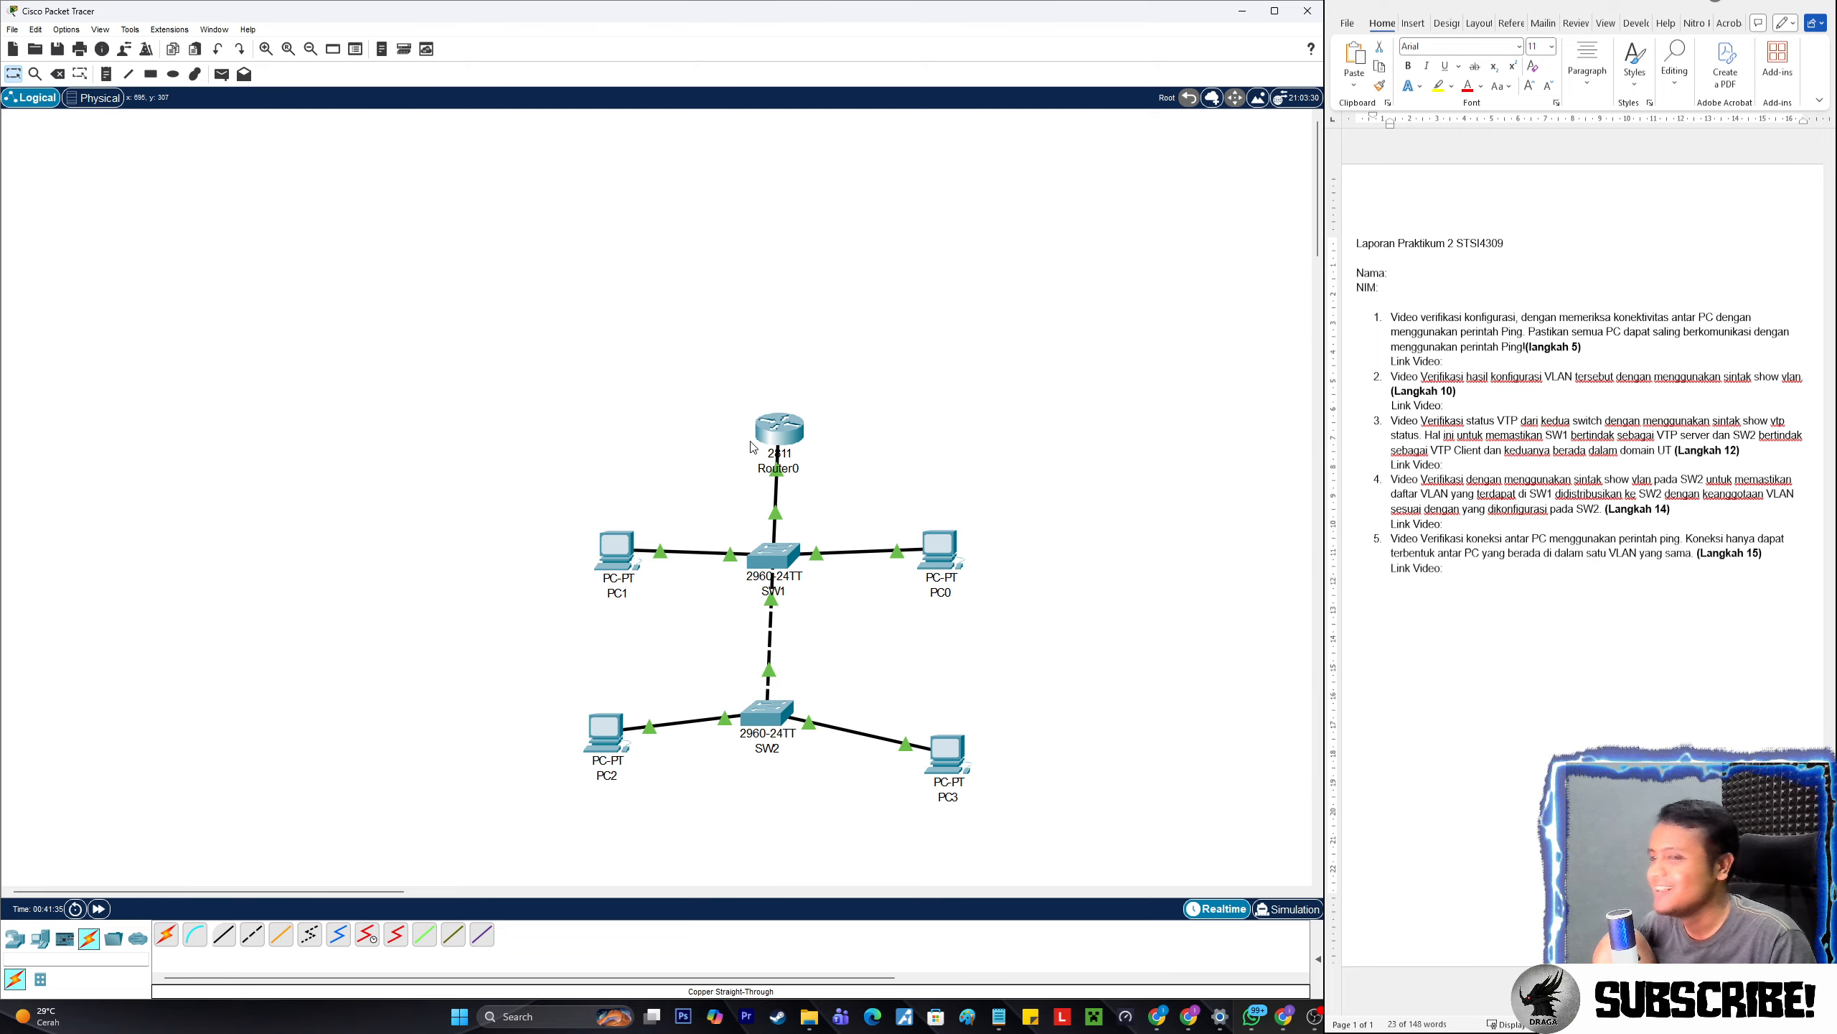
left_click(940, 549)
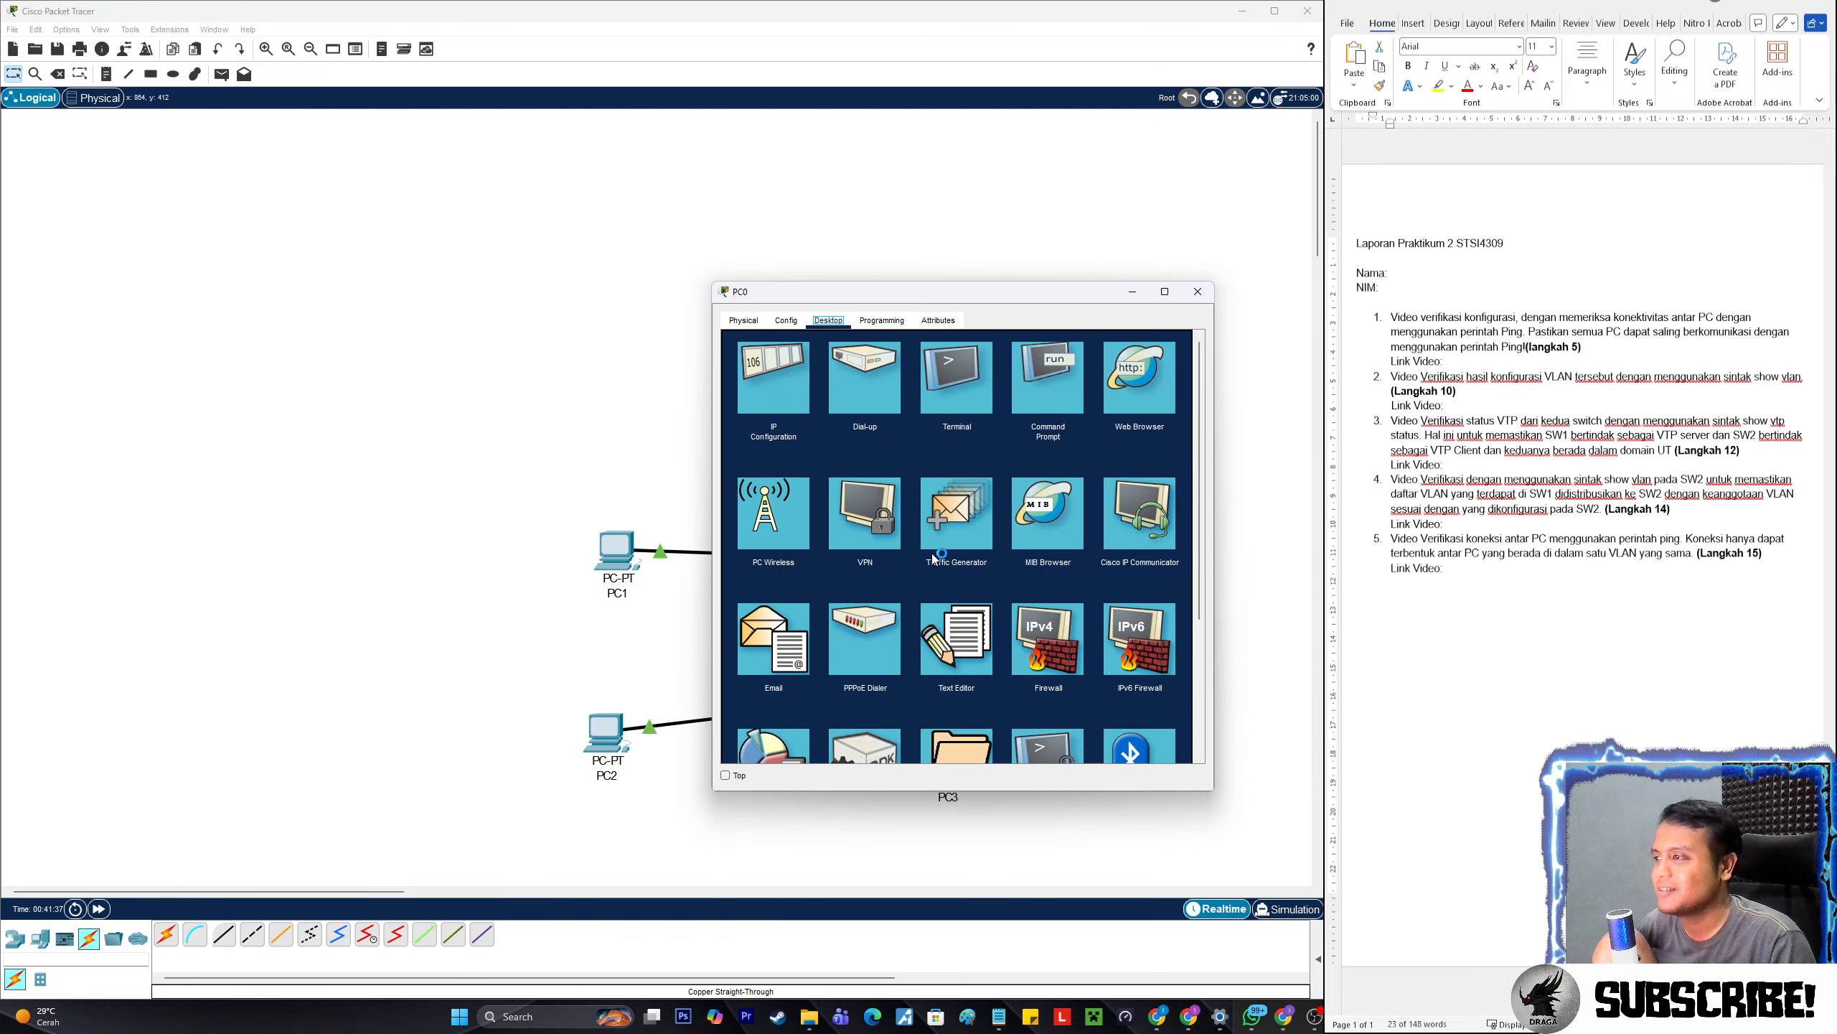
left_click(1197, 290)
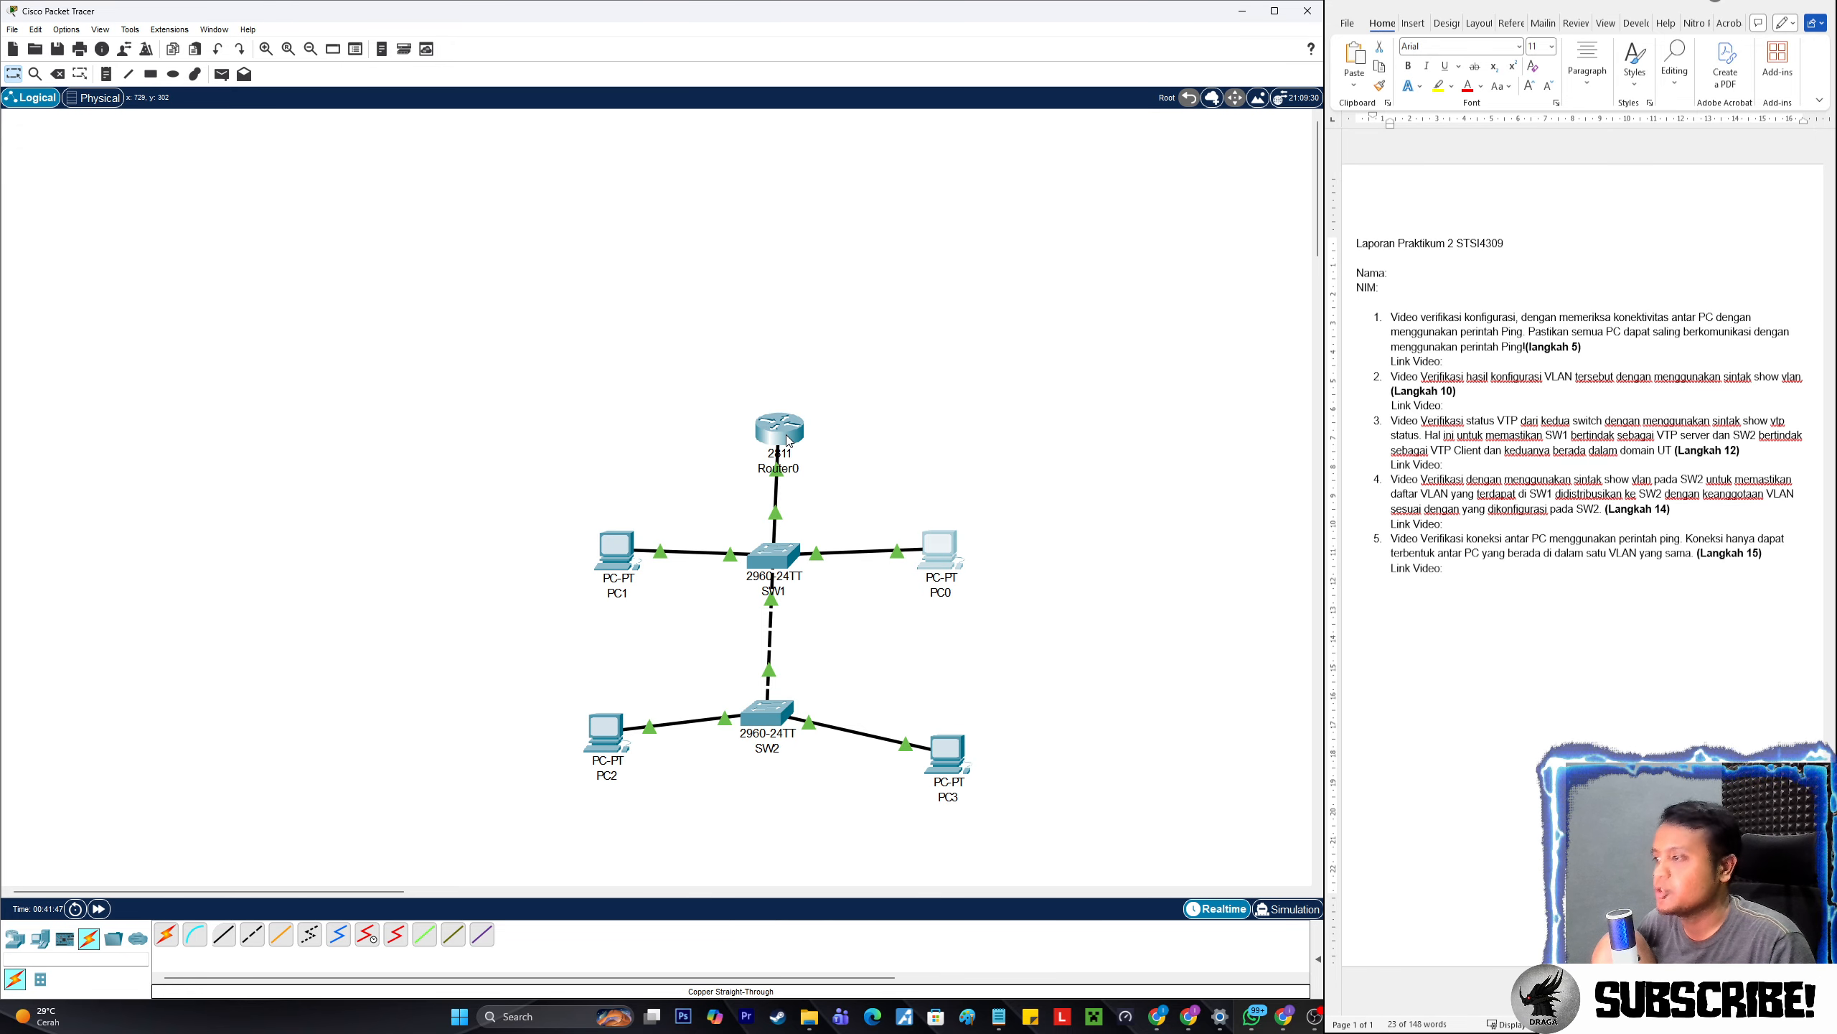
mouse_move(784, 437)
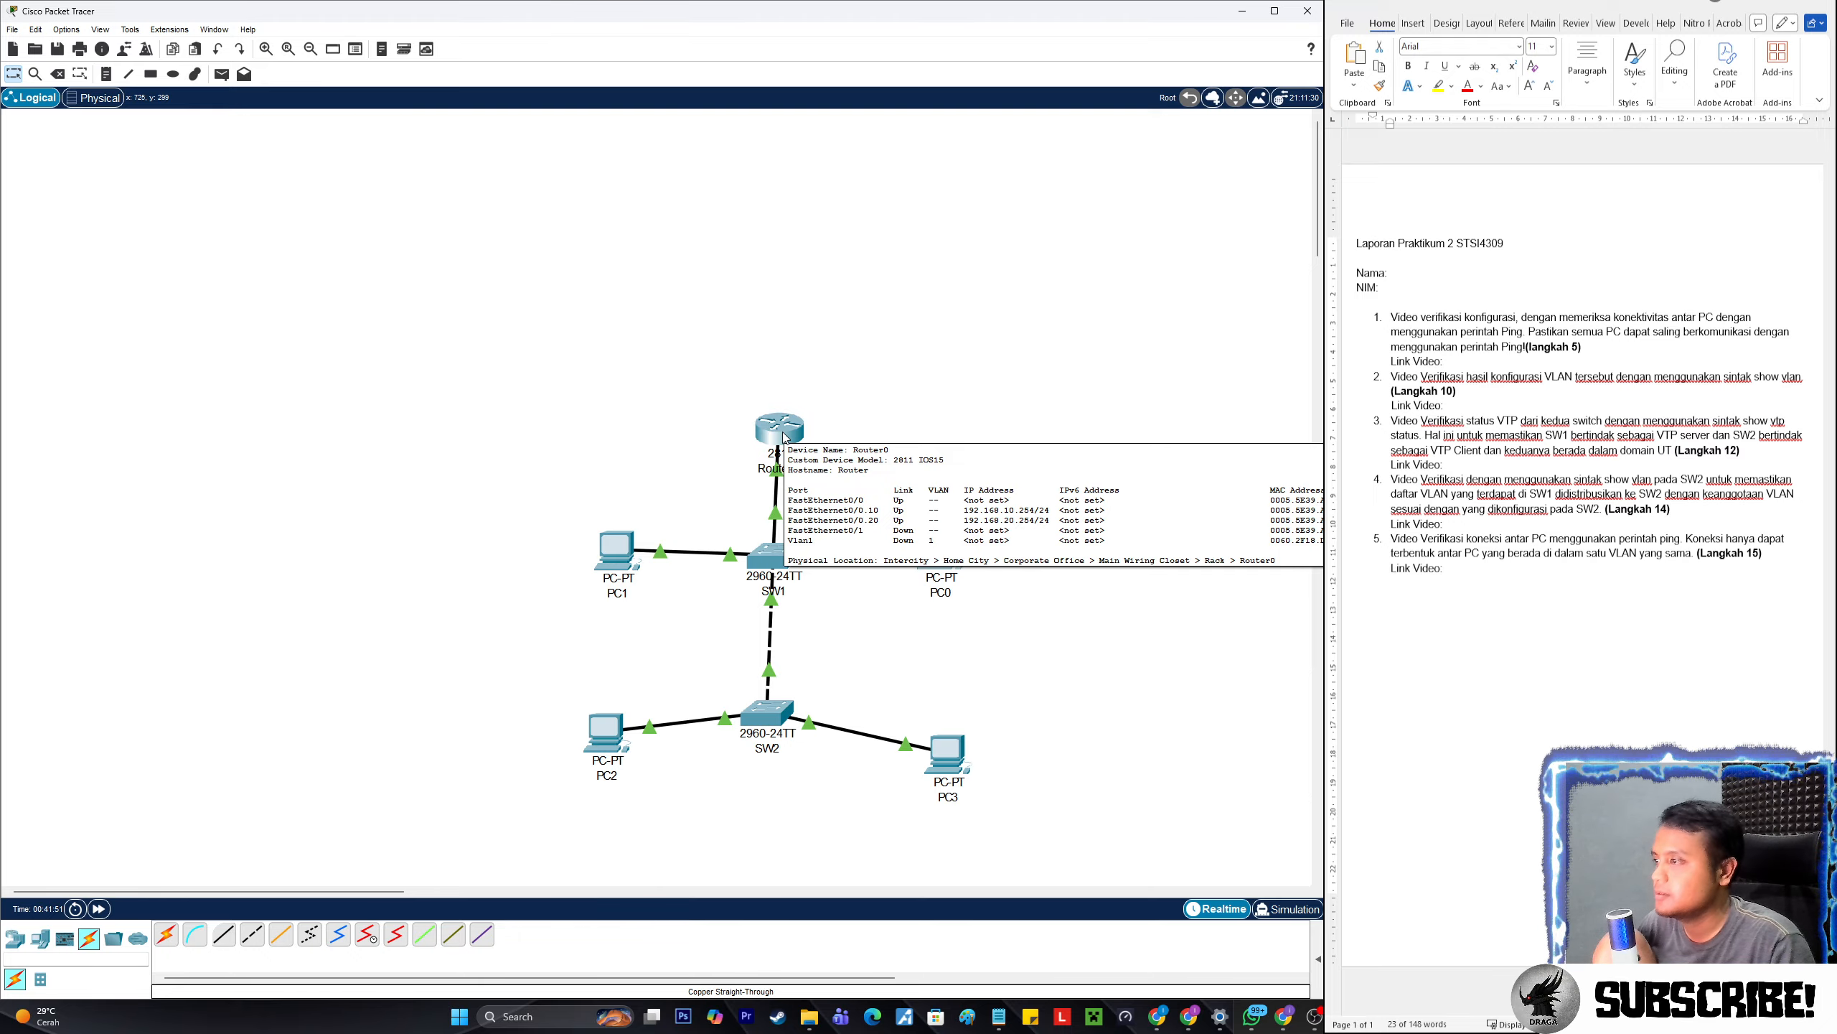
left_click(57, 74)
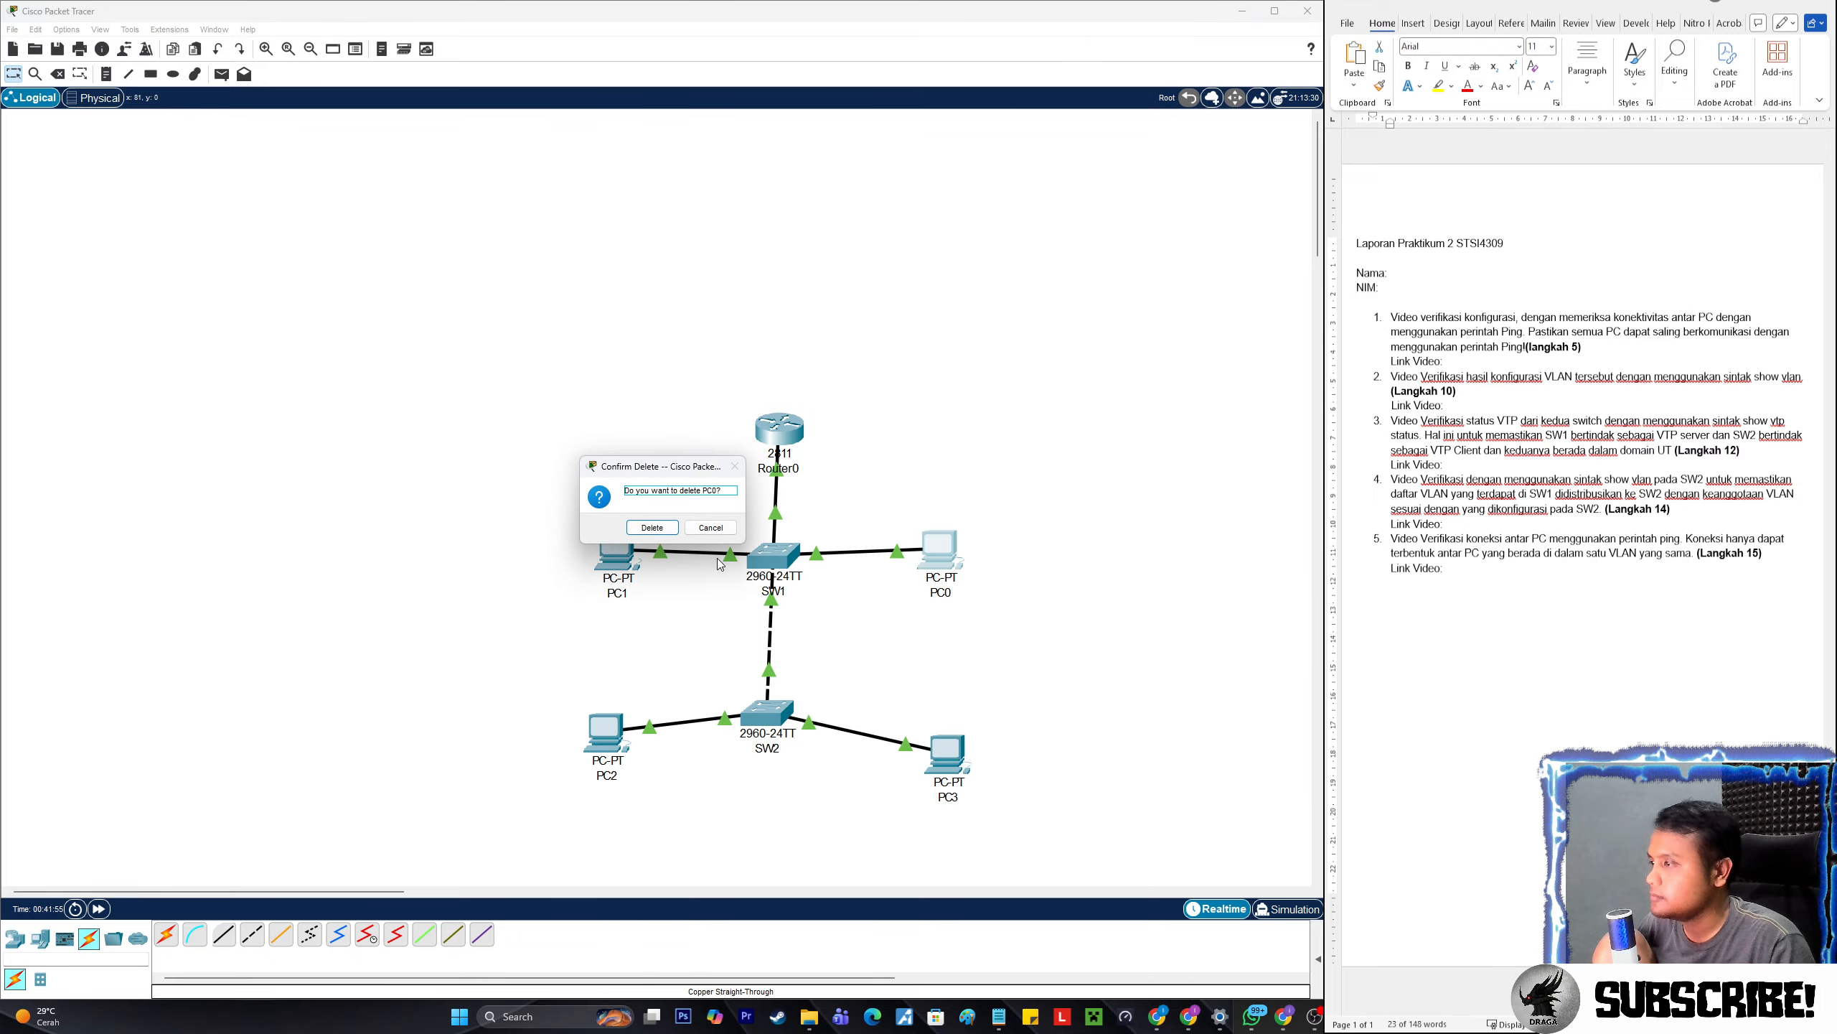
left_click(711, 527)
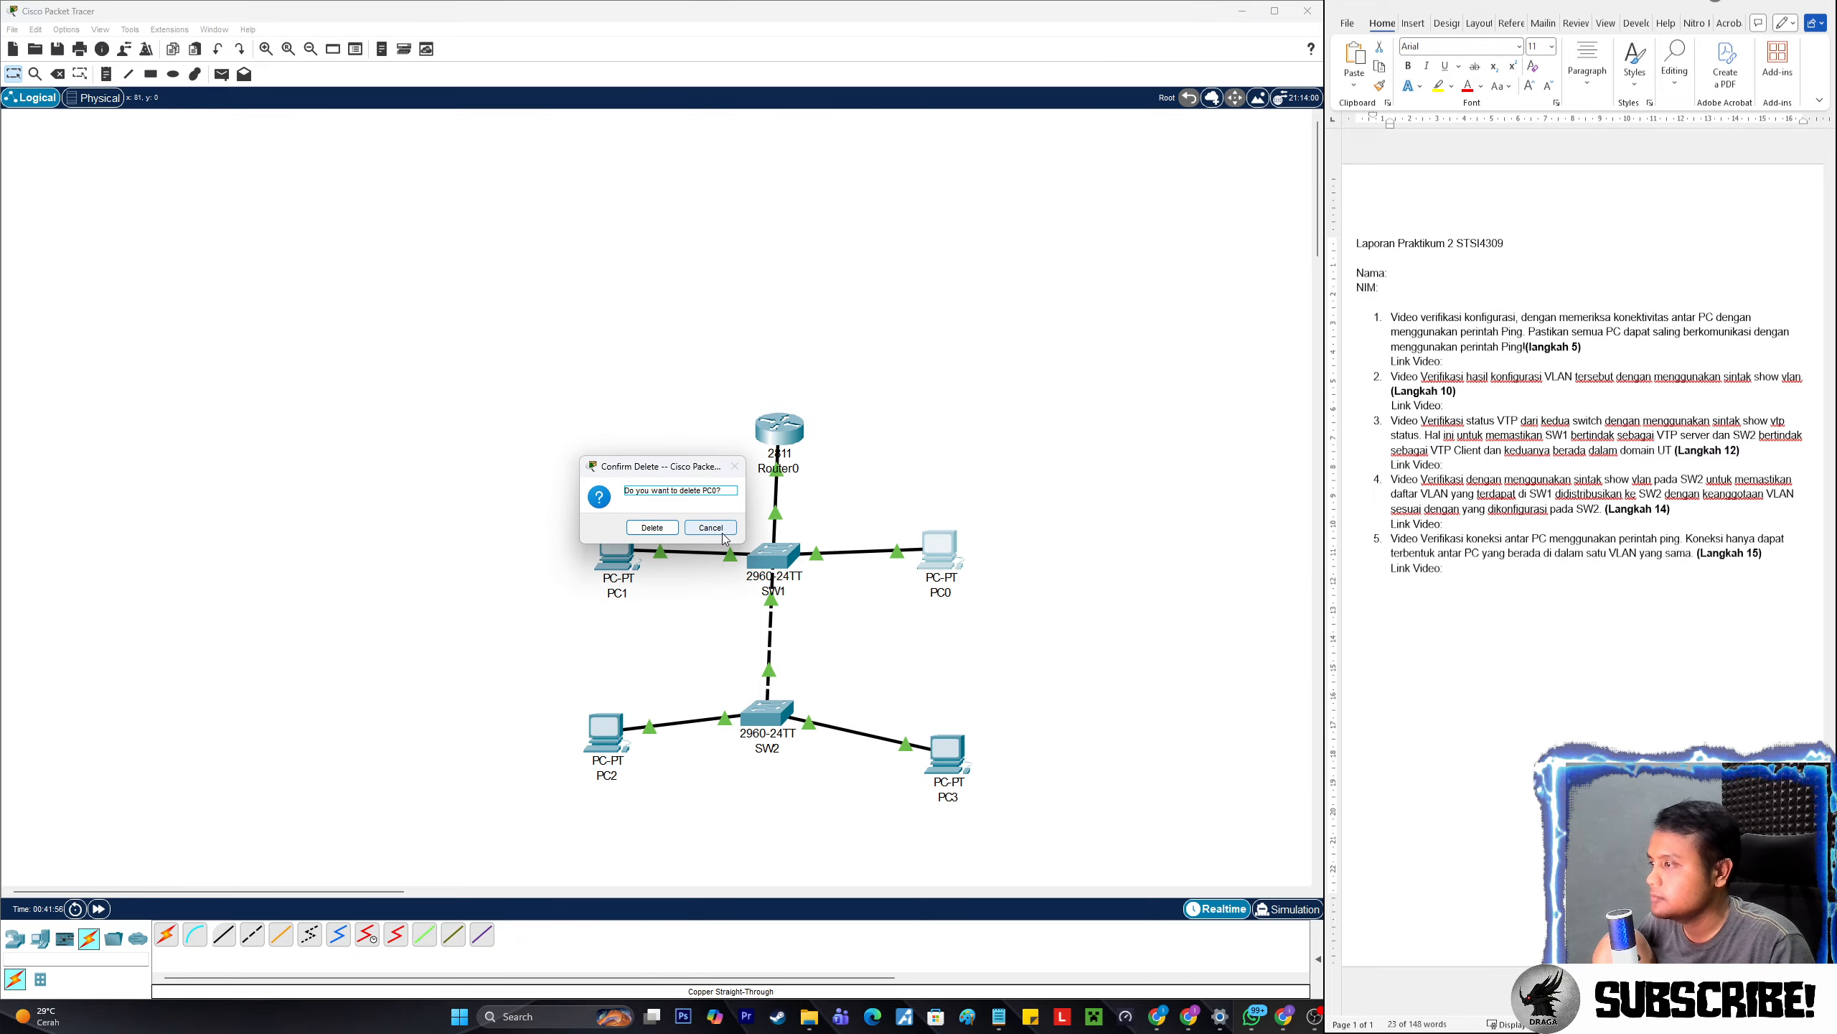
left_click(789, 422)
left_click(1201, 293)
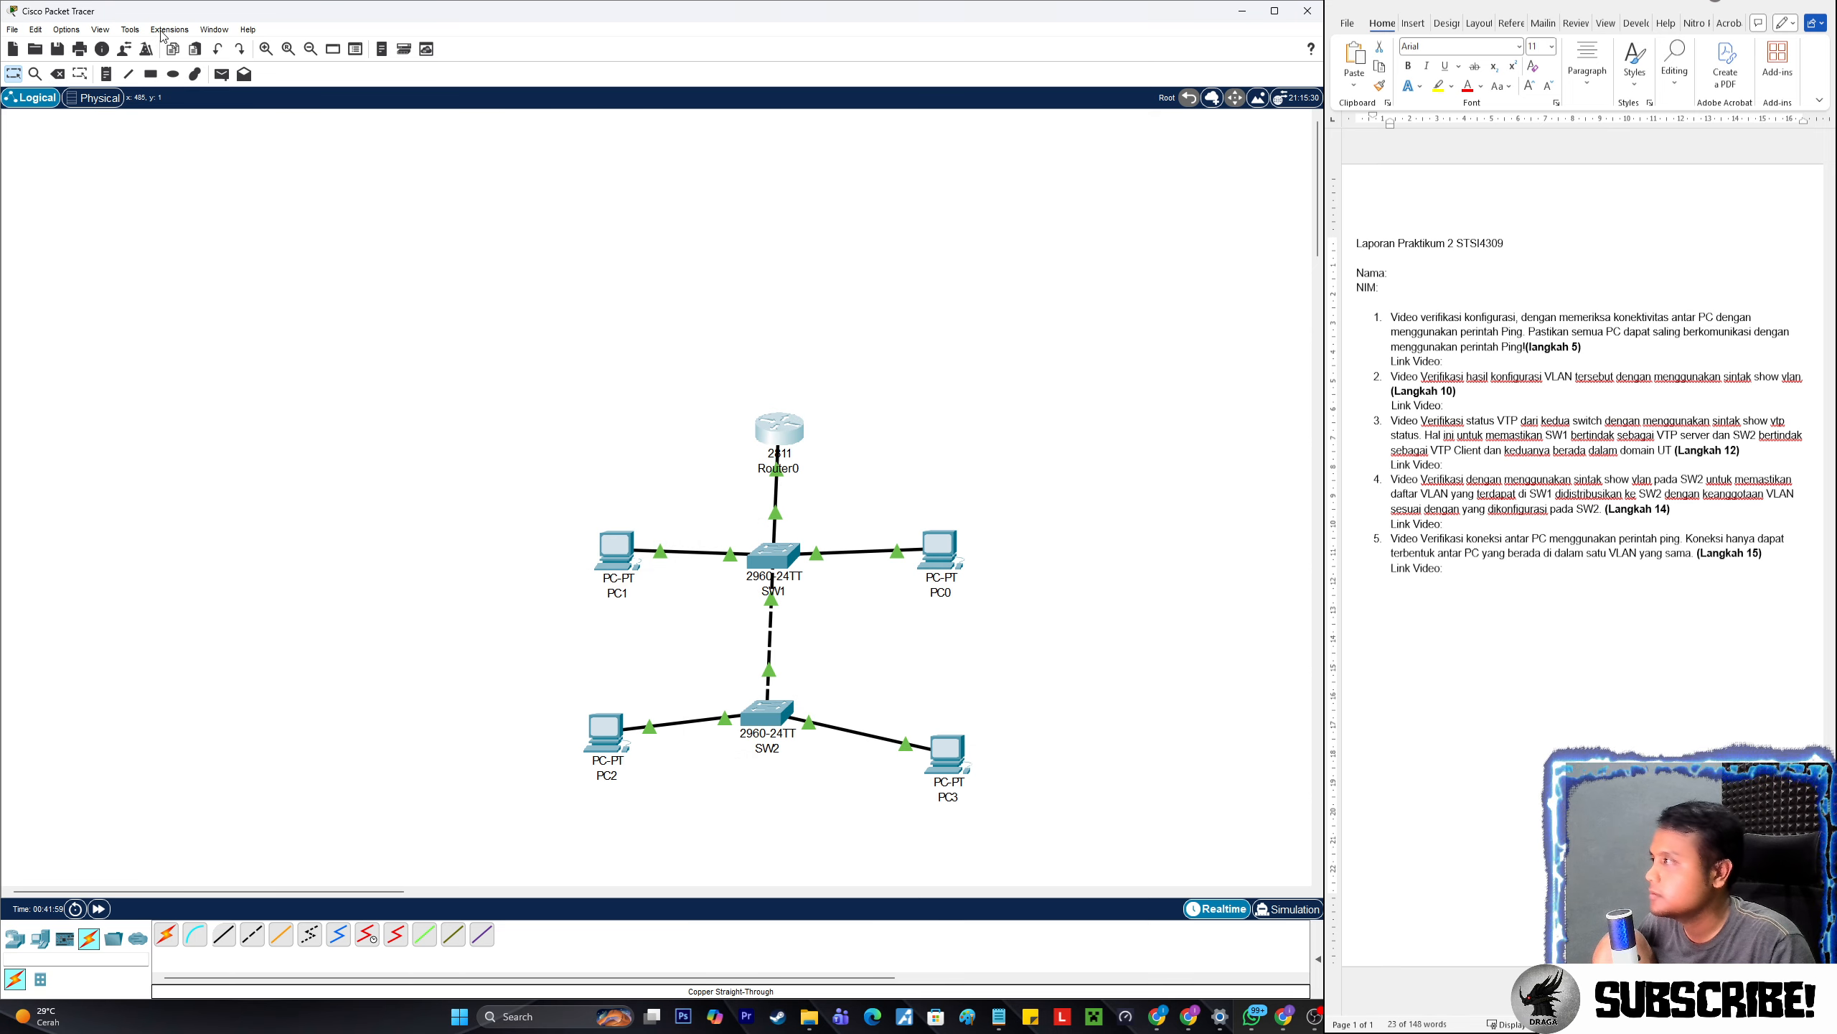
- Delete Router0 from the topology and return to the selection tool
left_click(57, 74)
left_click(778, 429)
left_click(653, 528)
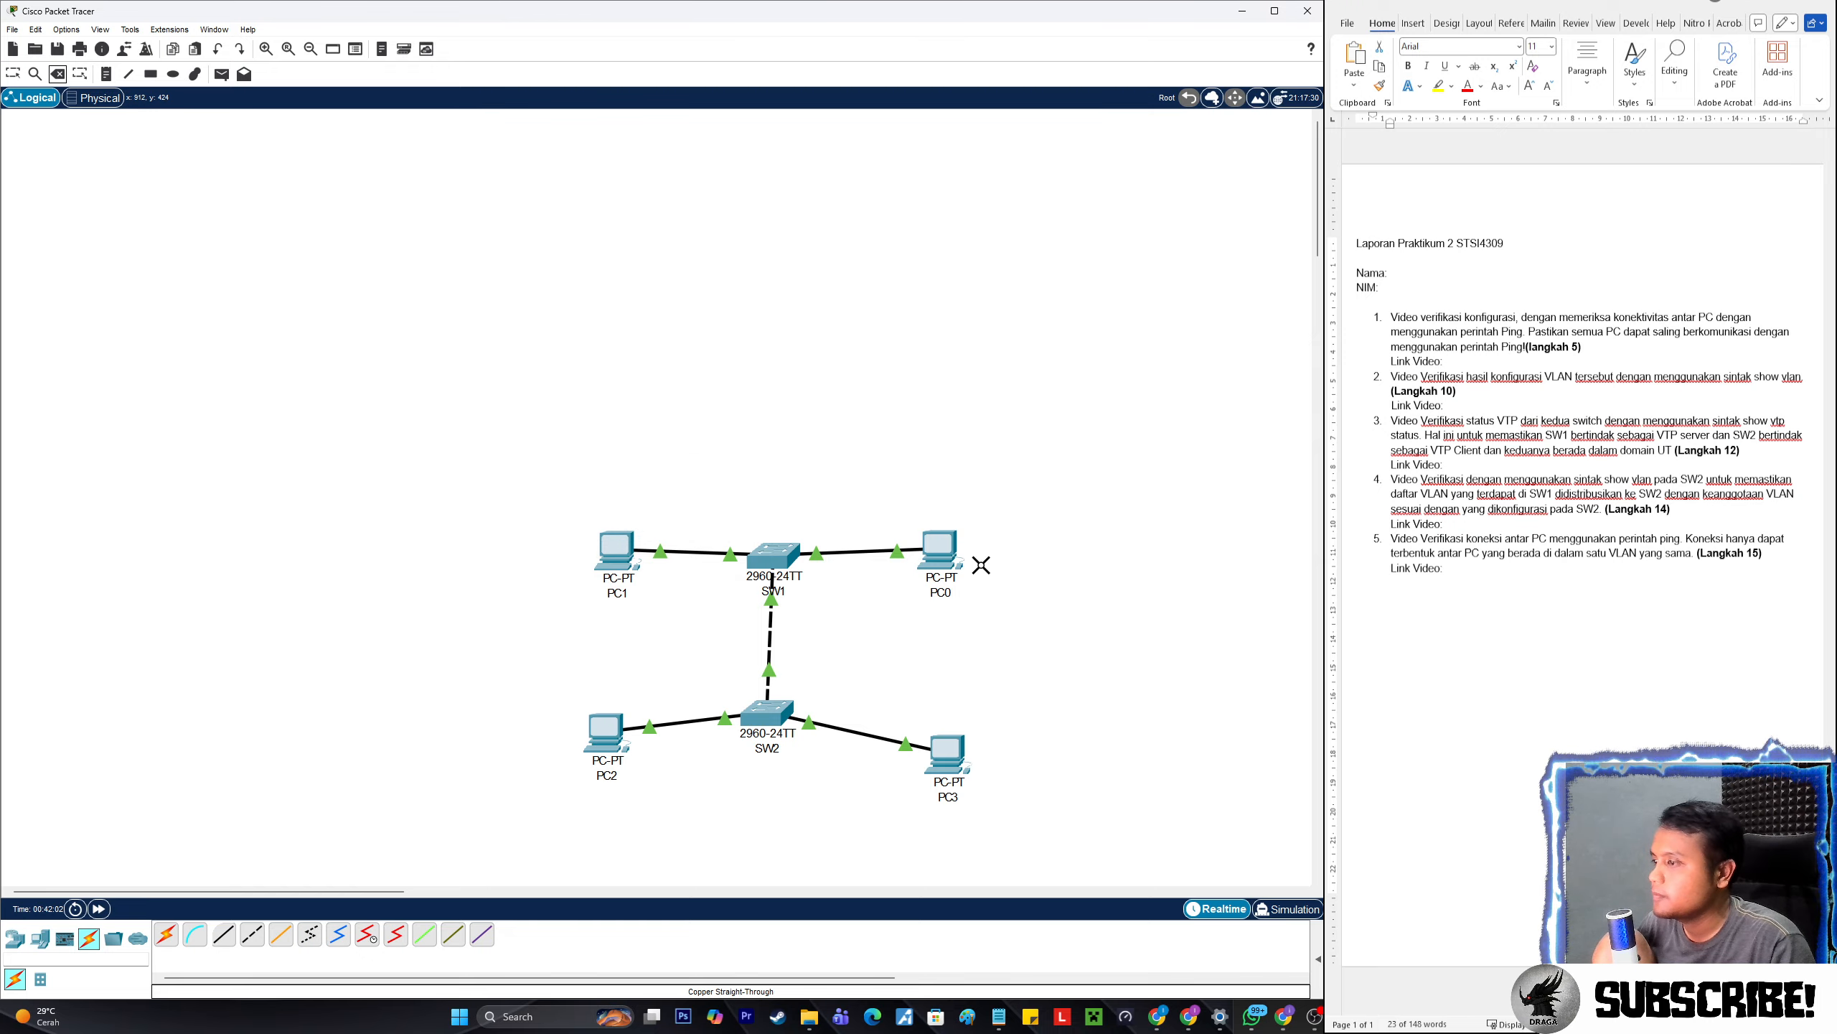
left_click(18, 75)
- Ping 192.168.20.1 and 192.168.10.2 from PC0's command prompt to test both VLANs without the router
left_click(940, 559)
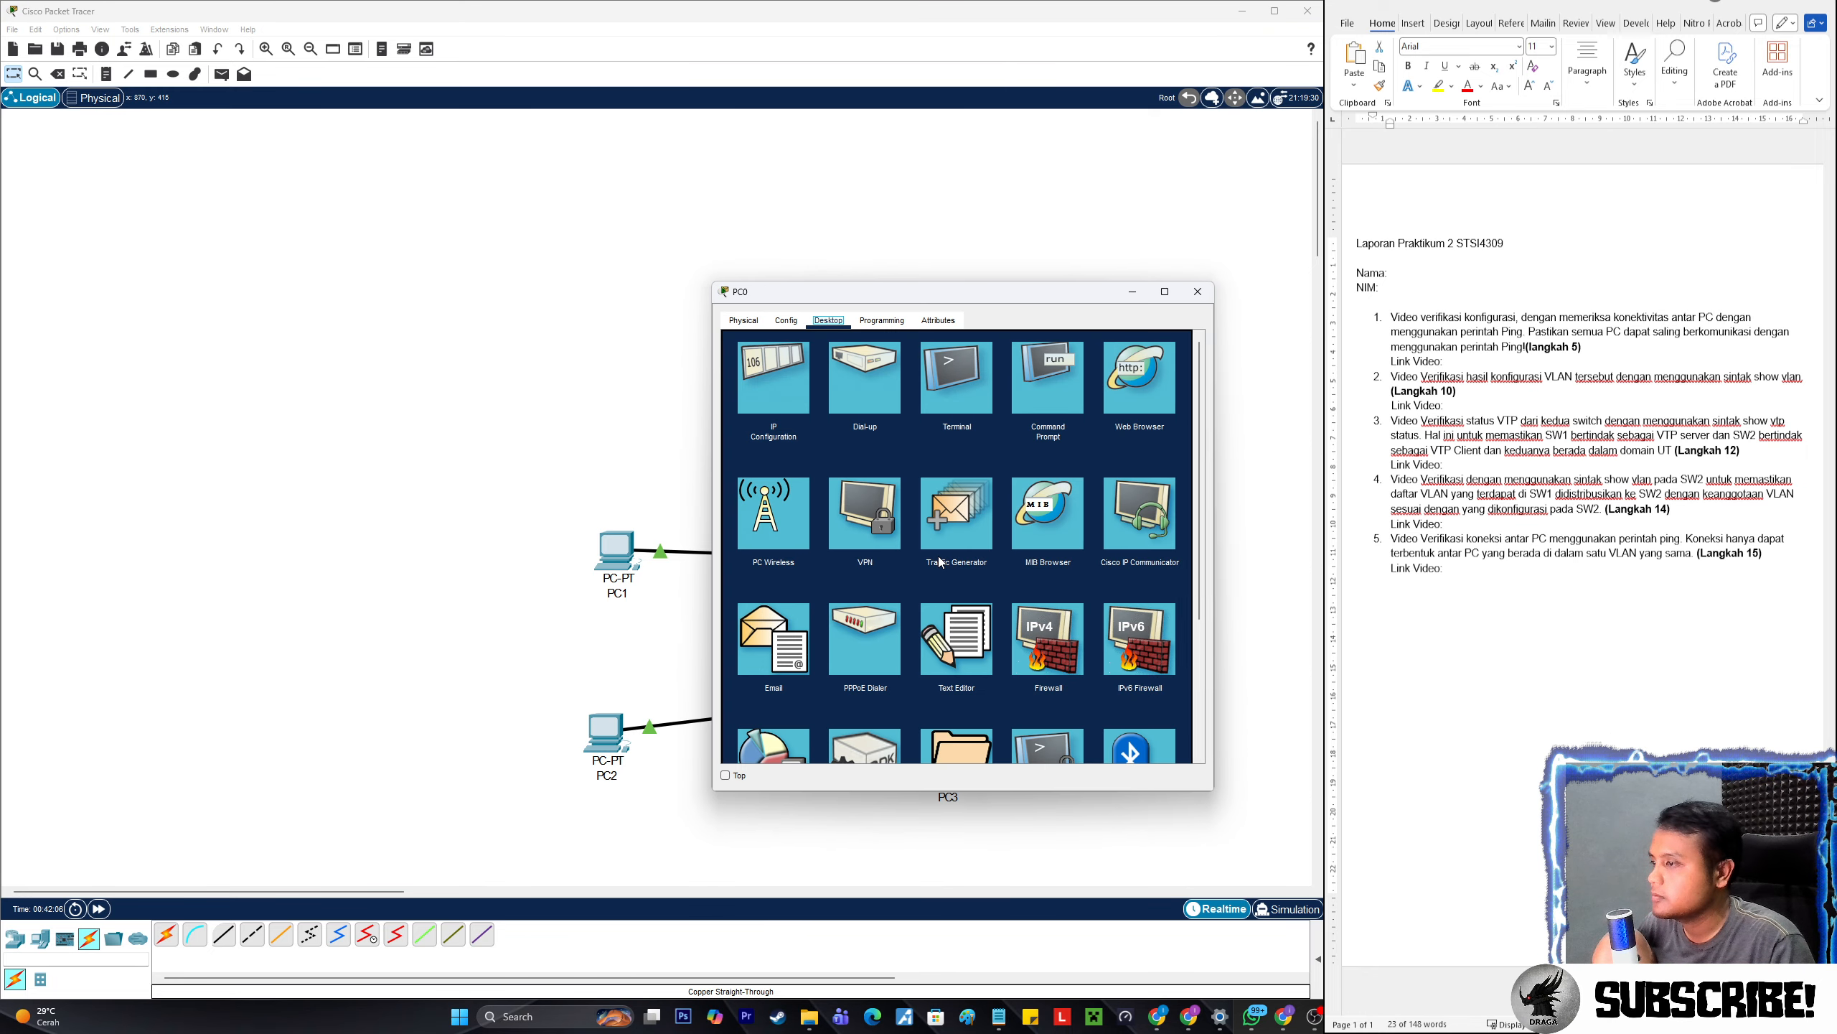
left_click(1042, 411)
type("ping 192.16")
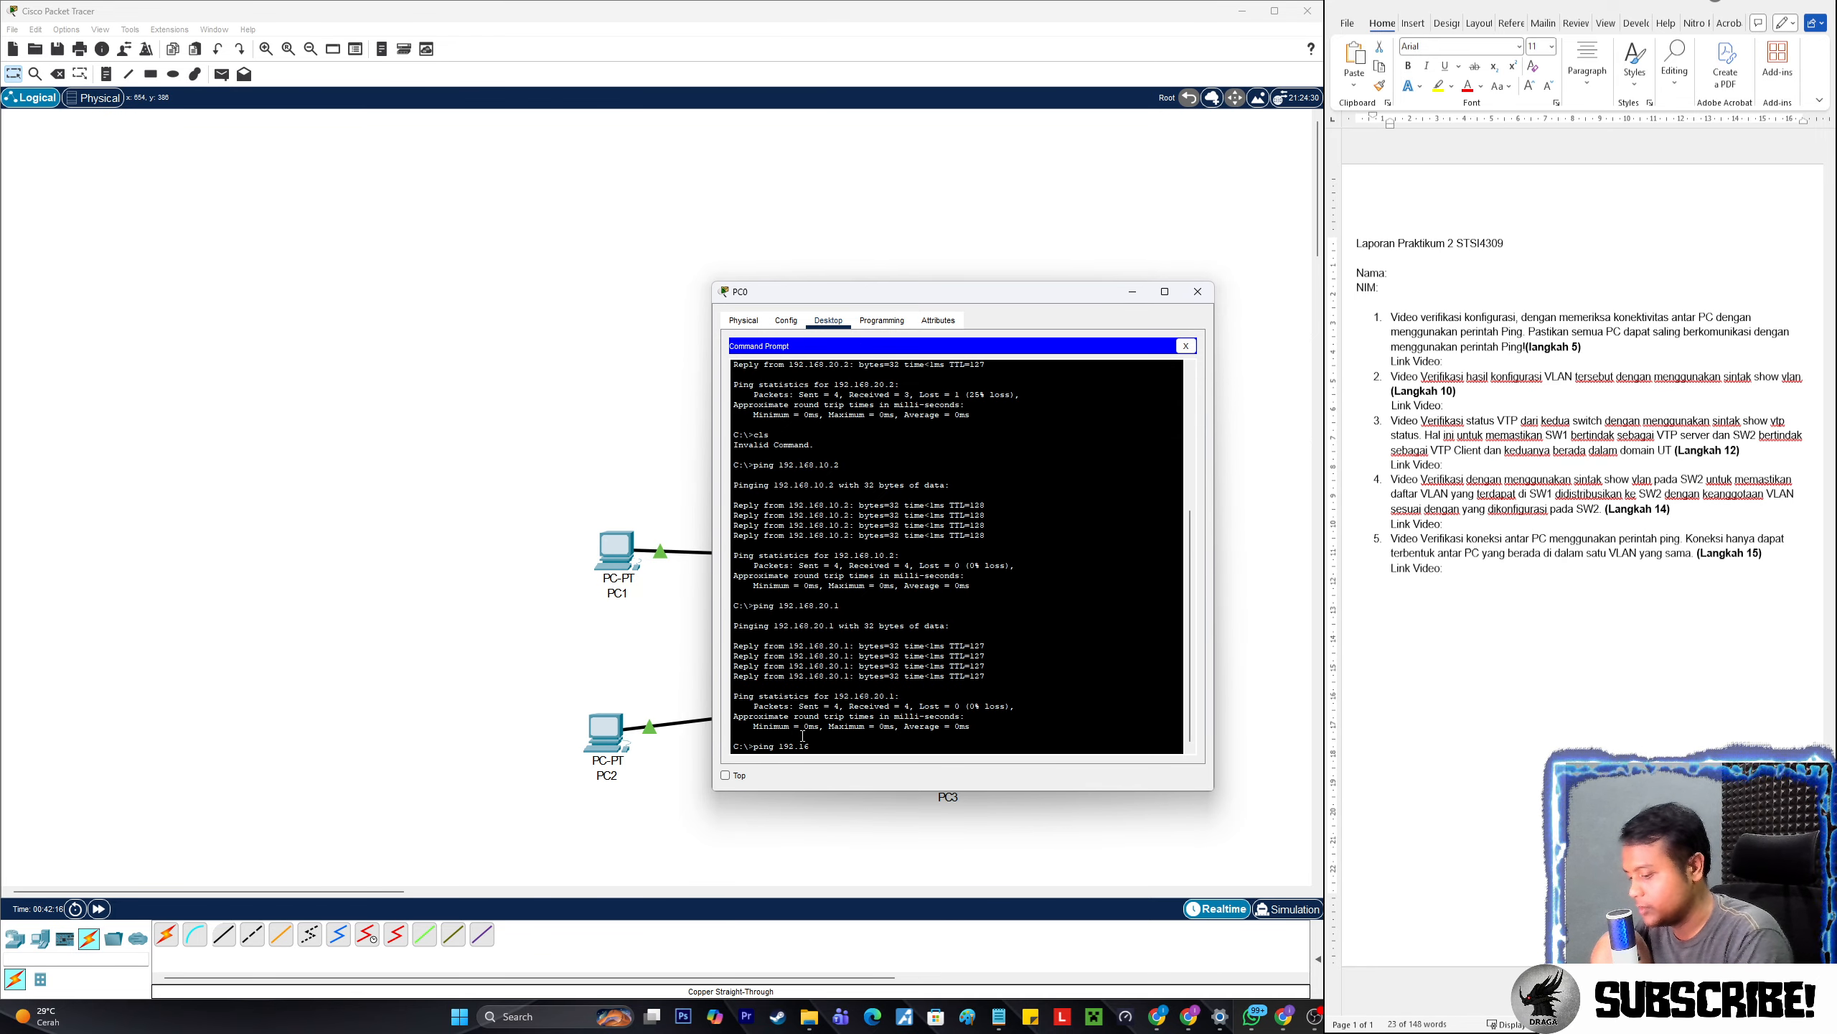
type("8.20.1")
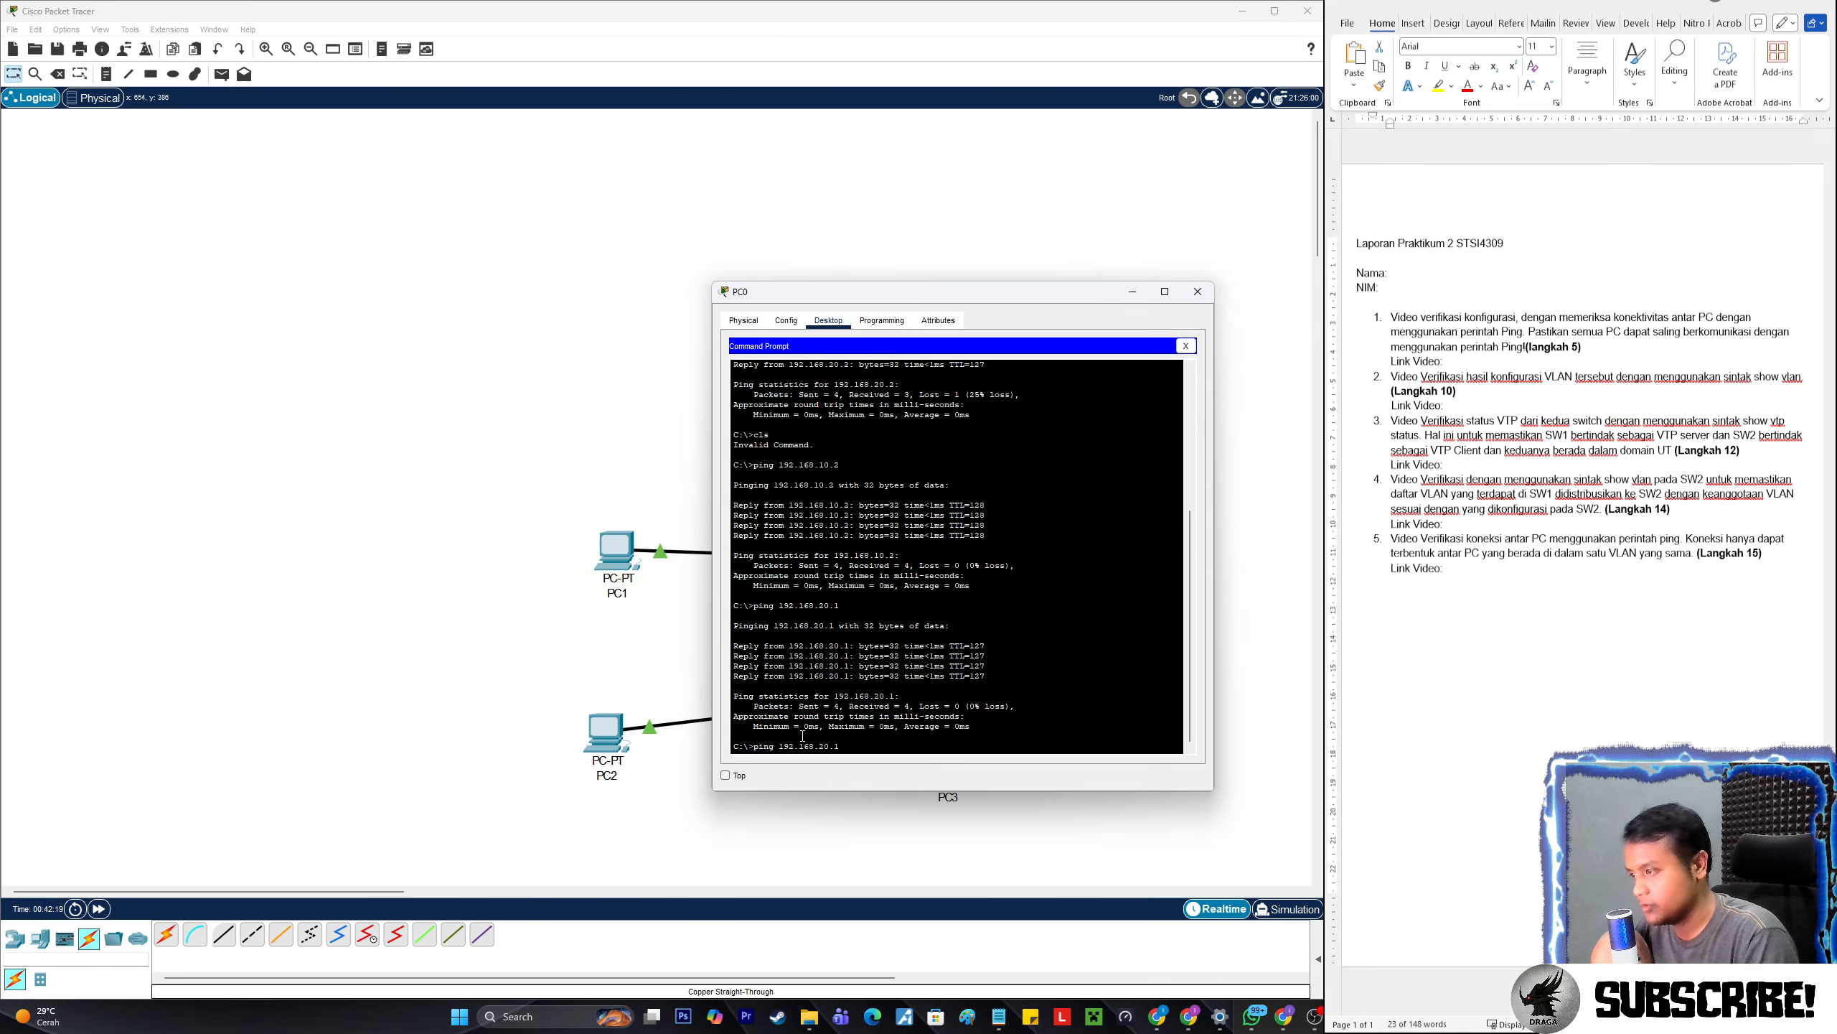
key("Return")
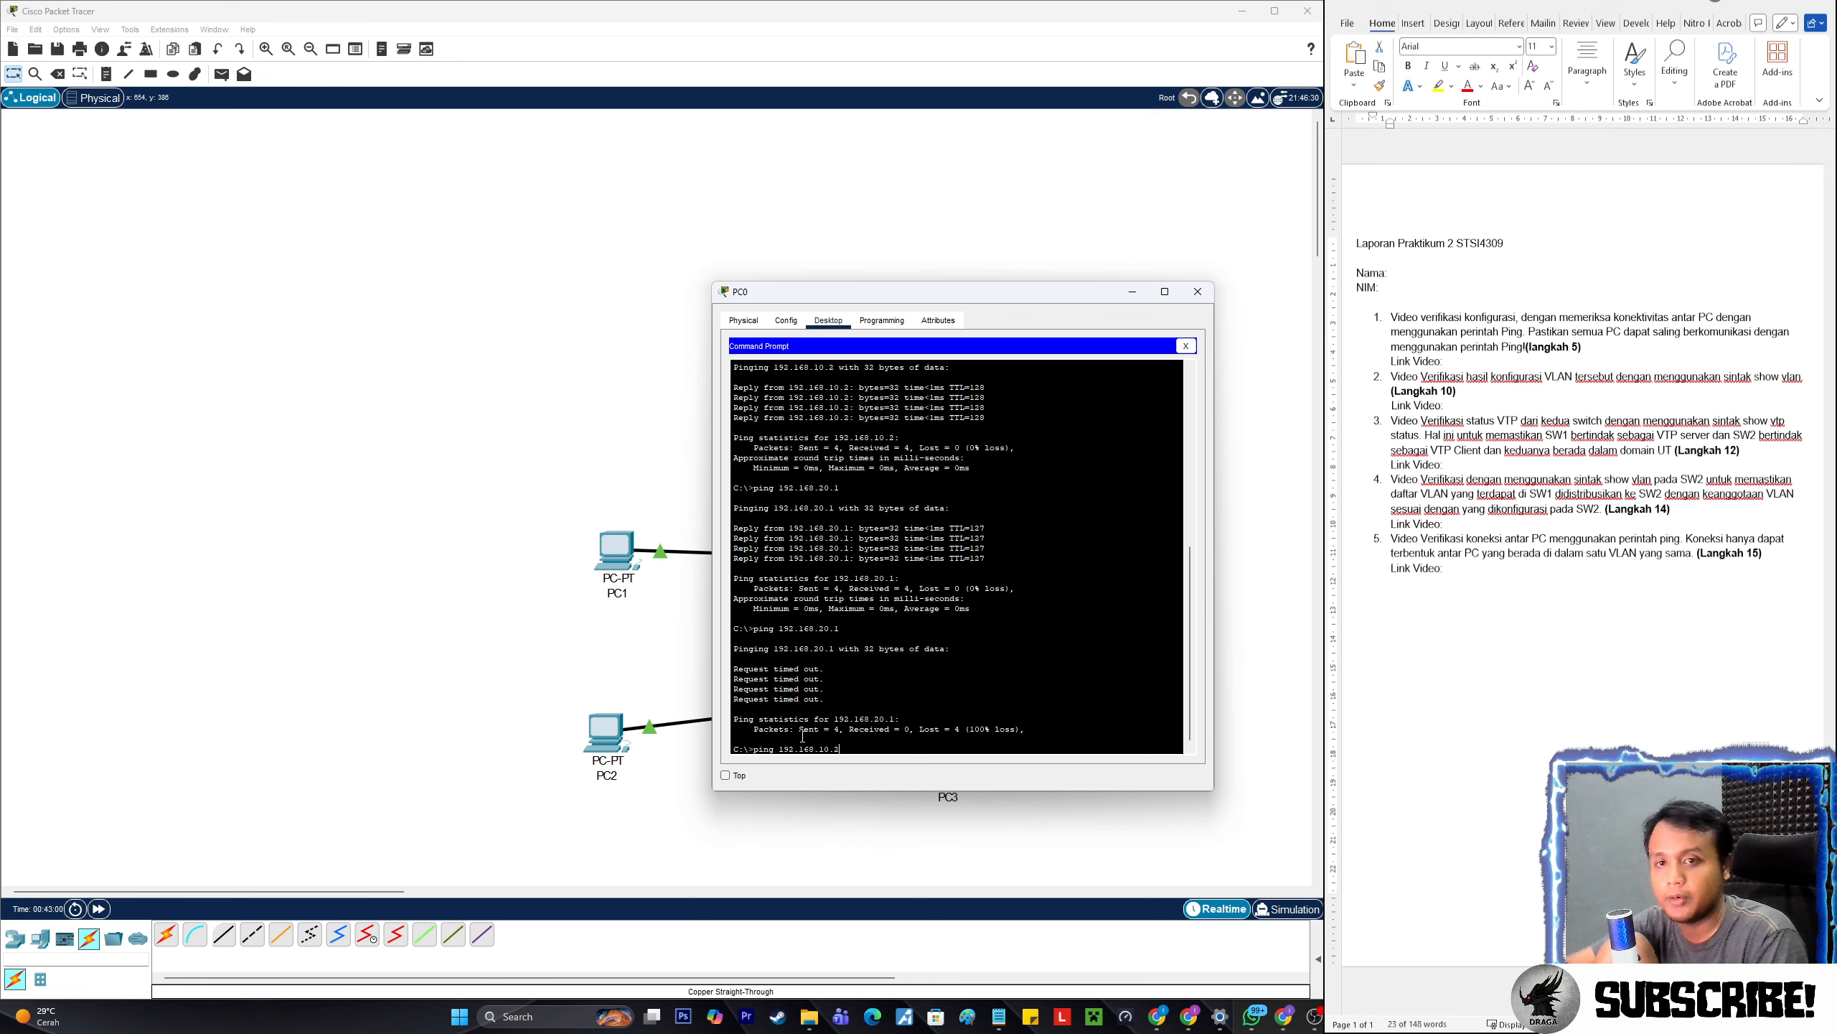
key("Return")
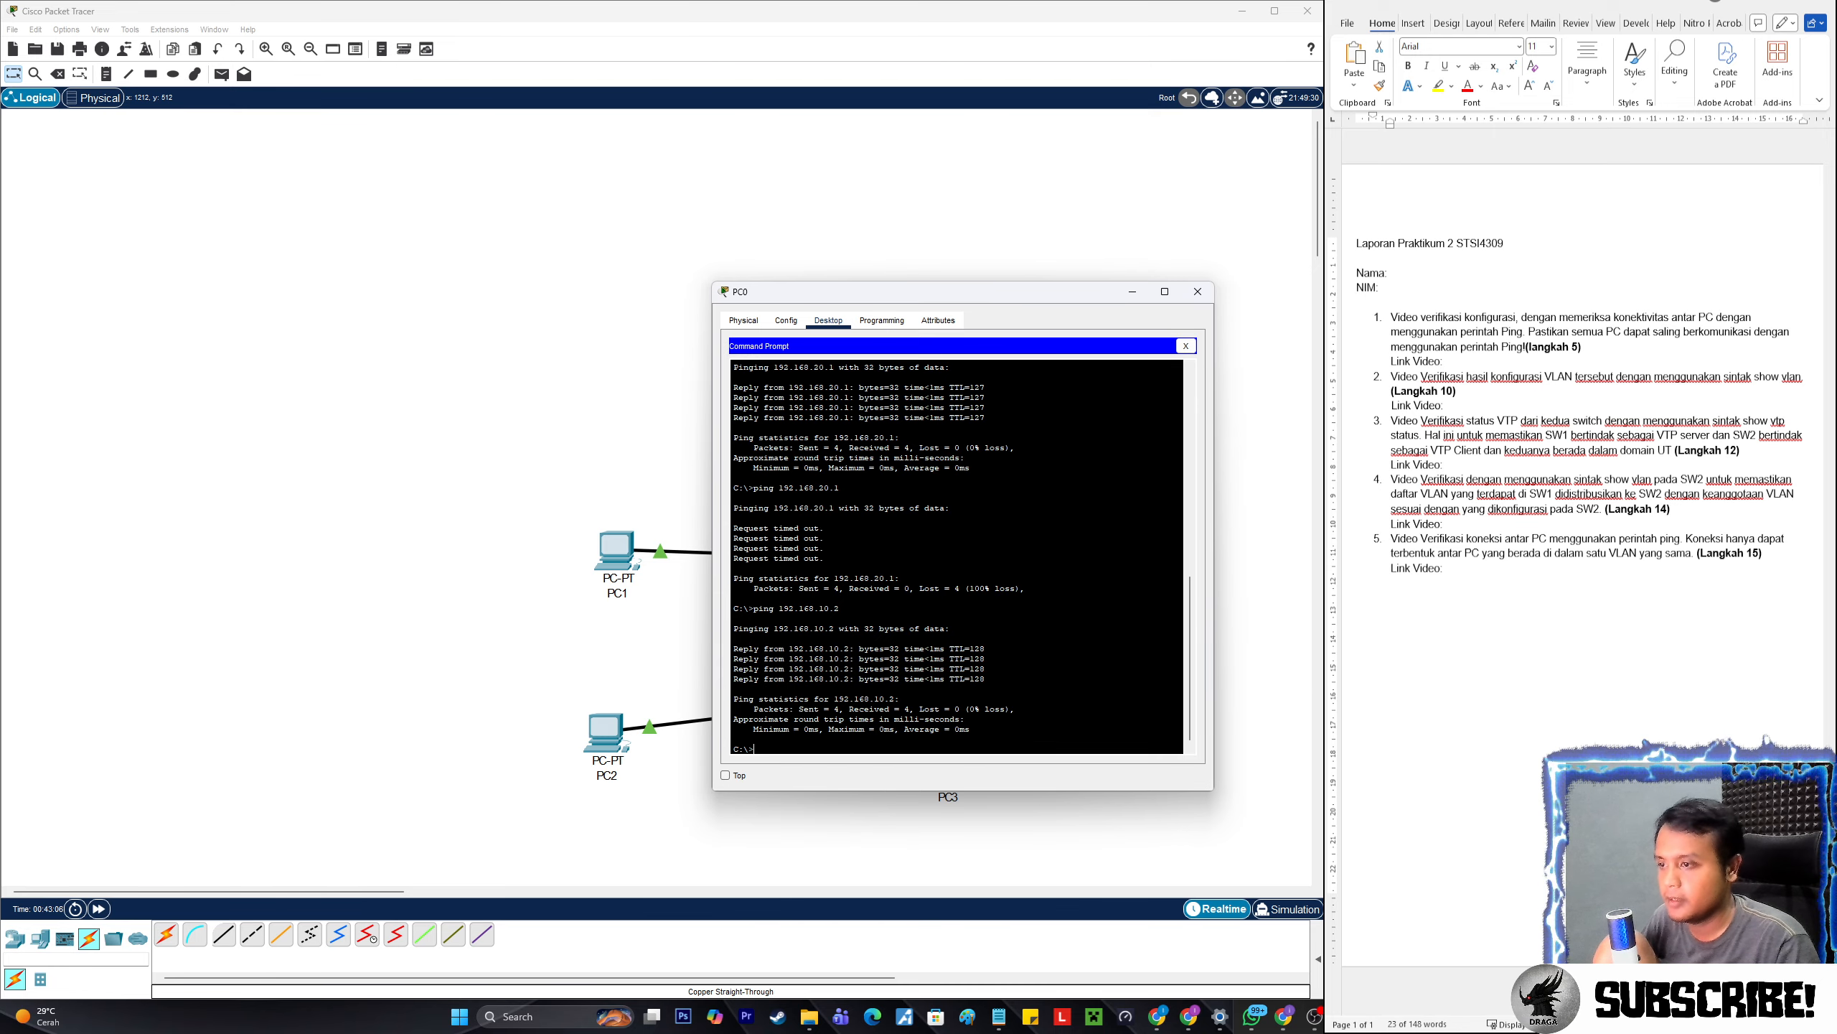
- Review the item 5 ping verification requirement (Langkah 15) in the Word report
left_click(1426, 567)
left_click(1412, 539)
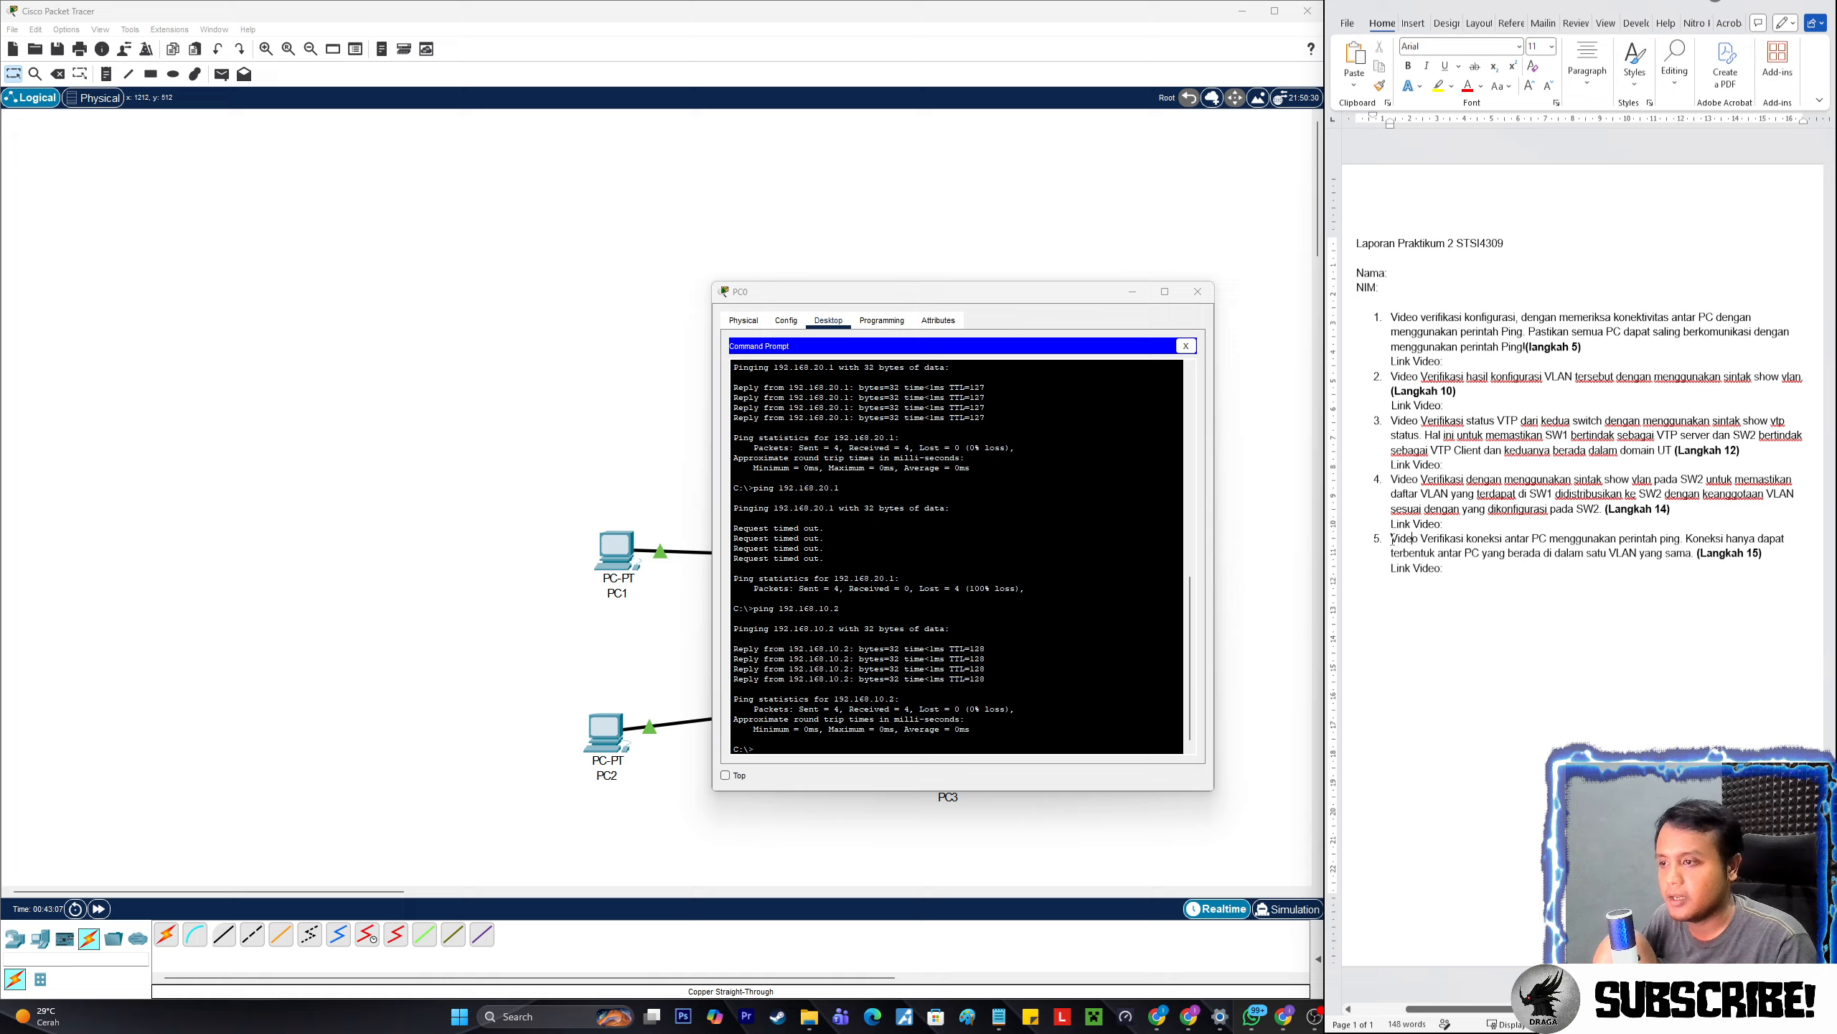
triple_click(1440, 546)
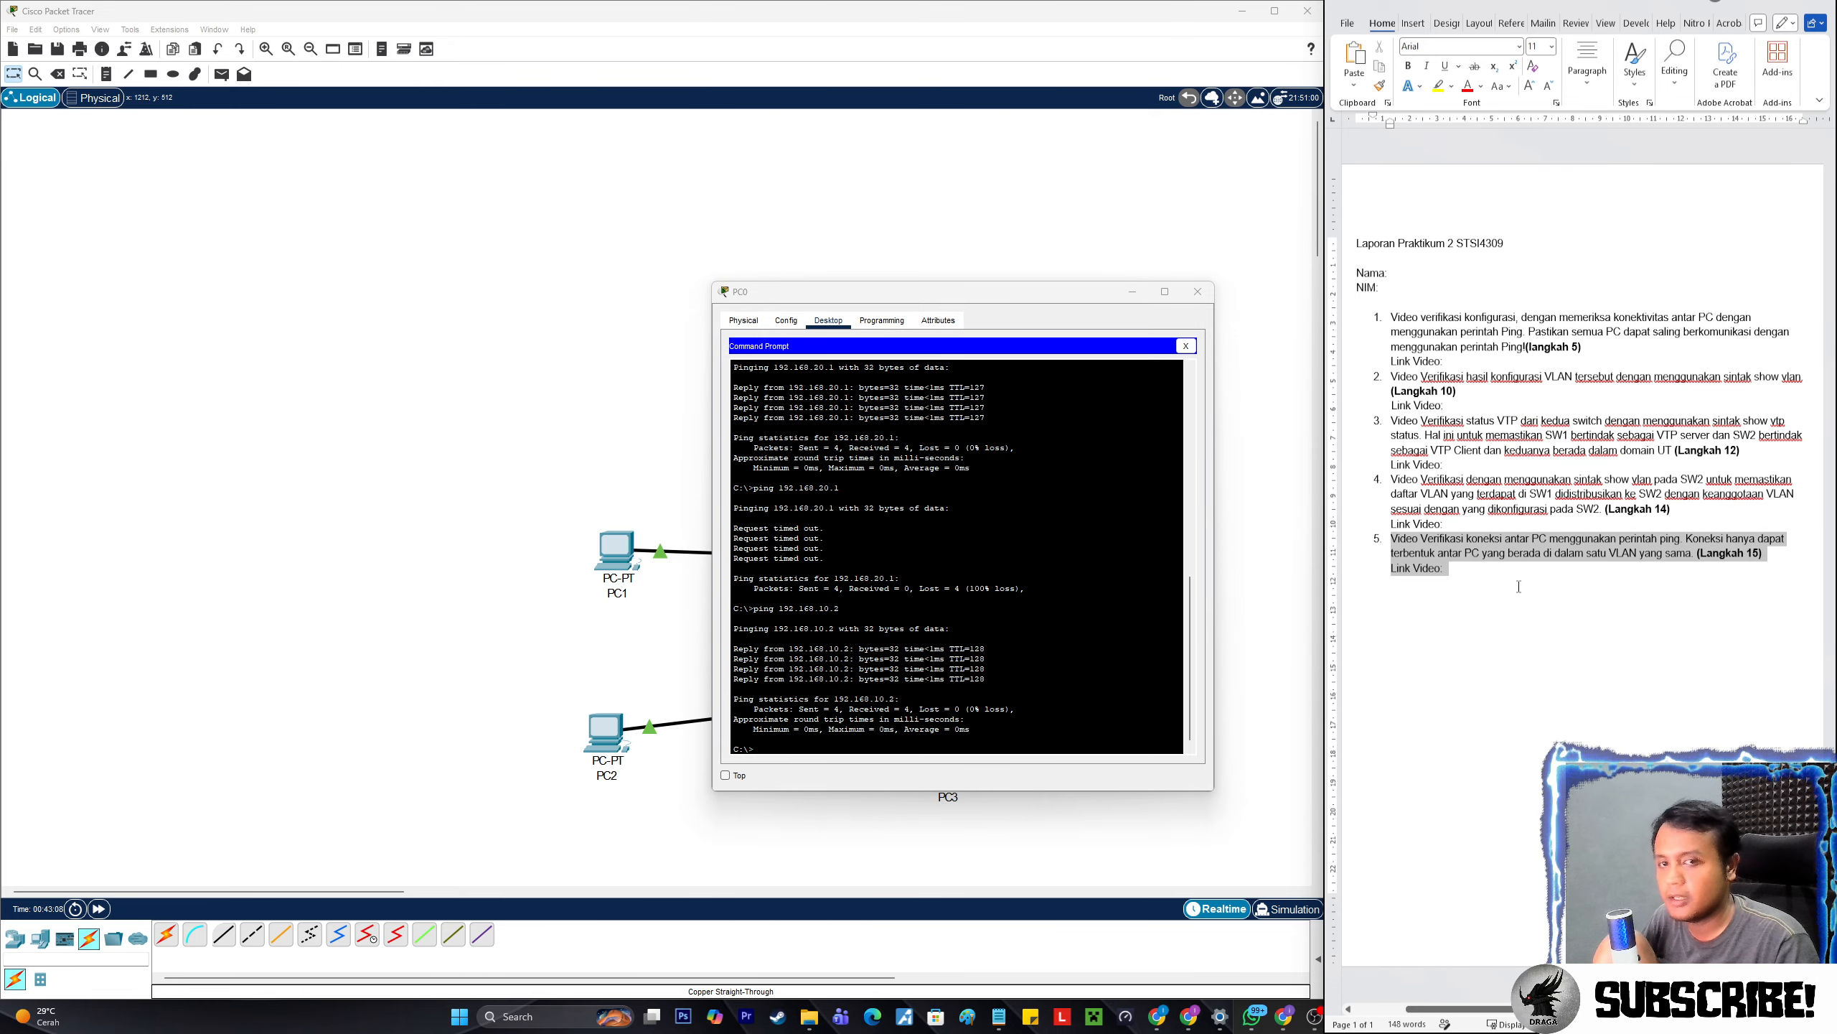
left_click(1756, 539)
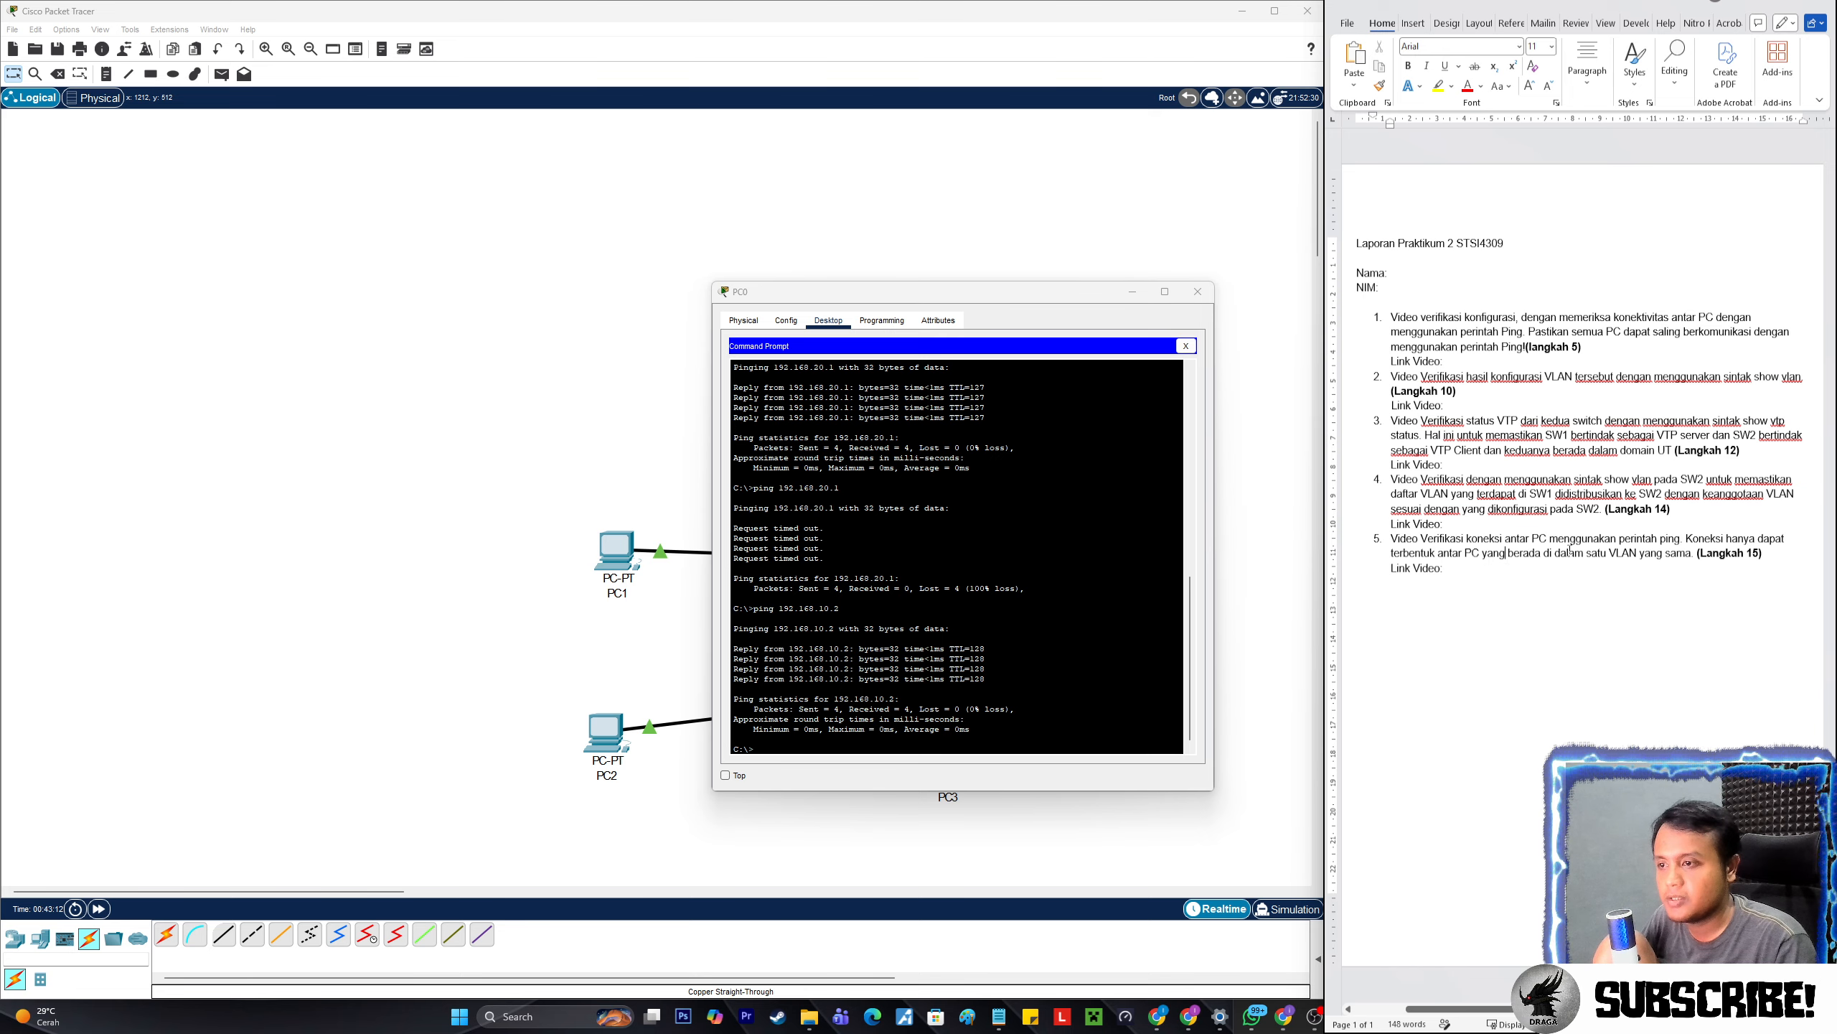
- Close PC0's window and restore the deleted Router0 with its link to SW1
left_click(1198, 290)
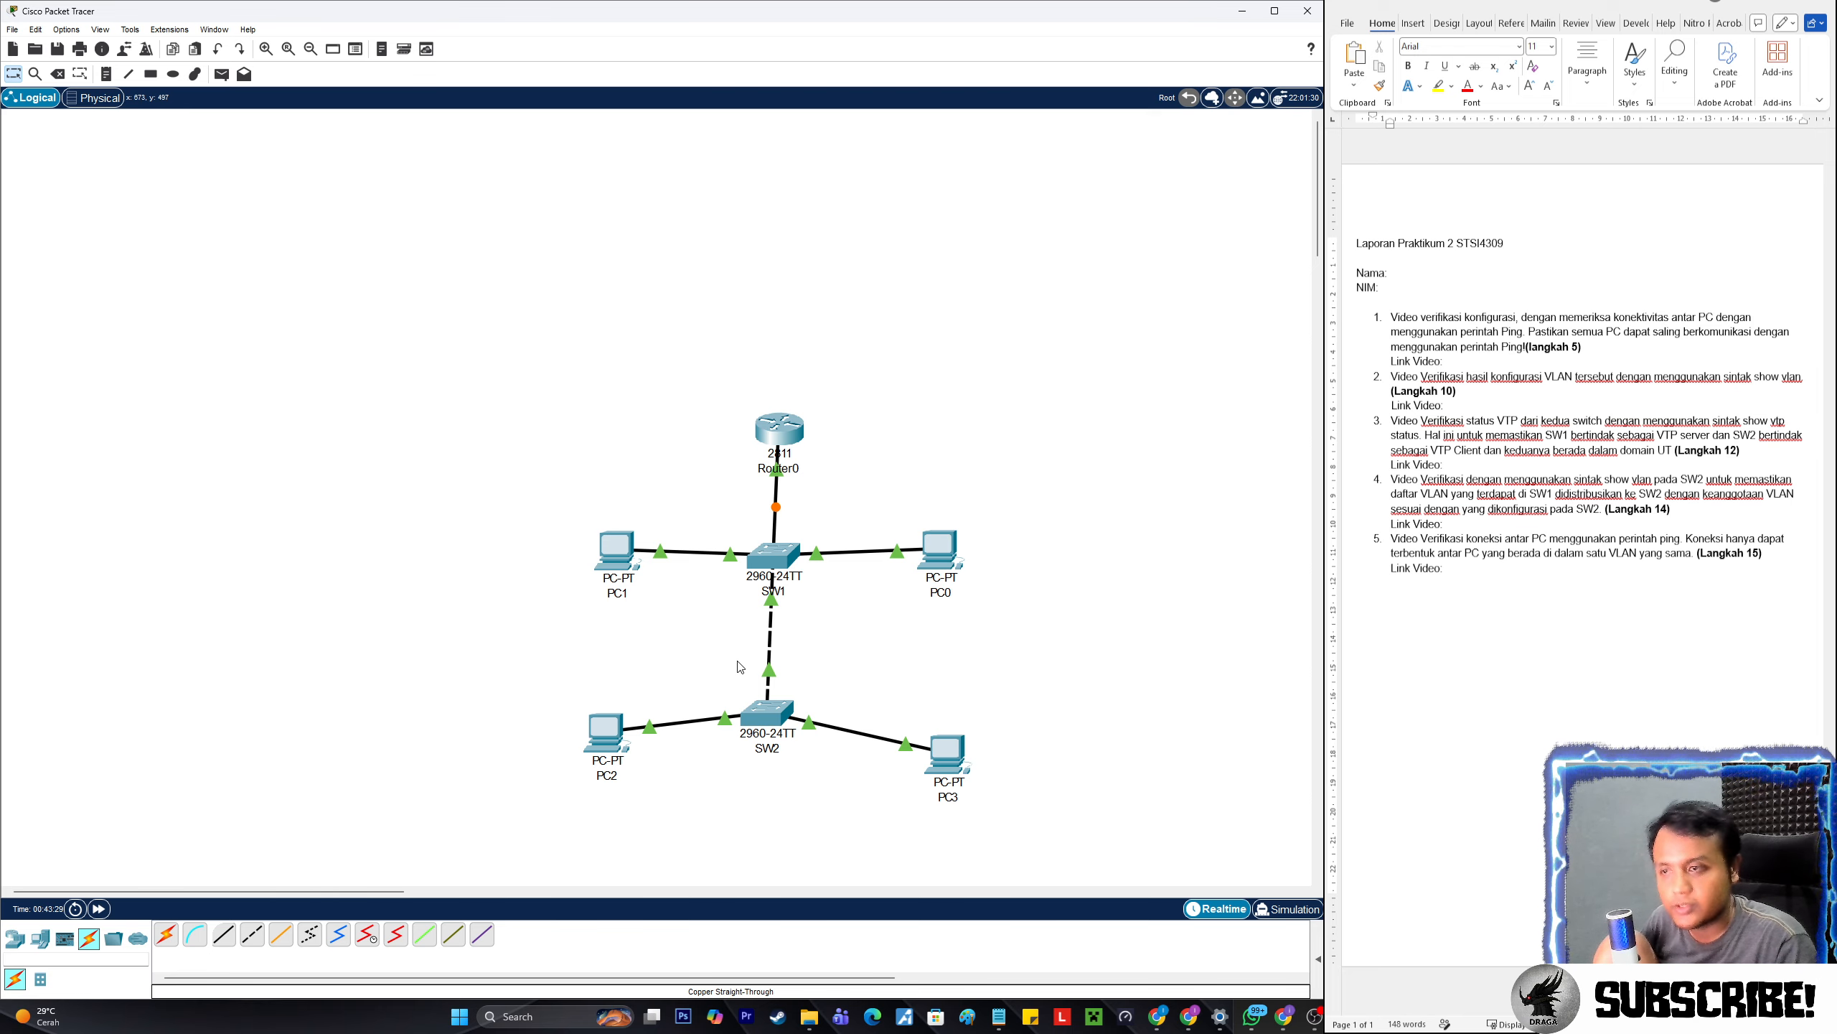
- Reposition PC0 beside SW1 and PC3 beside SW2 so both PCs sit closer to their switches
left_click_drag(945, 572, 347, 319)
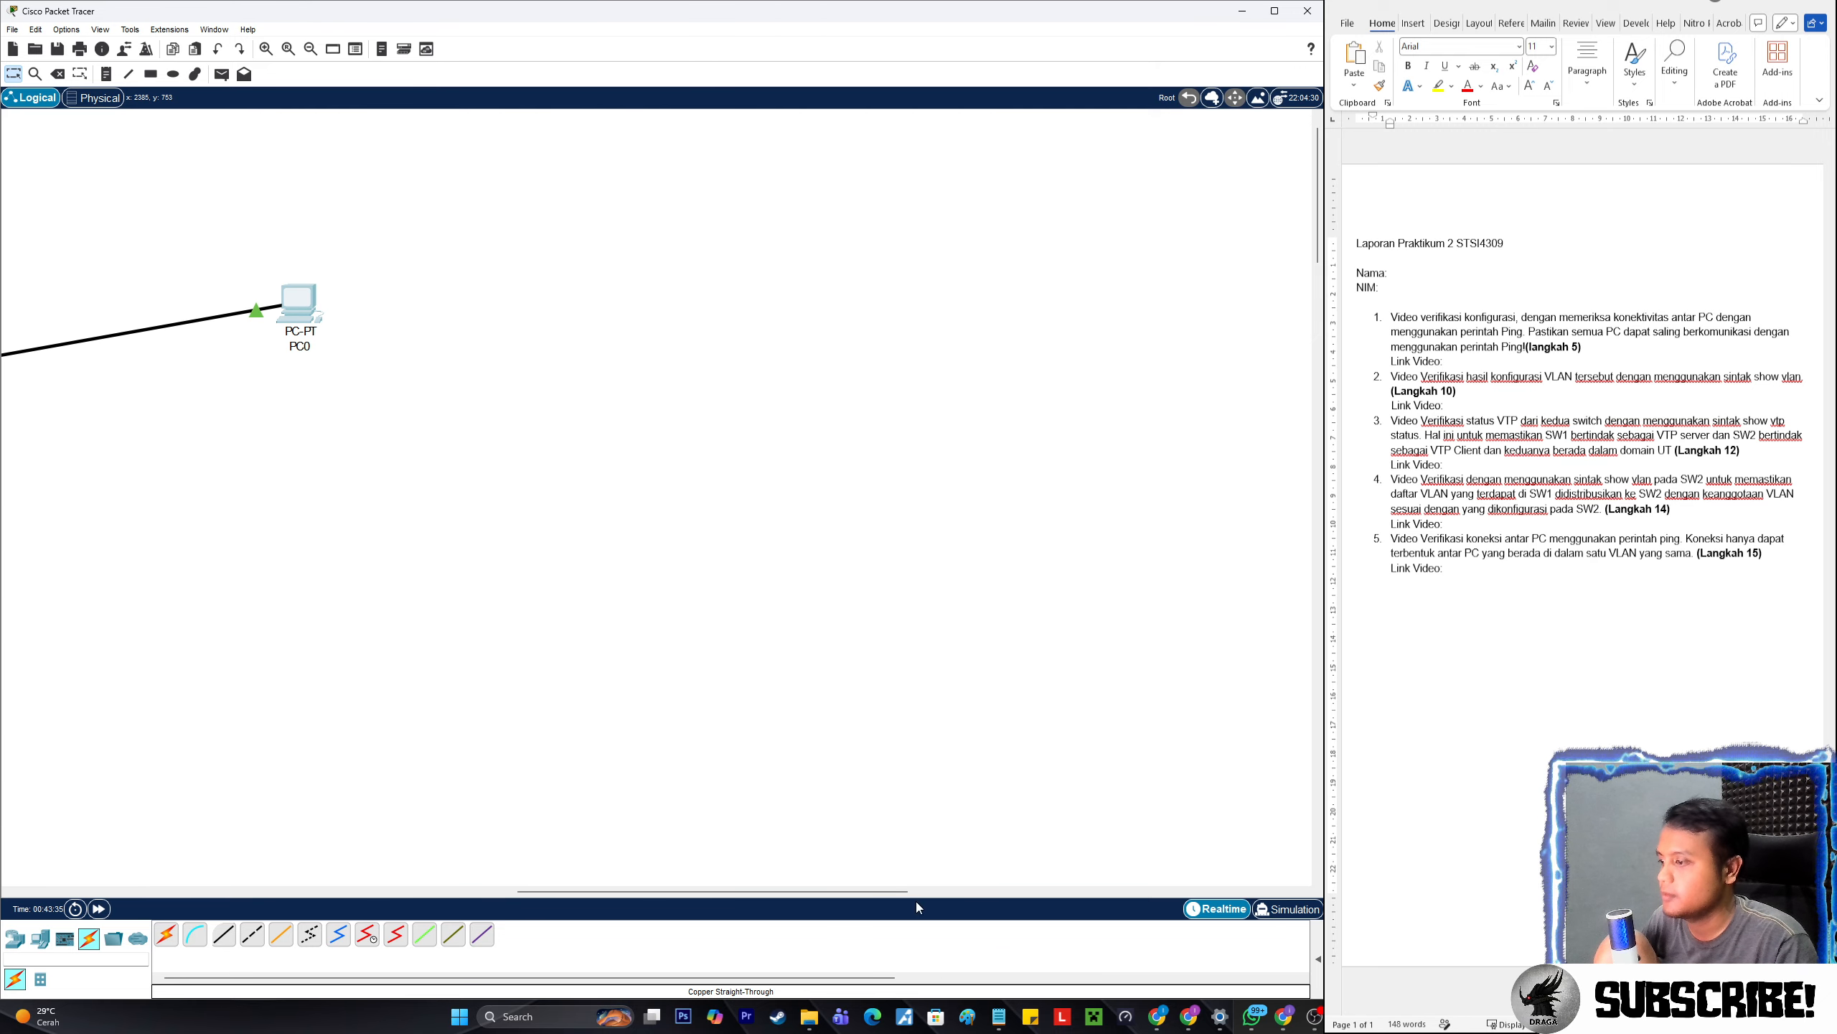
left_click_drag(904, 890, 462, 893)
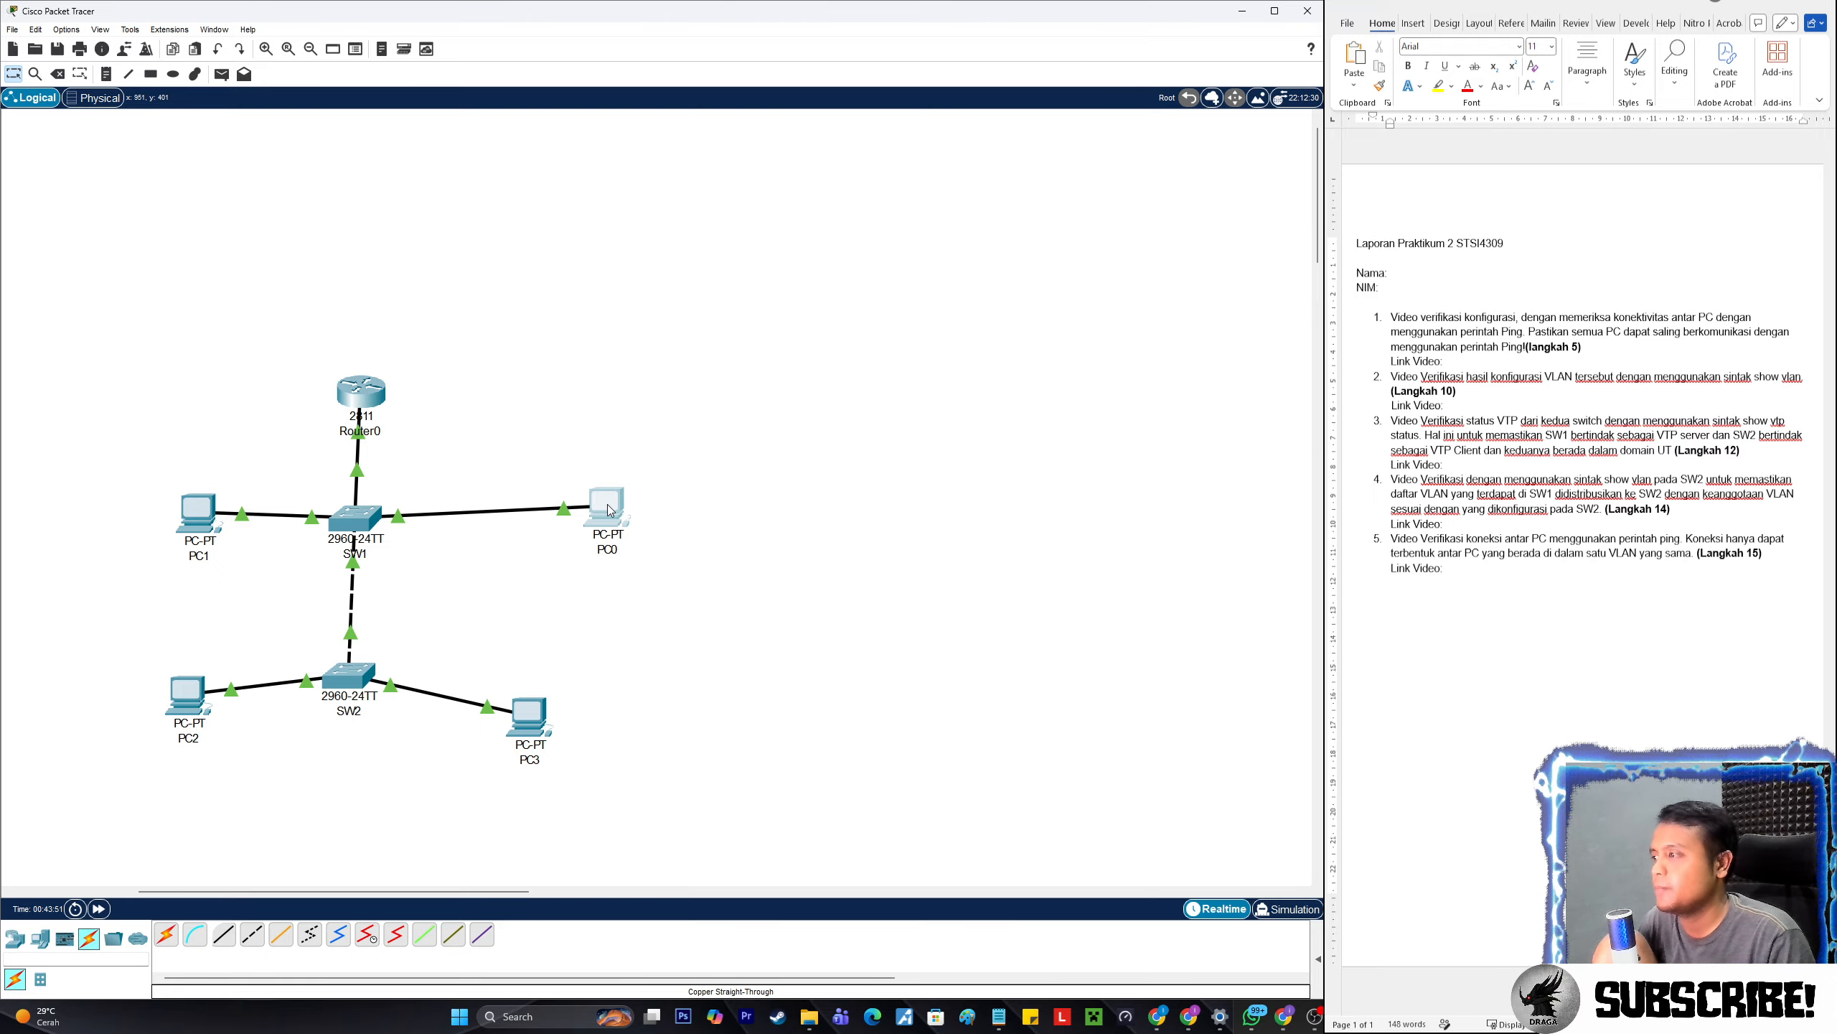
left_click_drag(607, 507, 544, 511)
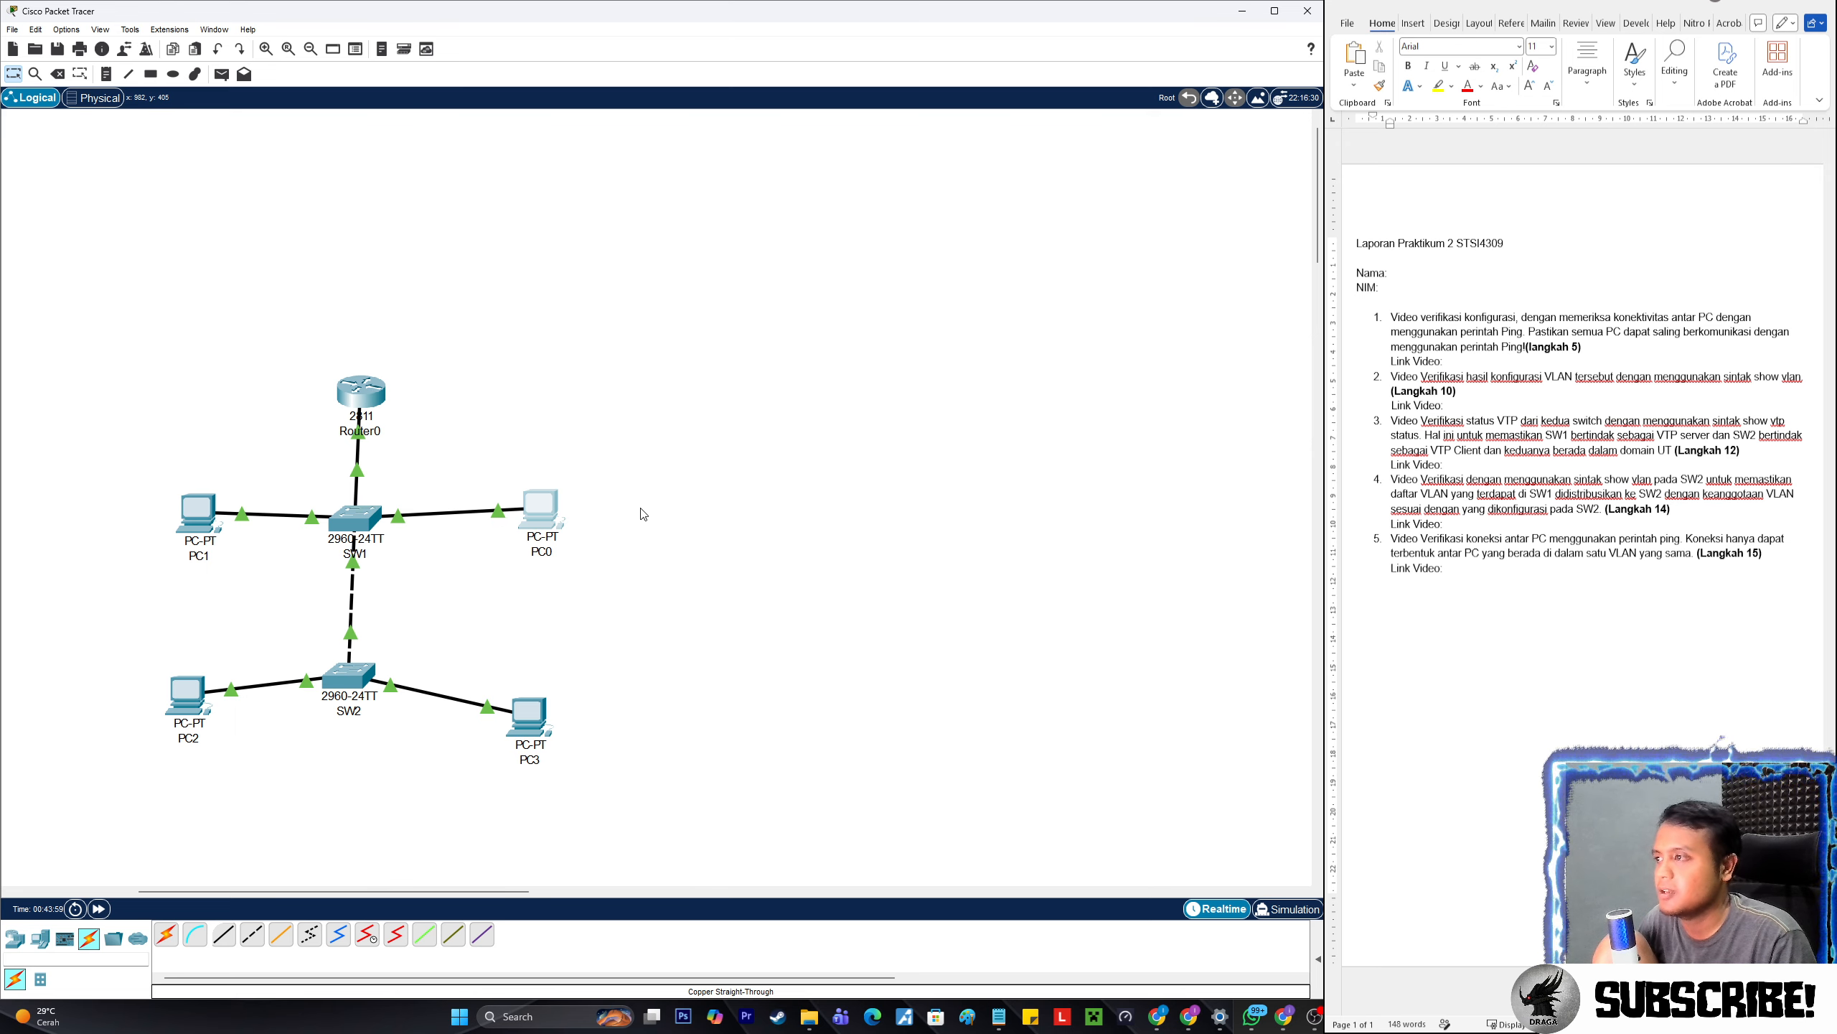
left_click_drag(530, 715, 508, 704)
left_click_drag(540, 511, 513, 511)
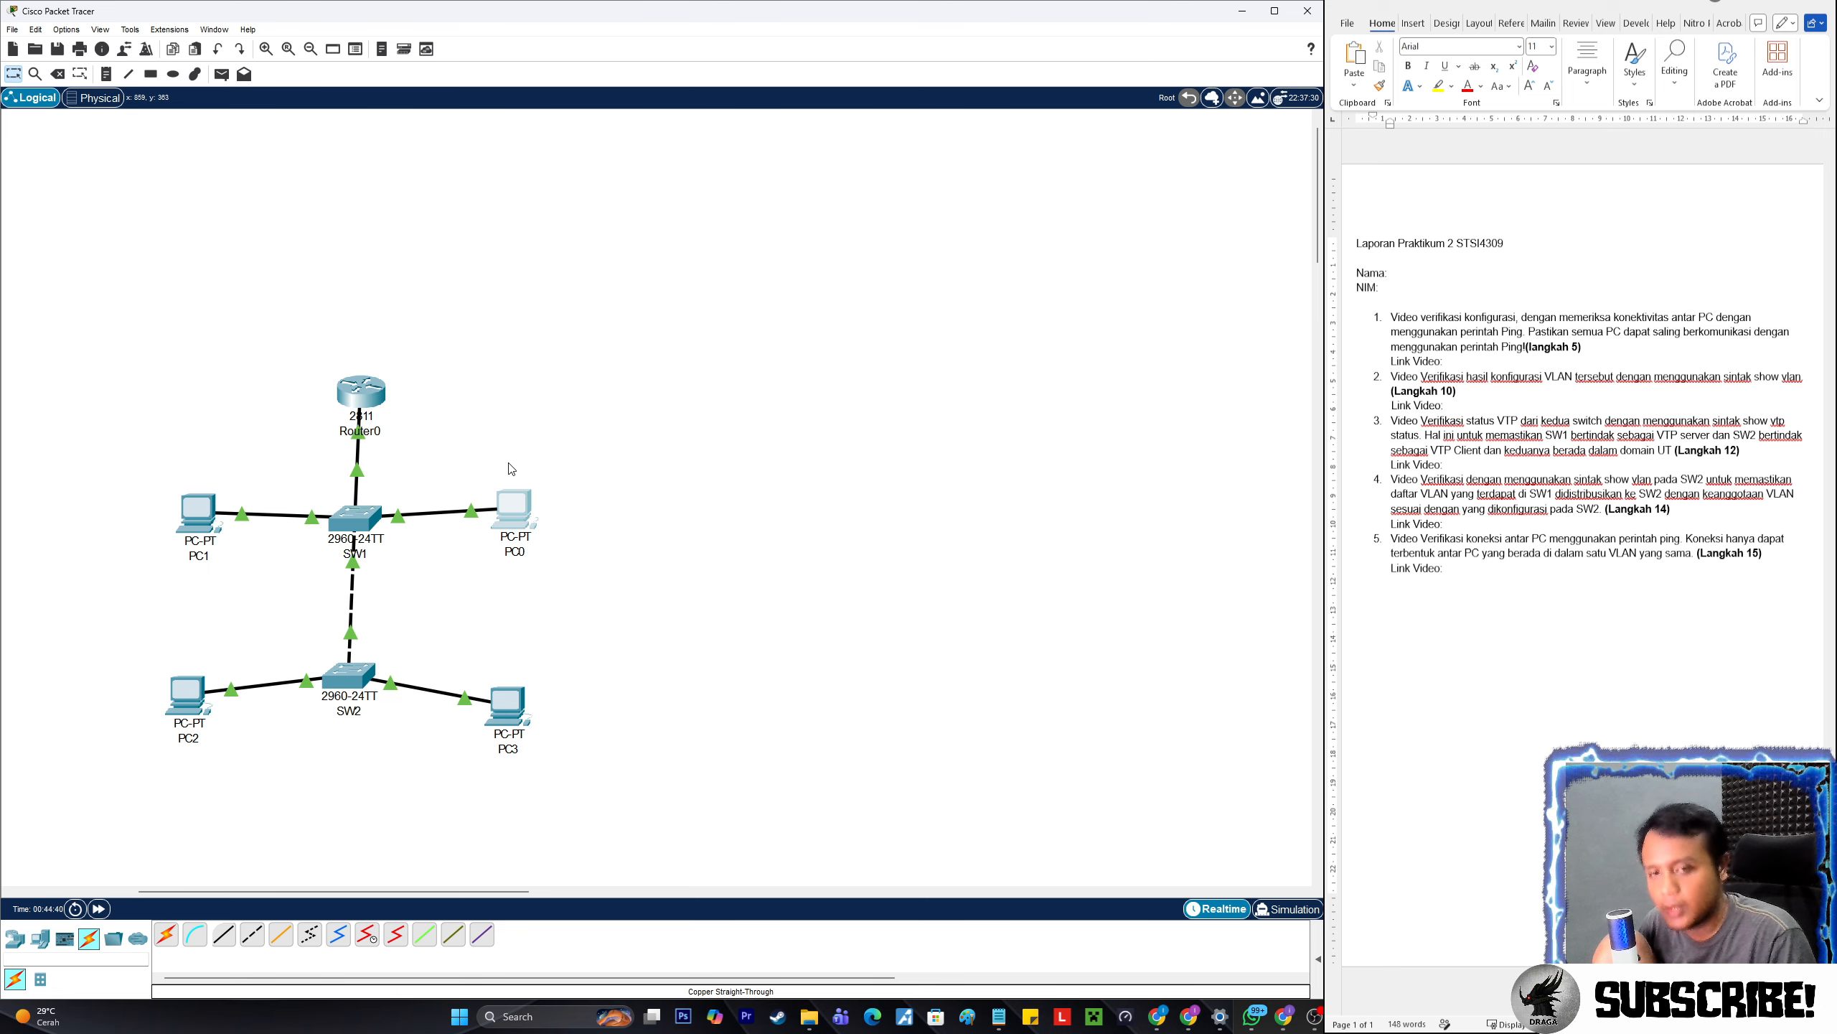
- Review all five video verification items in the Word report
left_click(1446, 571)
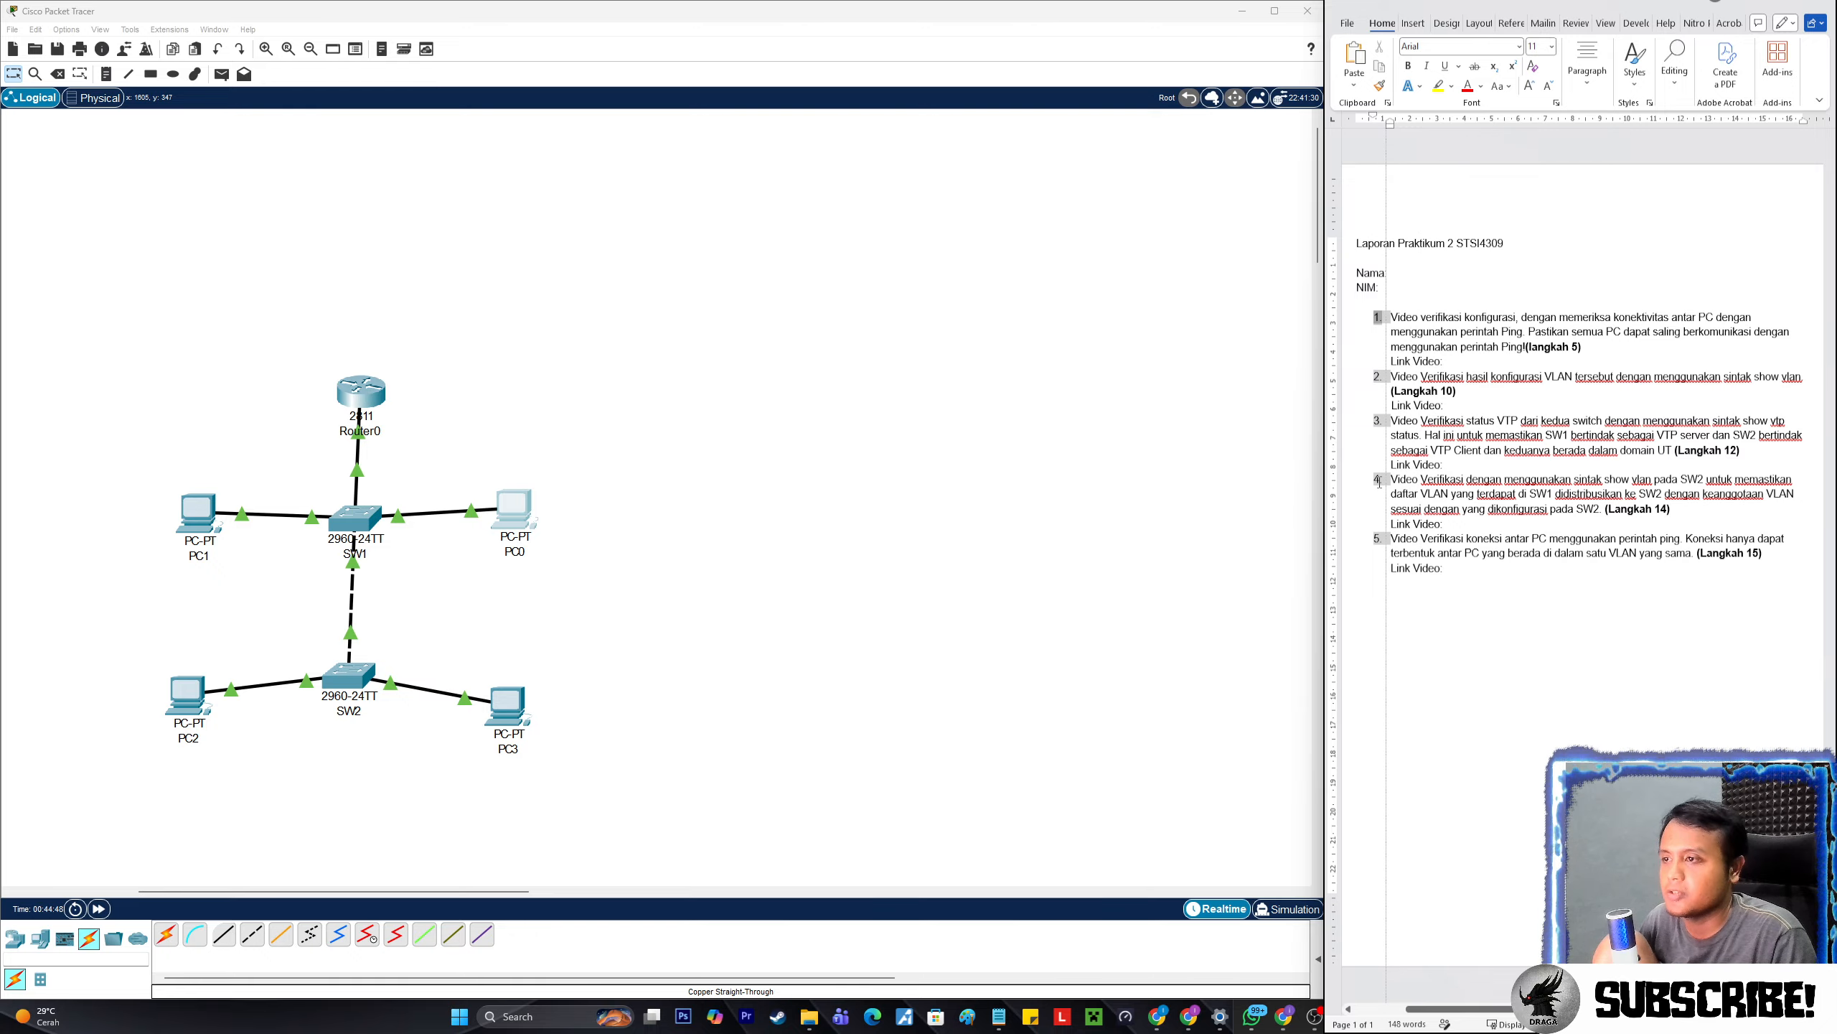
left_click_drag(1321, 356, 1310, 308)
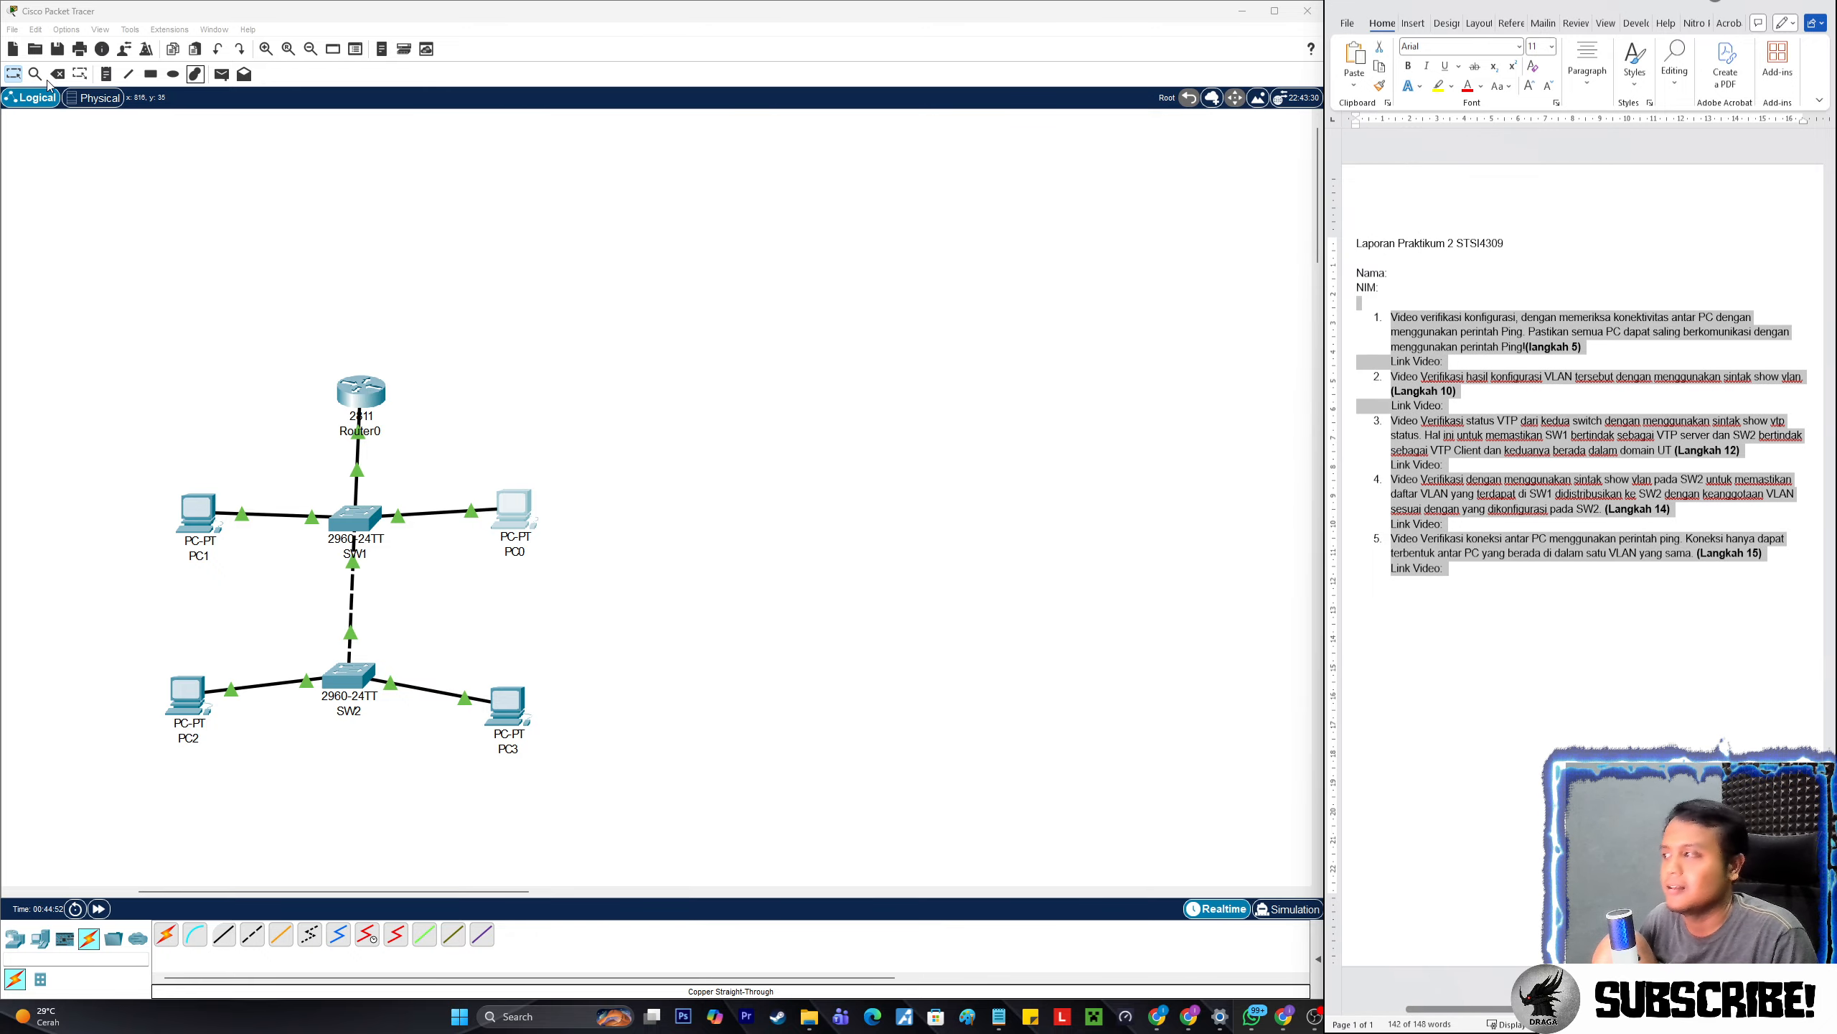
left_click(1487, 407)
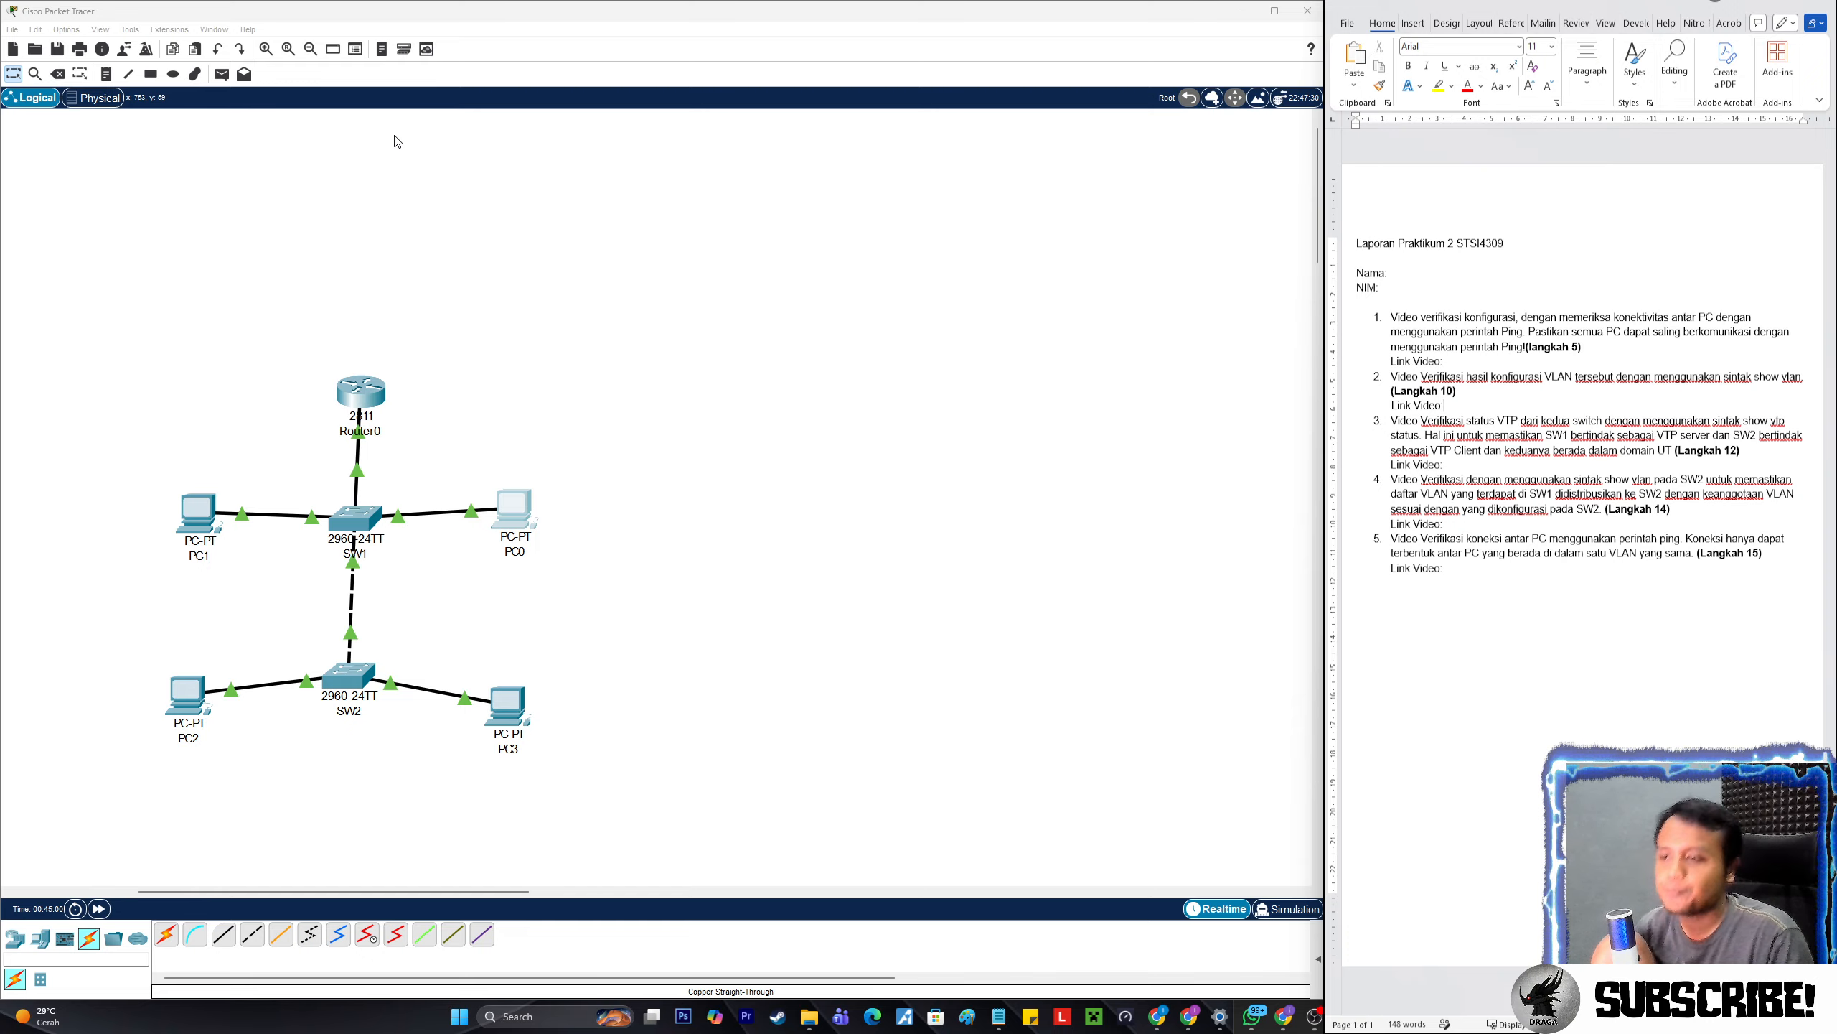